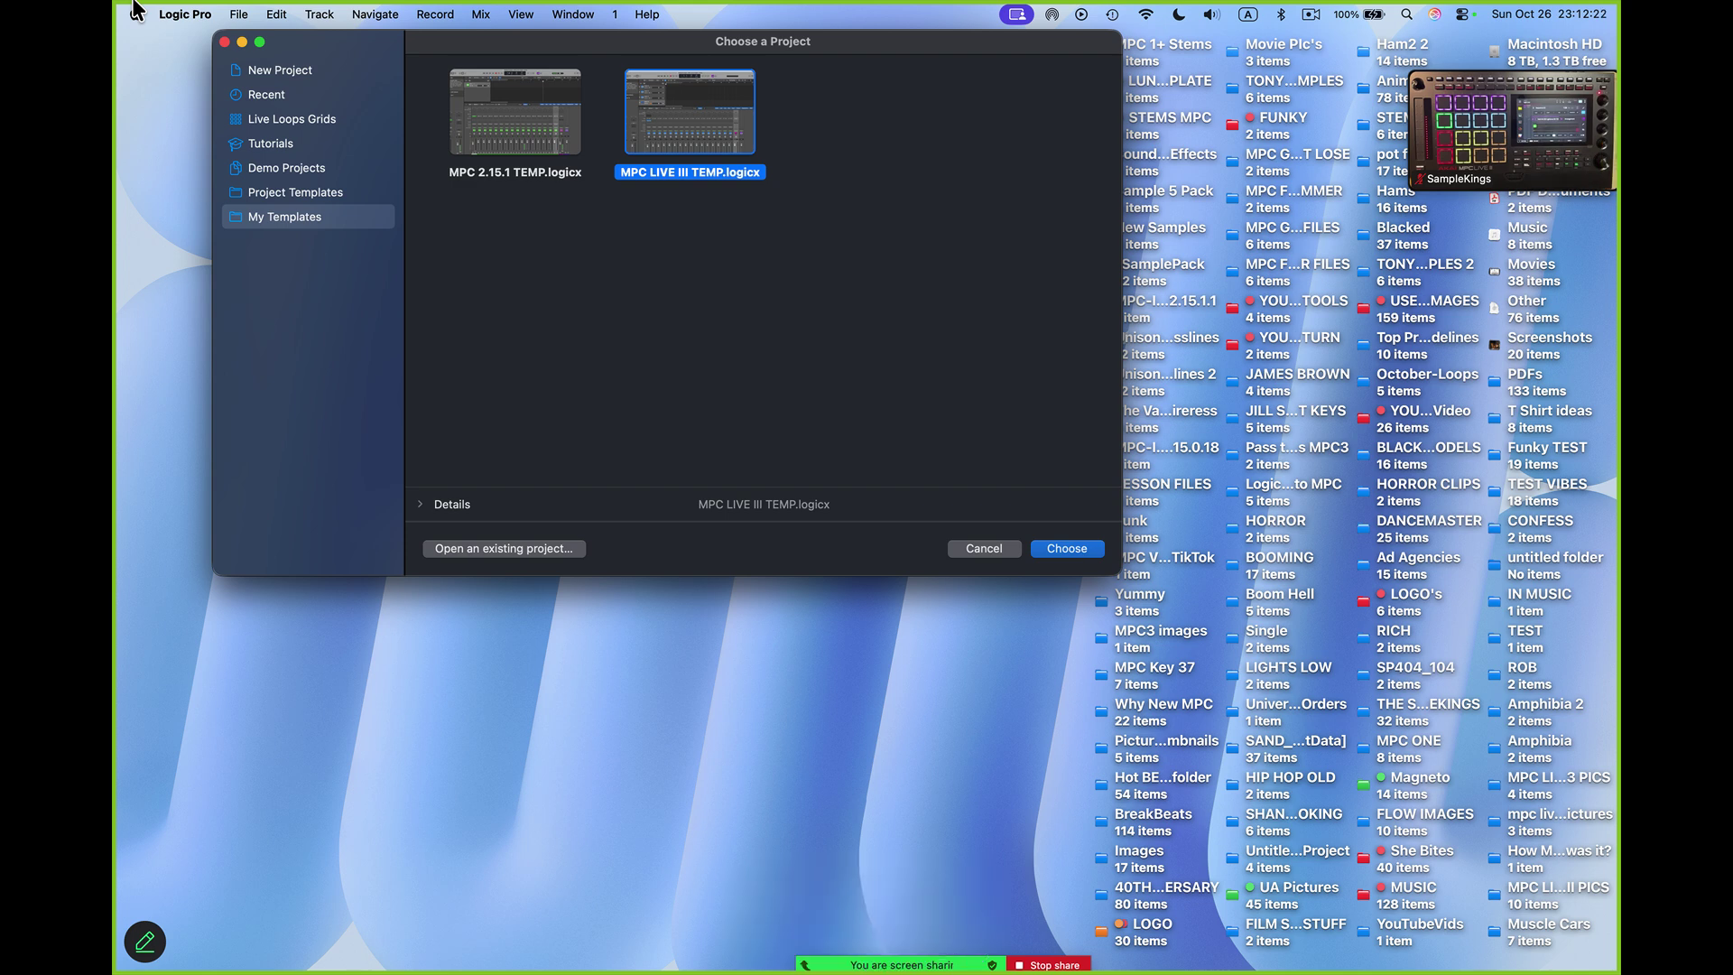
Open a new project from the MPC LIVE III TEMP.logicx template in My Templates.
double_click(705, 142)
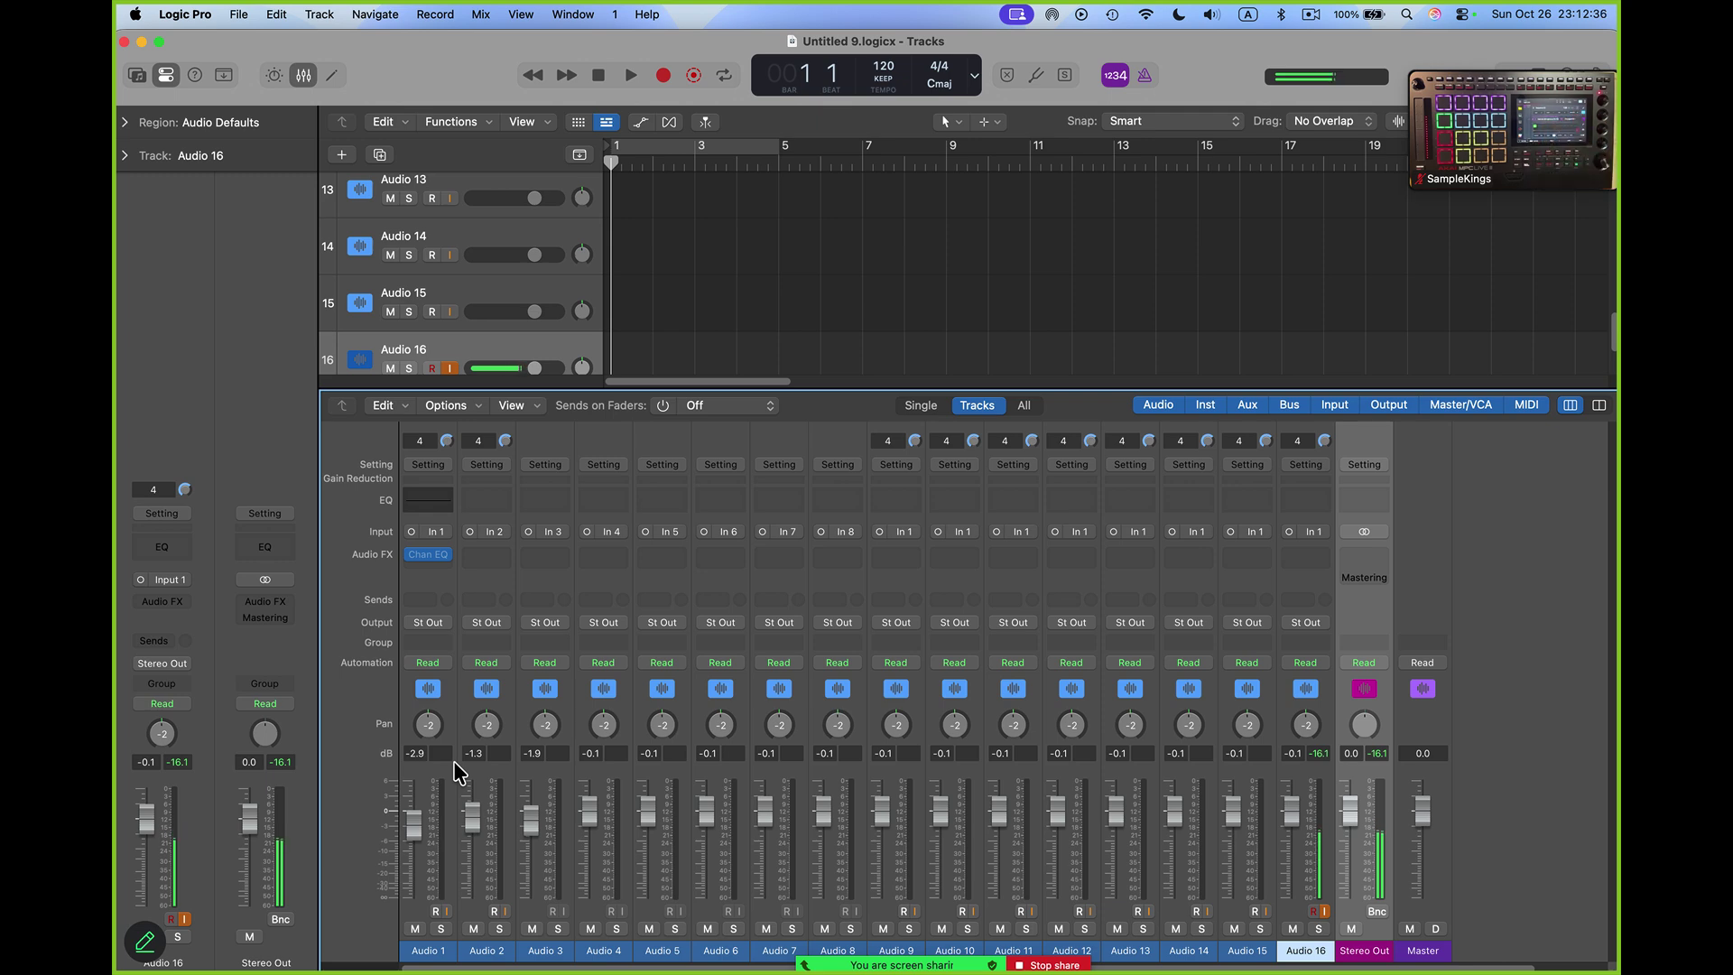
Close the template project and start a new empty project from the File menu.
click(123, 41)
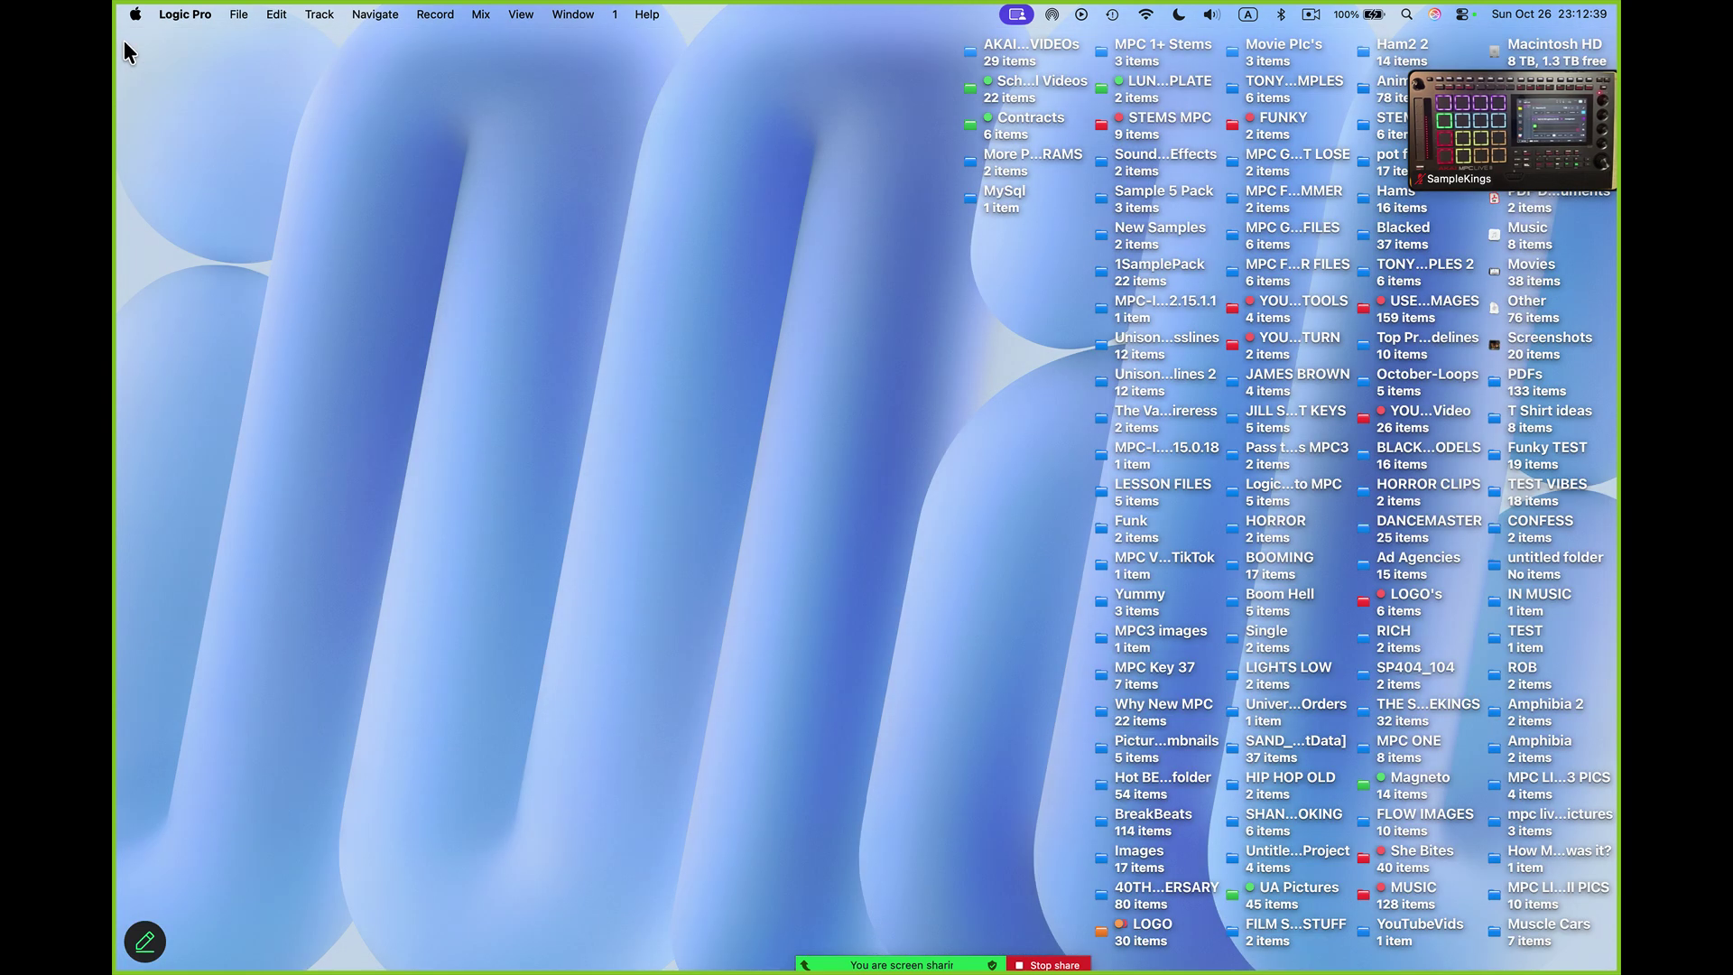
click(236, 15)
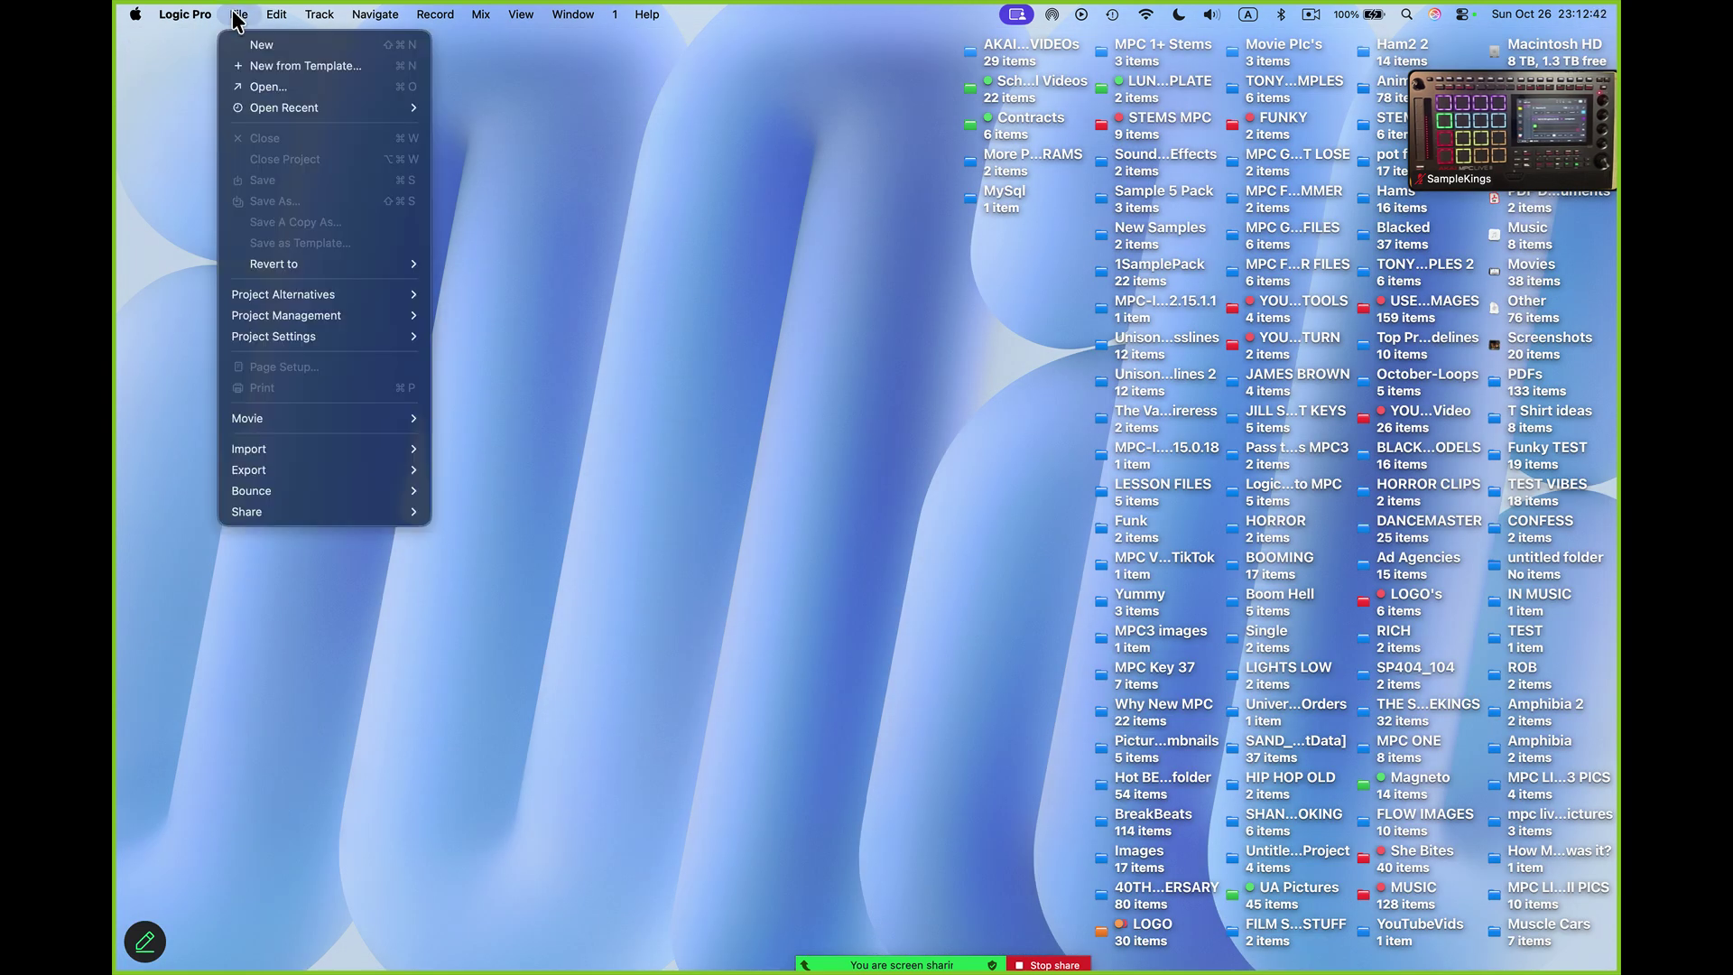
click(248, 46)
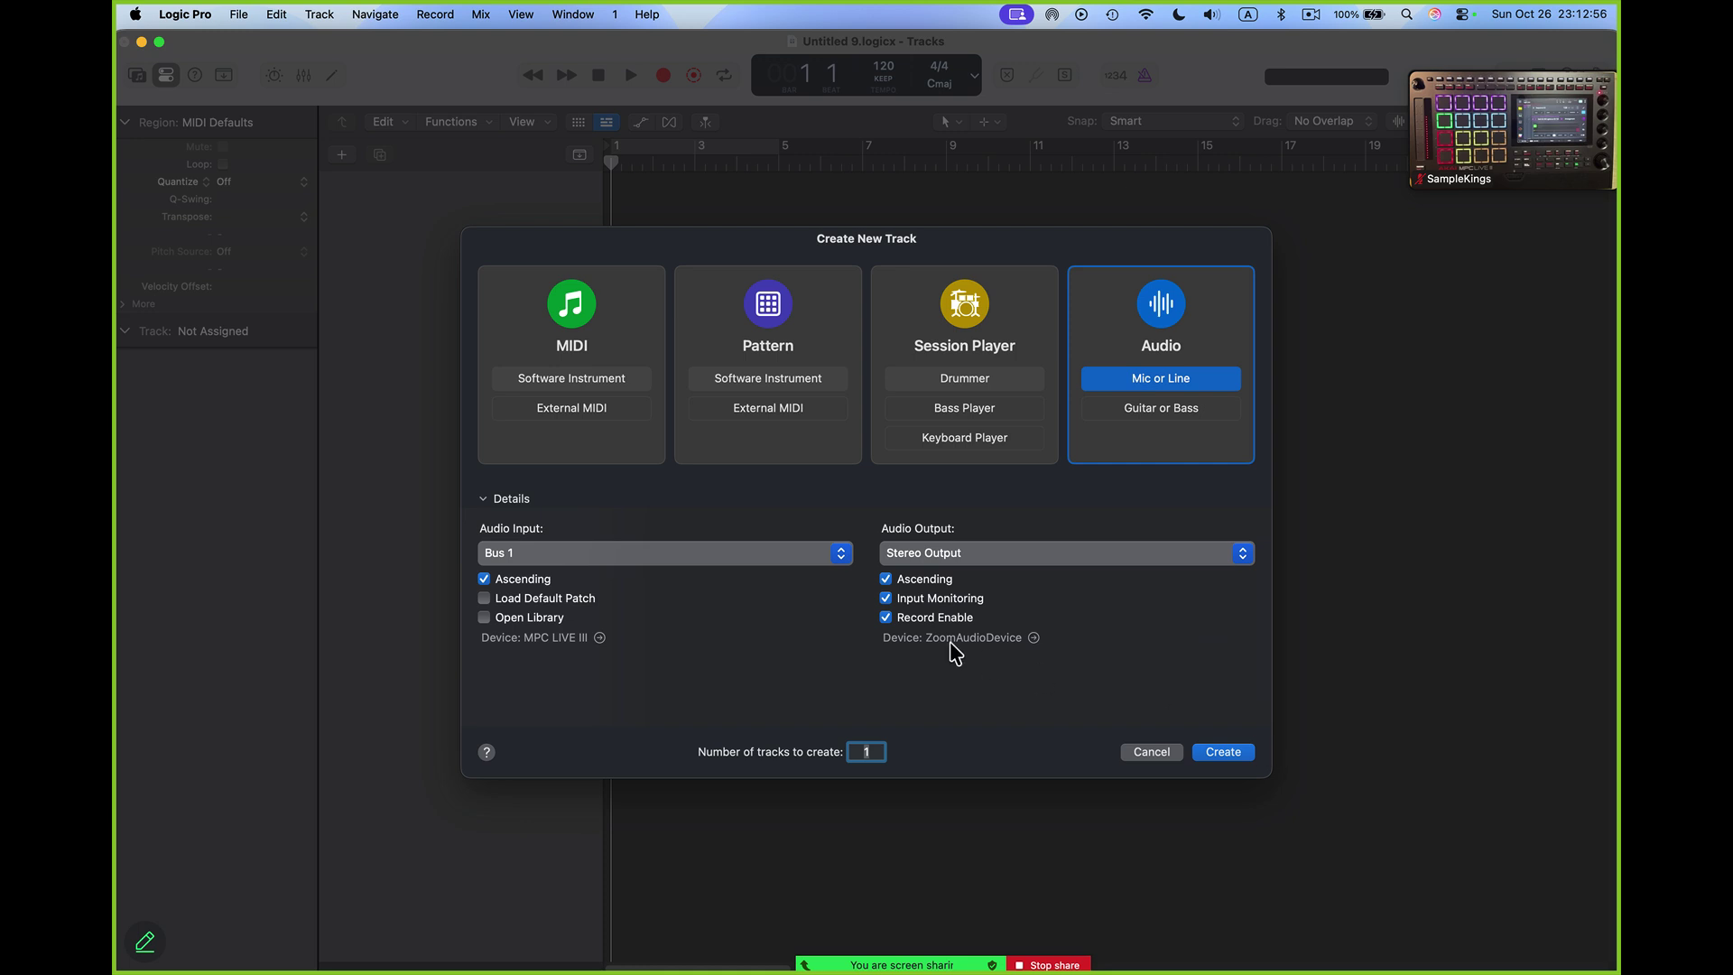
Set the new audio tracks' input to Input 1 and the track count to 24.
click(840, 554)
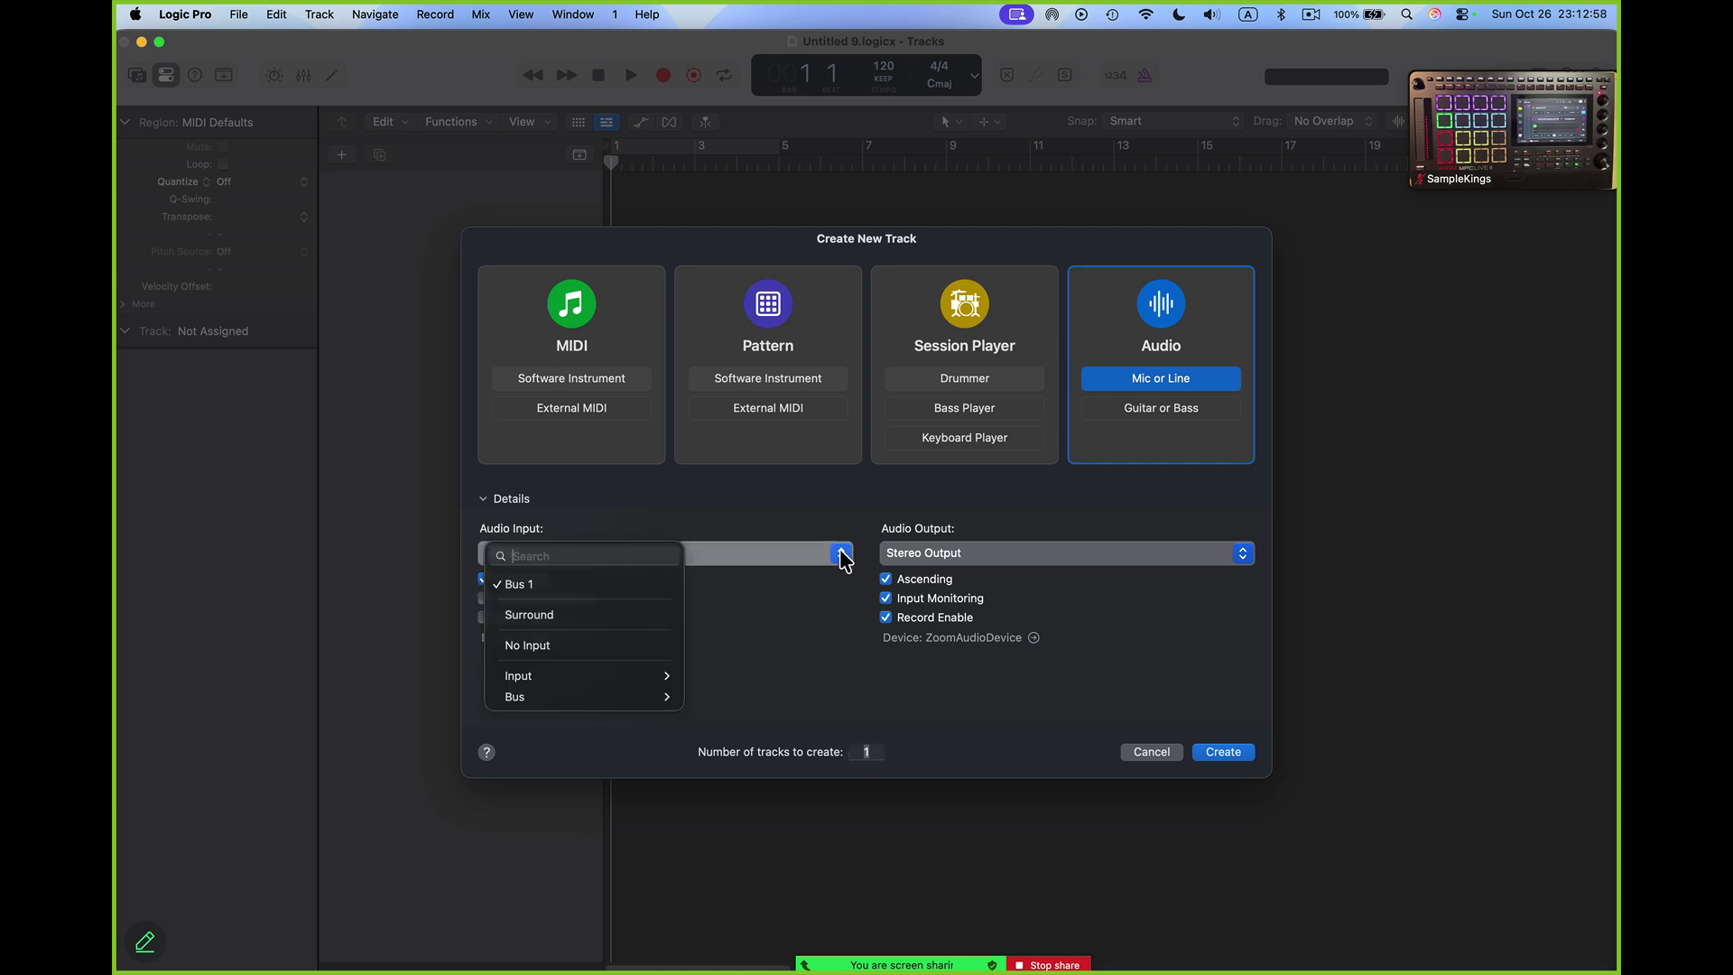
mouse_move(672, 676)
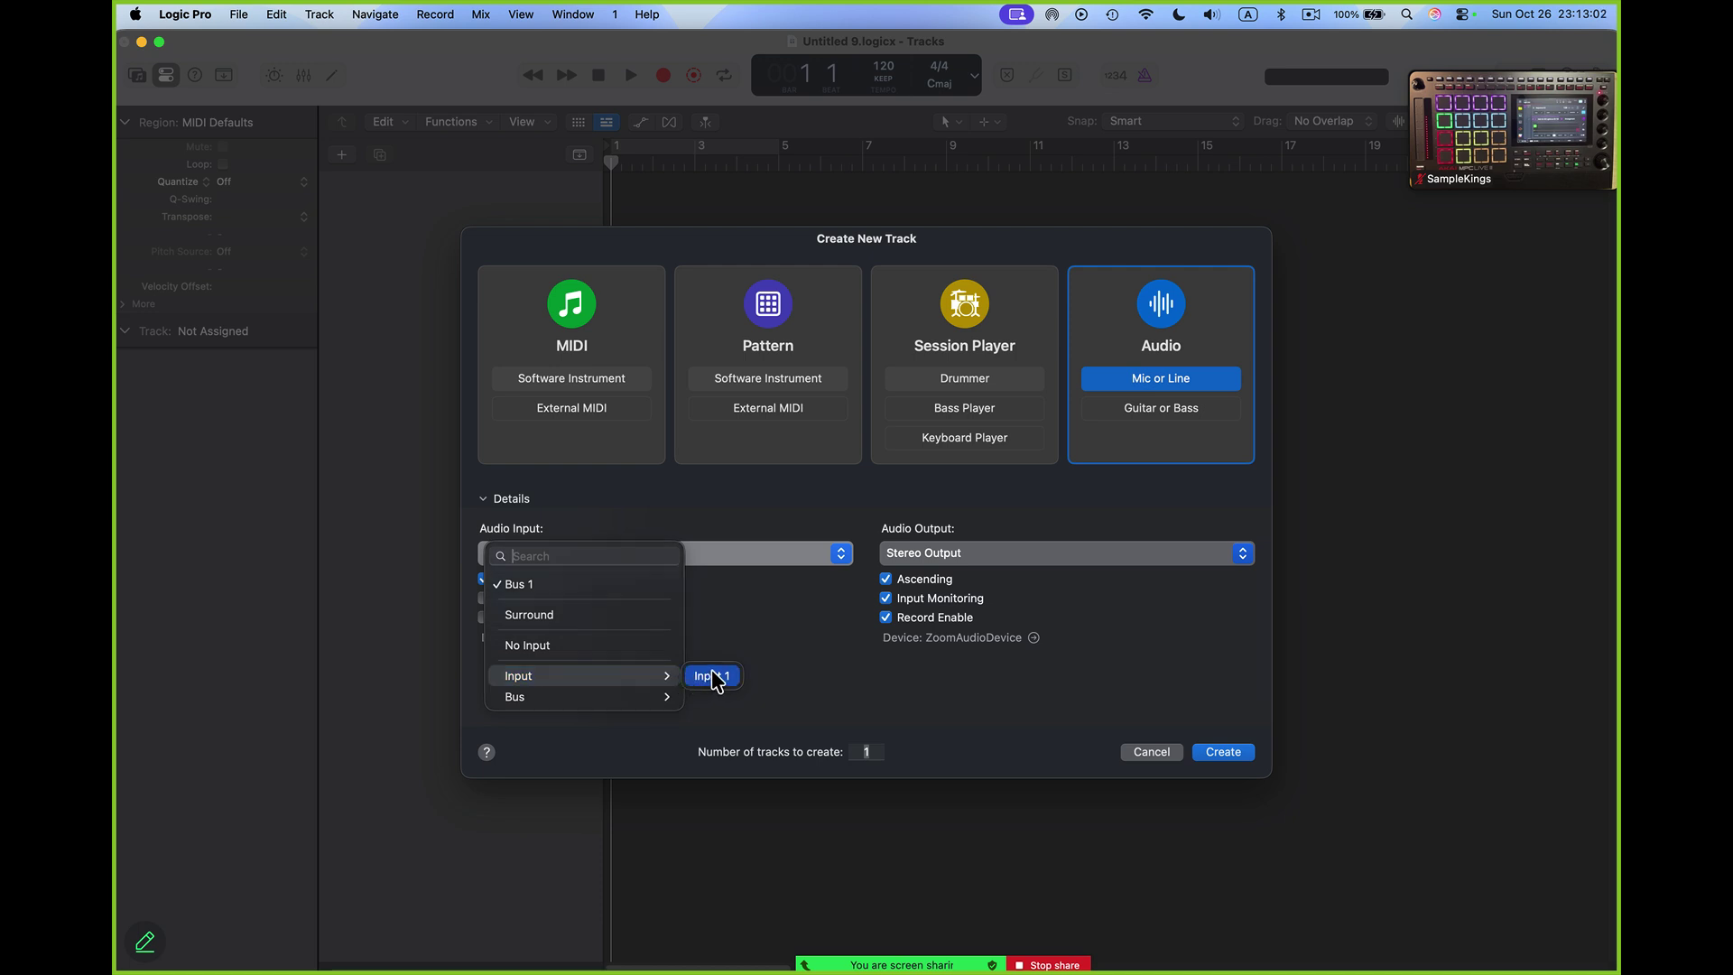
click(713, 678)
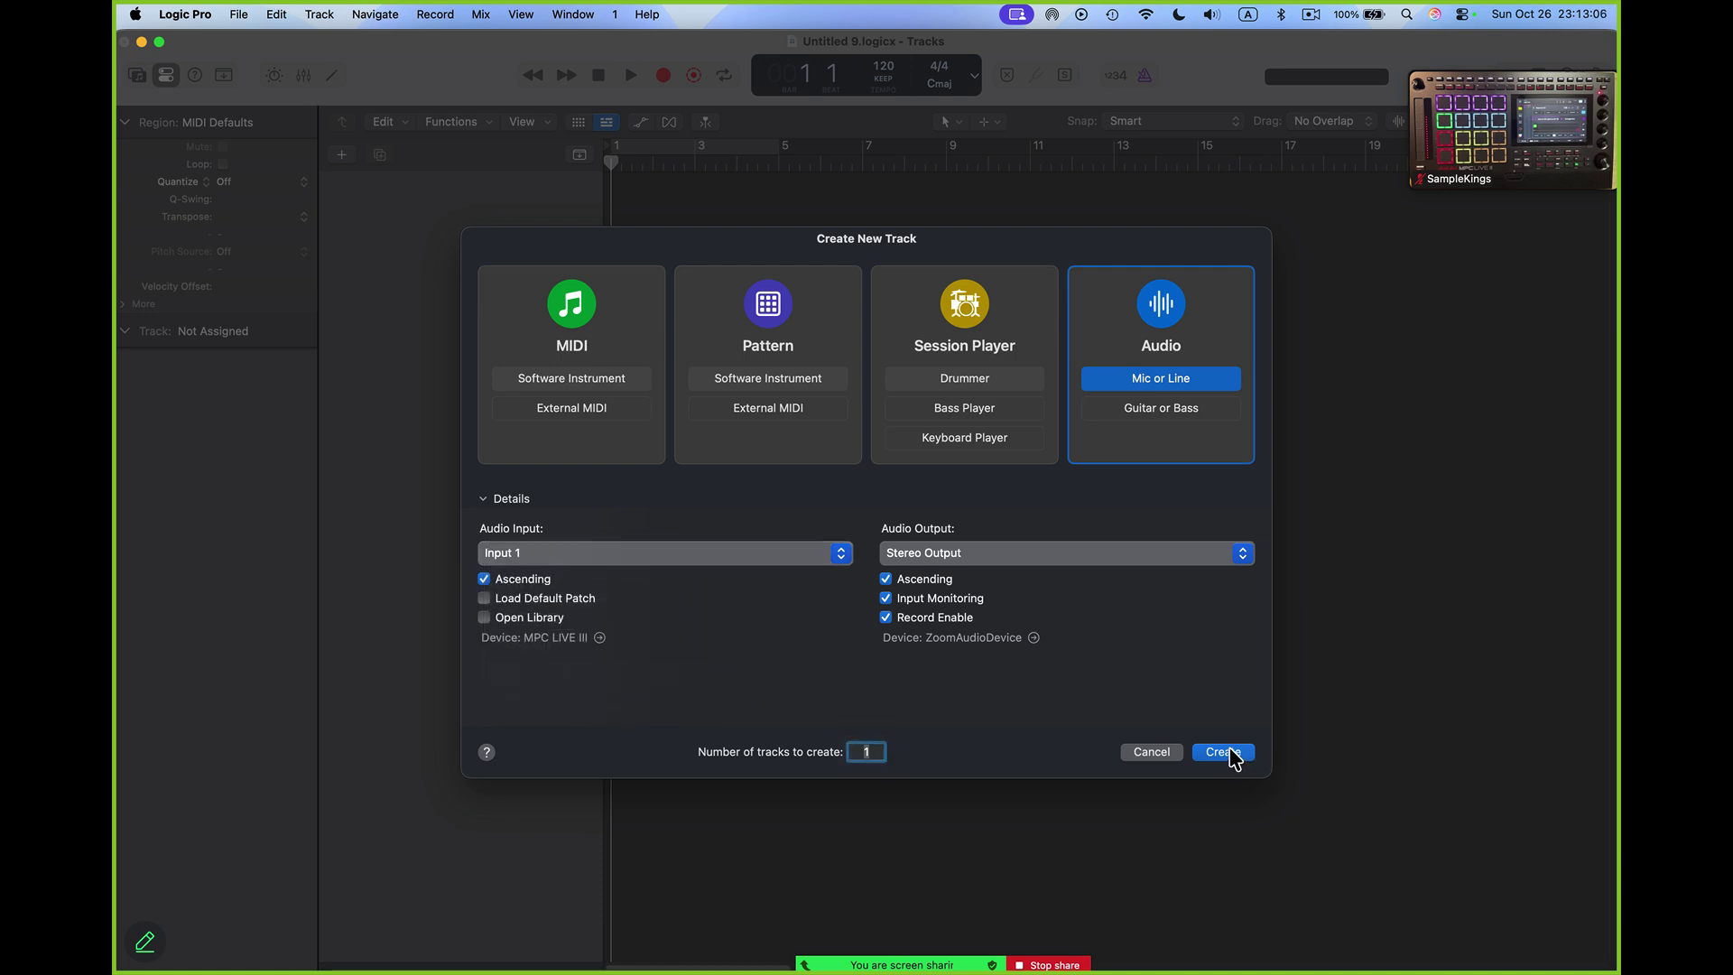
double_click(878, 749)
Create the 24 audio tracks and toggle Audio 24's record-enable off and back on.
click(1236, 758)
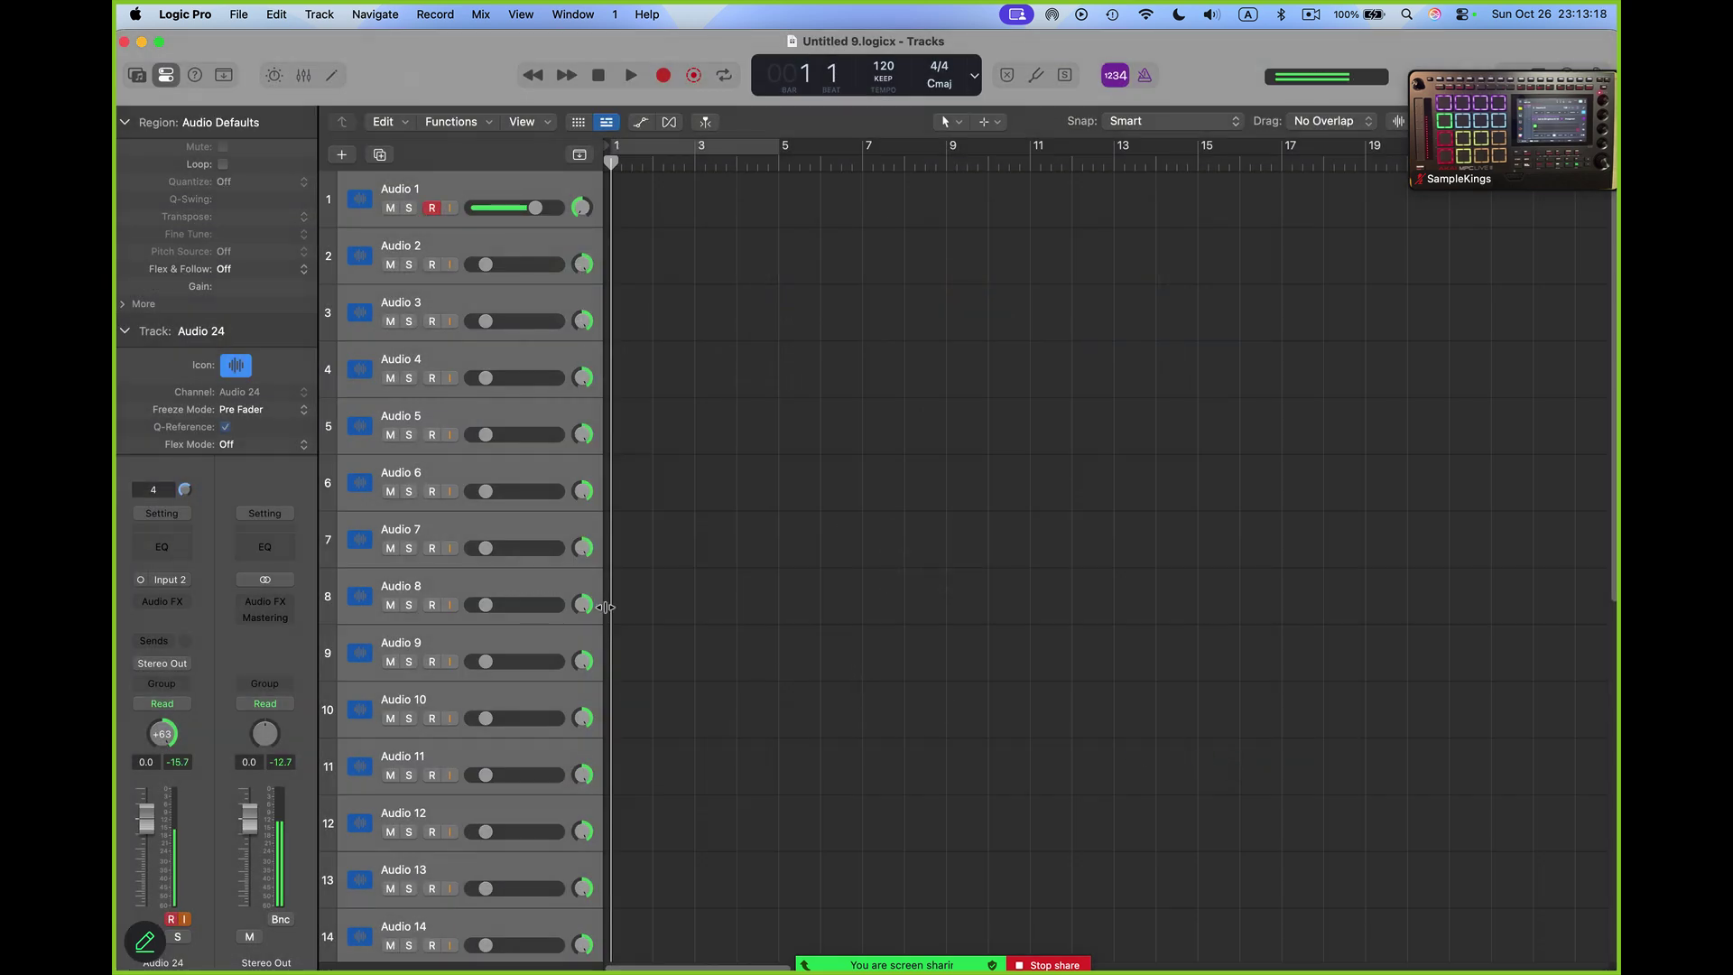
scroll(605, 606, down, 2)
scroll(605, 607, down, 10)
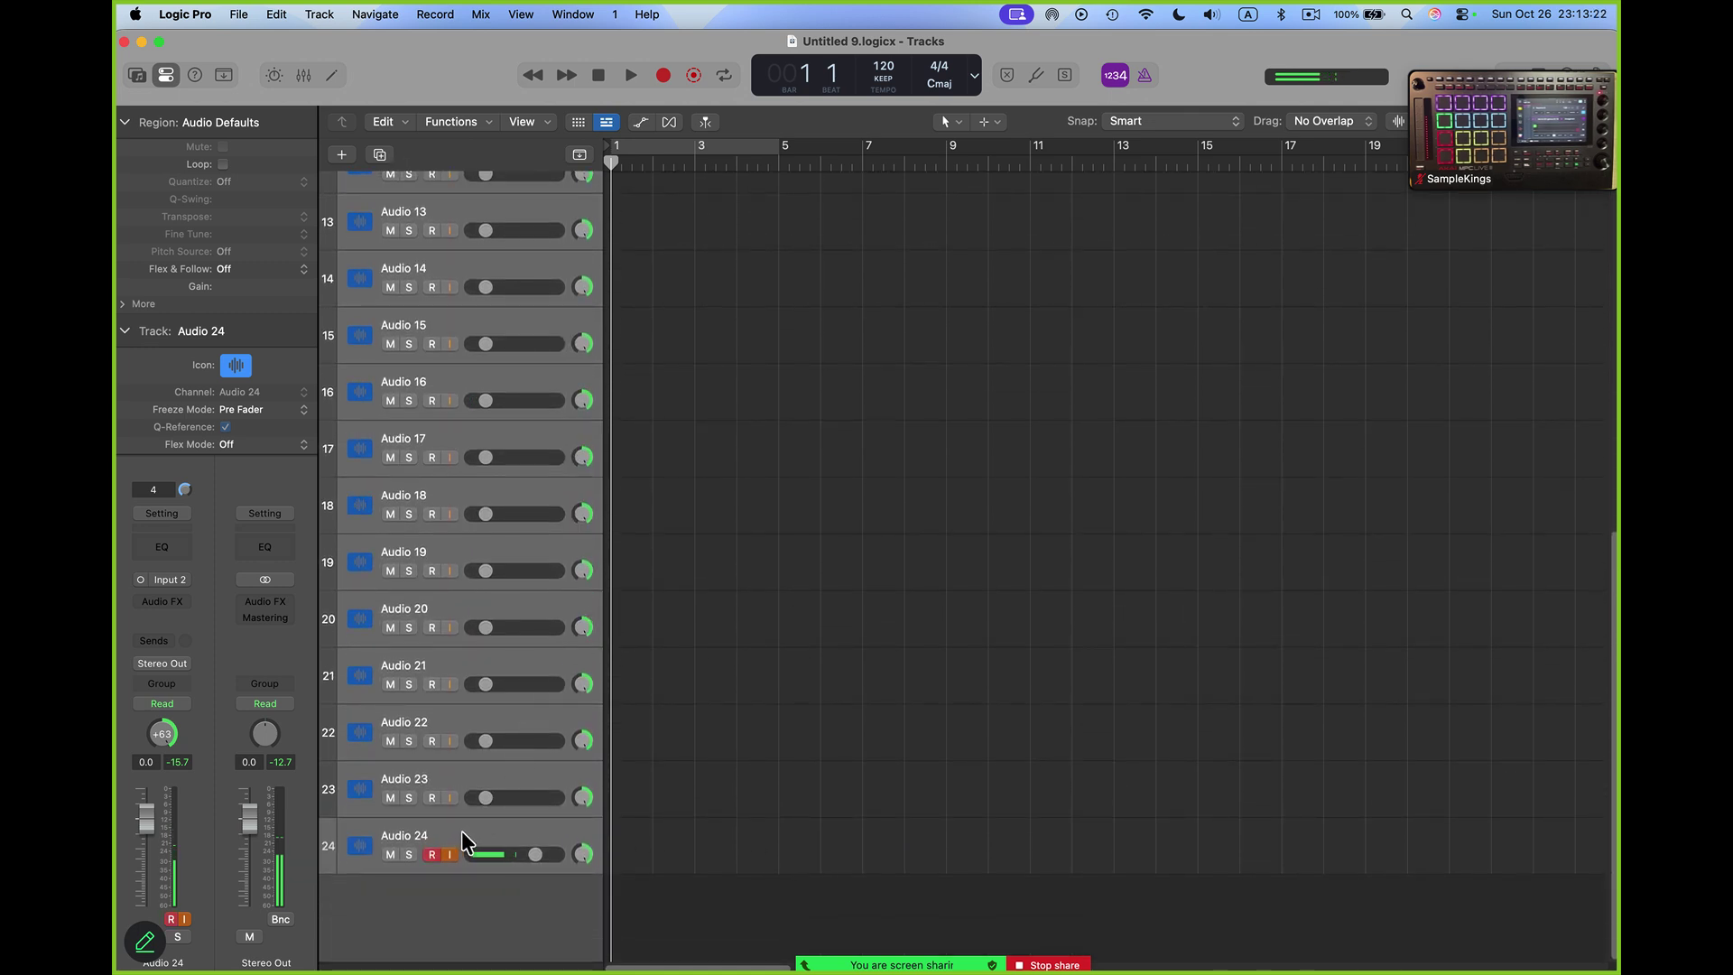
click(435, 853)
click(433, 854)
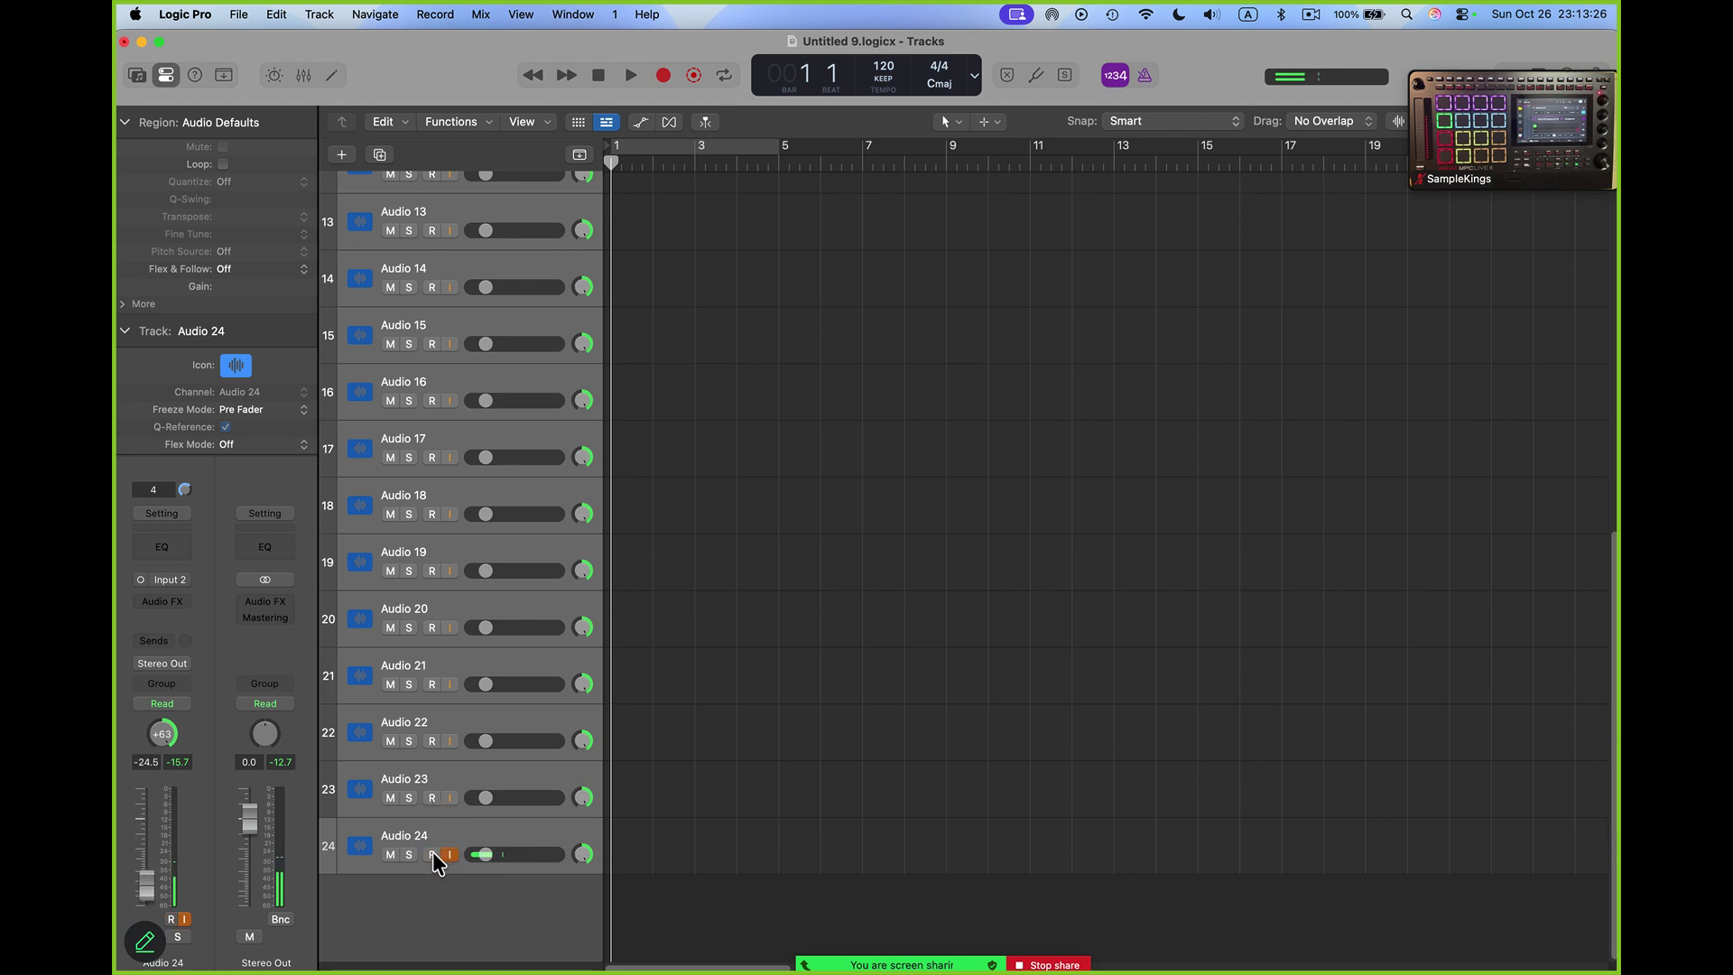
scroll(541, 727, up, 10)
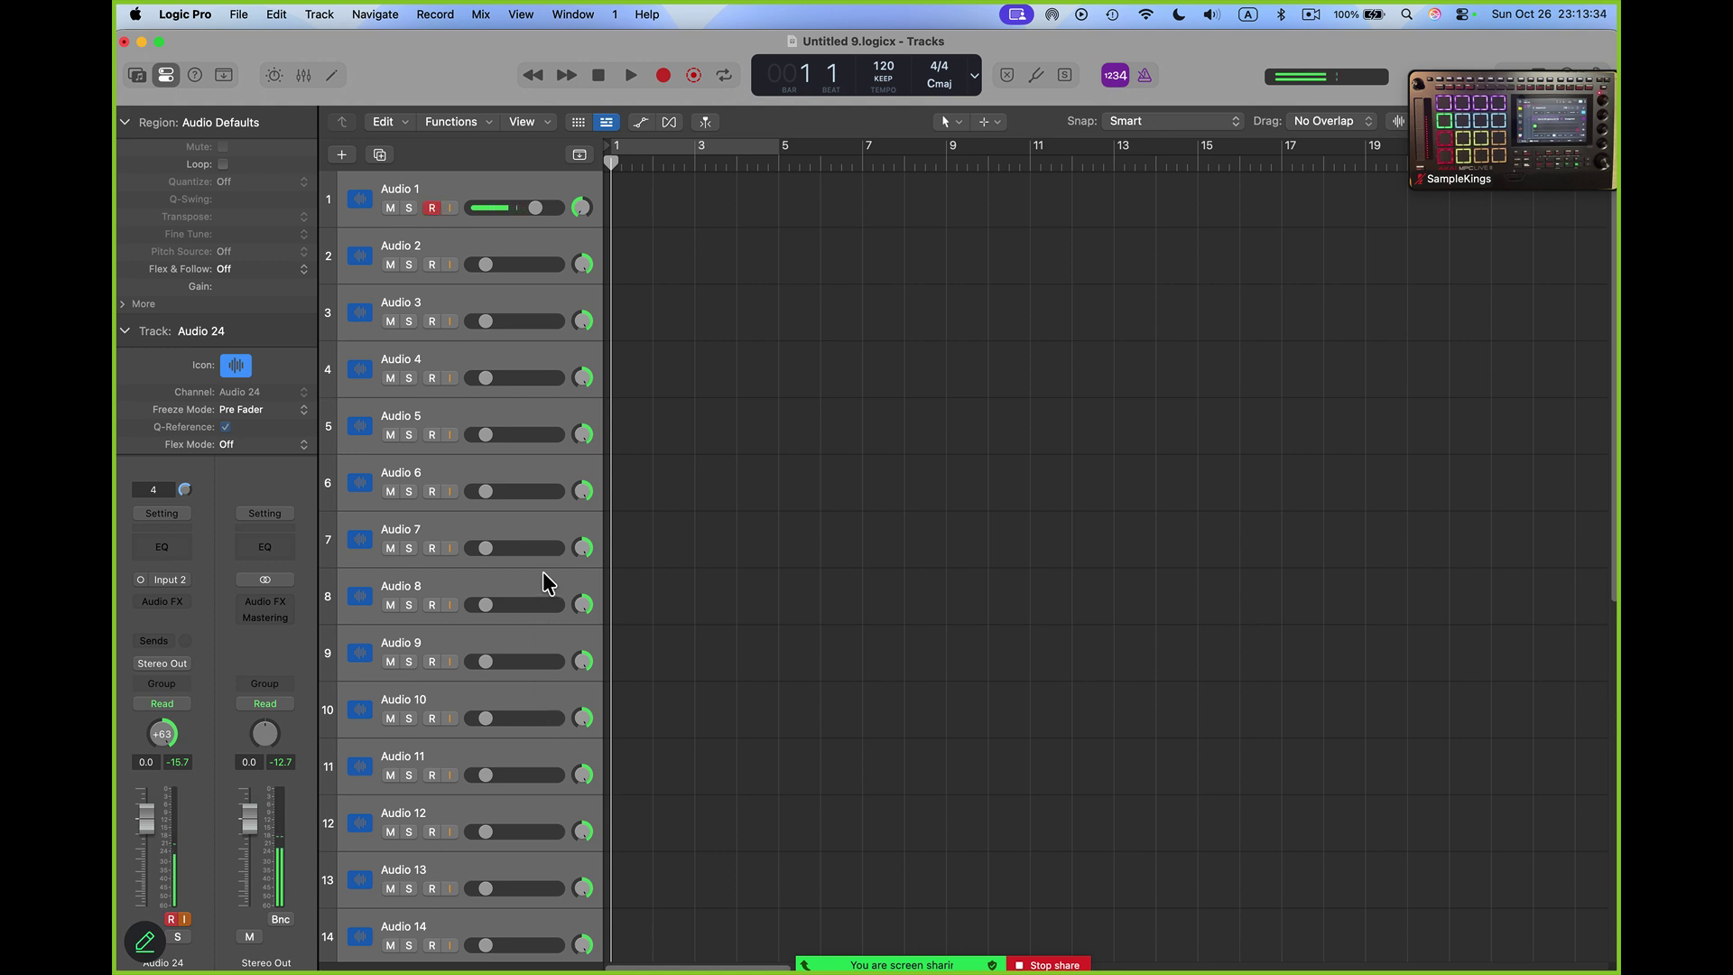
In Settings > Audio > Devices, change the Output Device to Telestream Audio Capture.
click(189, 17)
mouse_move(197, 81)
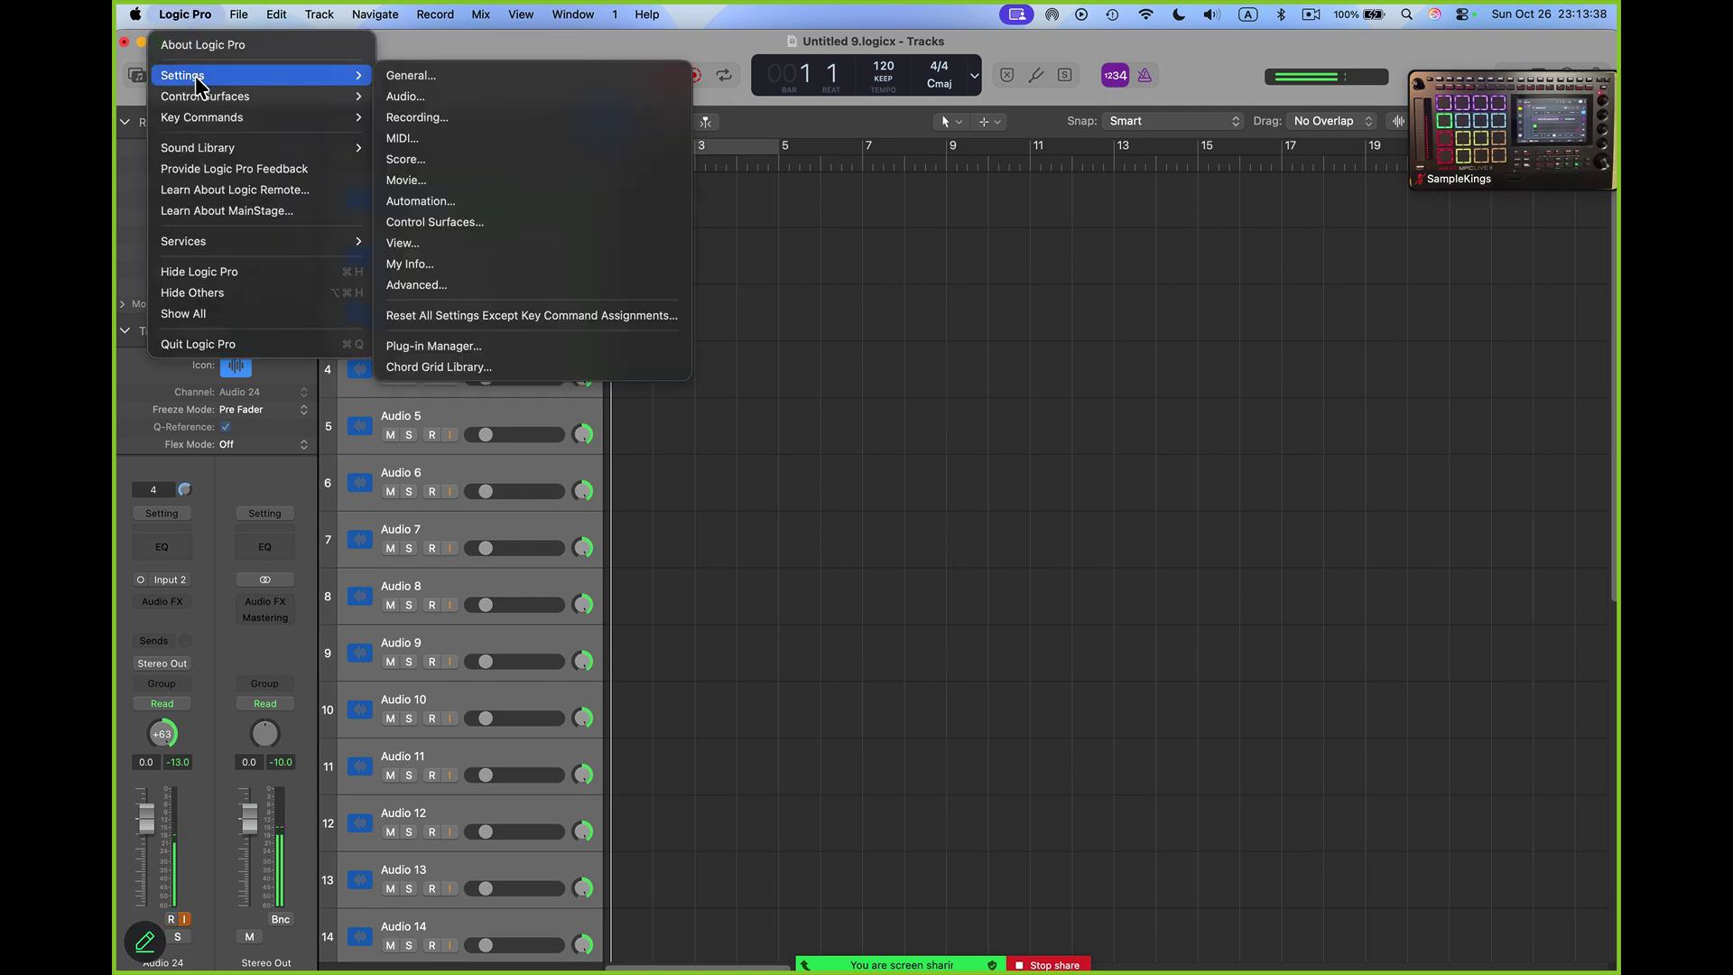
click(422, 95)
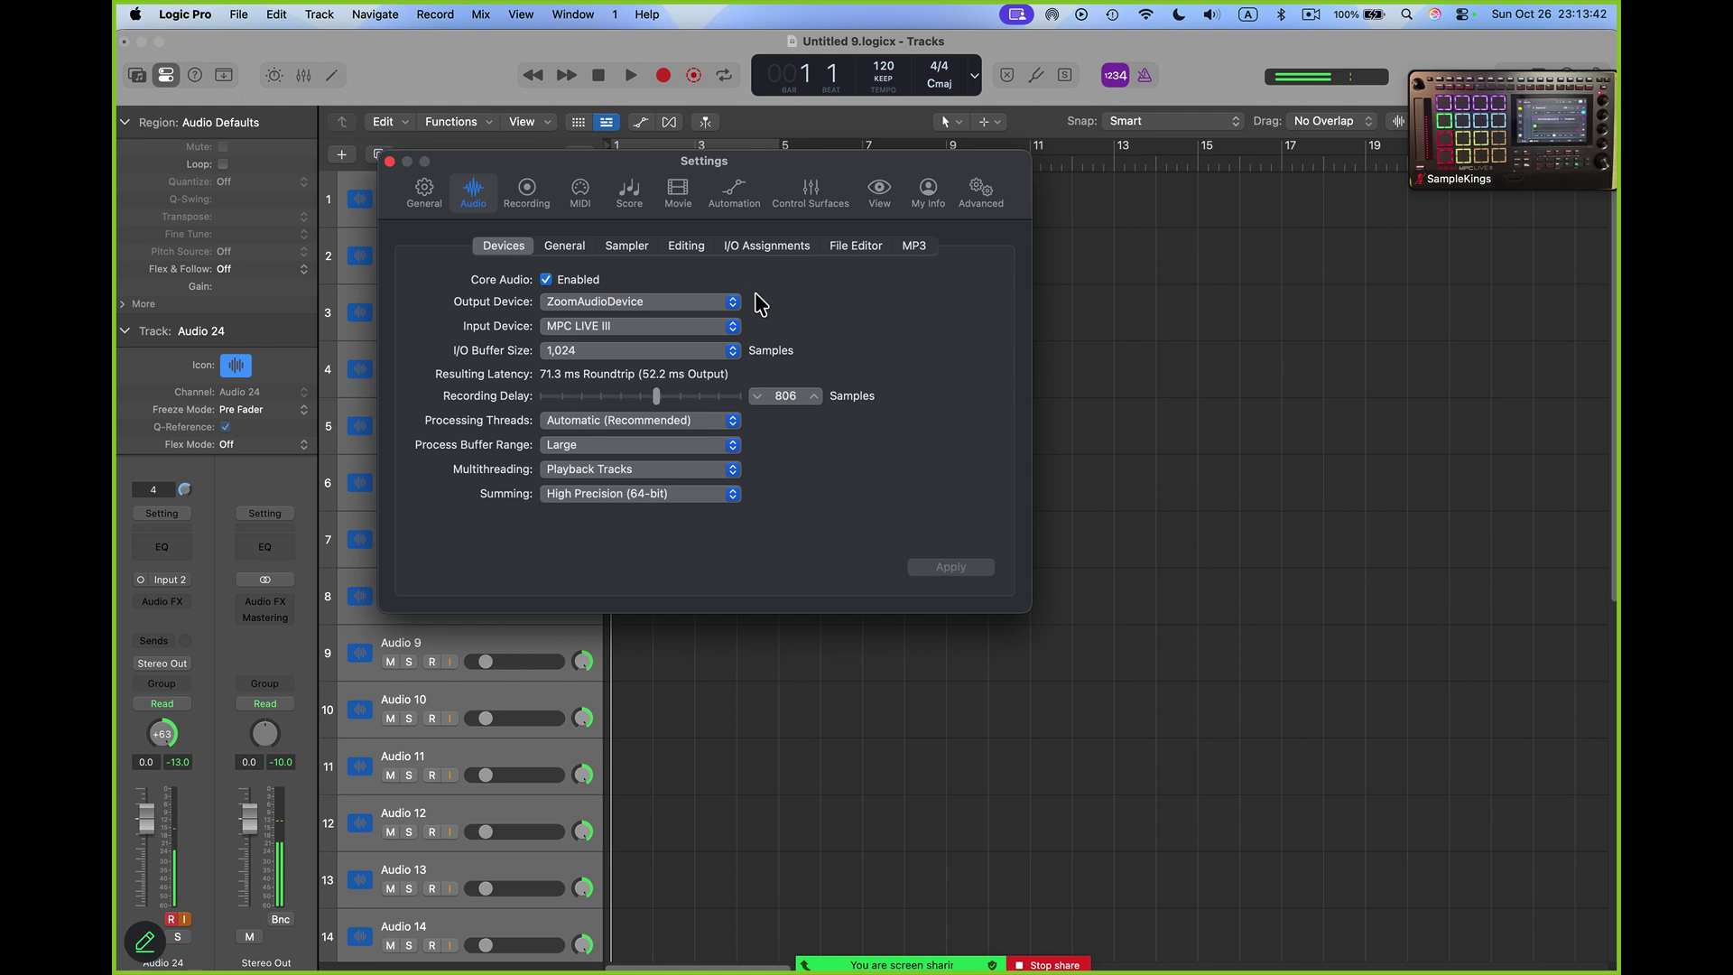
click(731, 303)
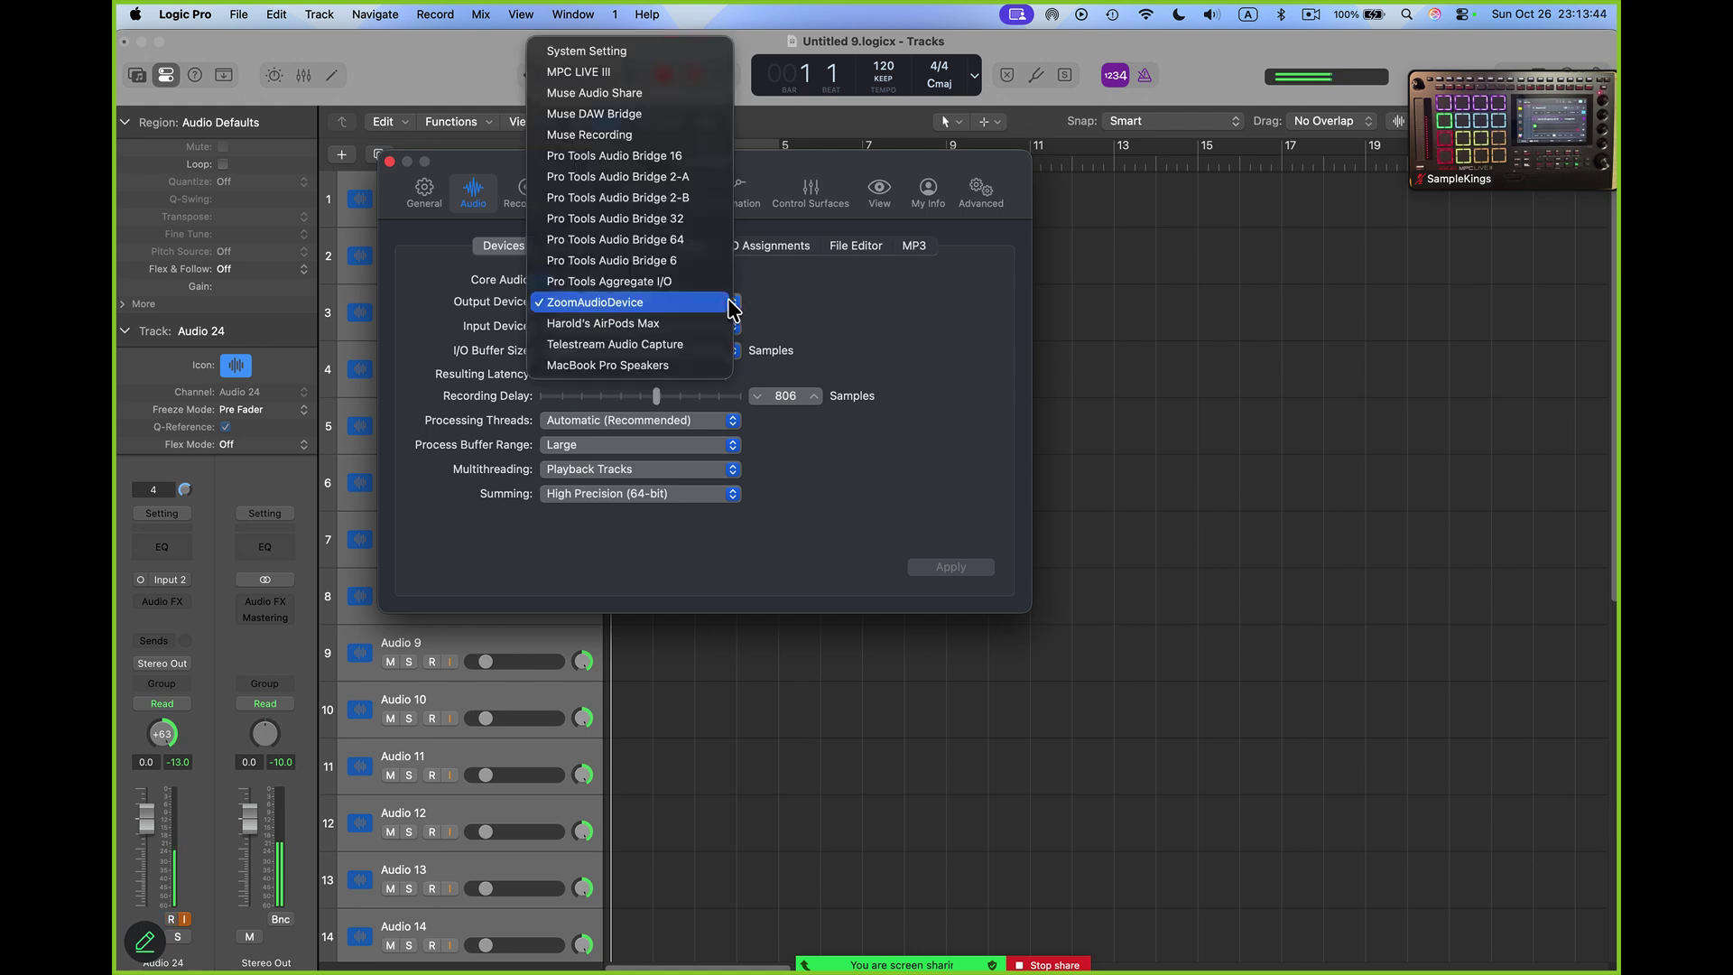
click(730, 305)
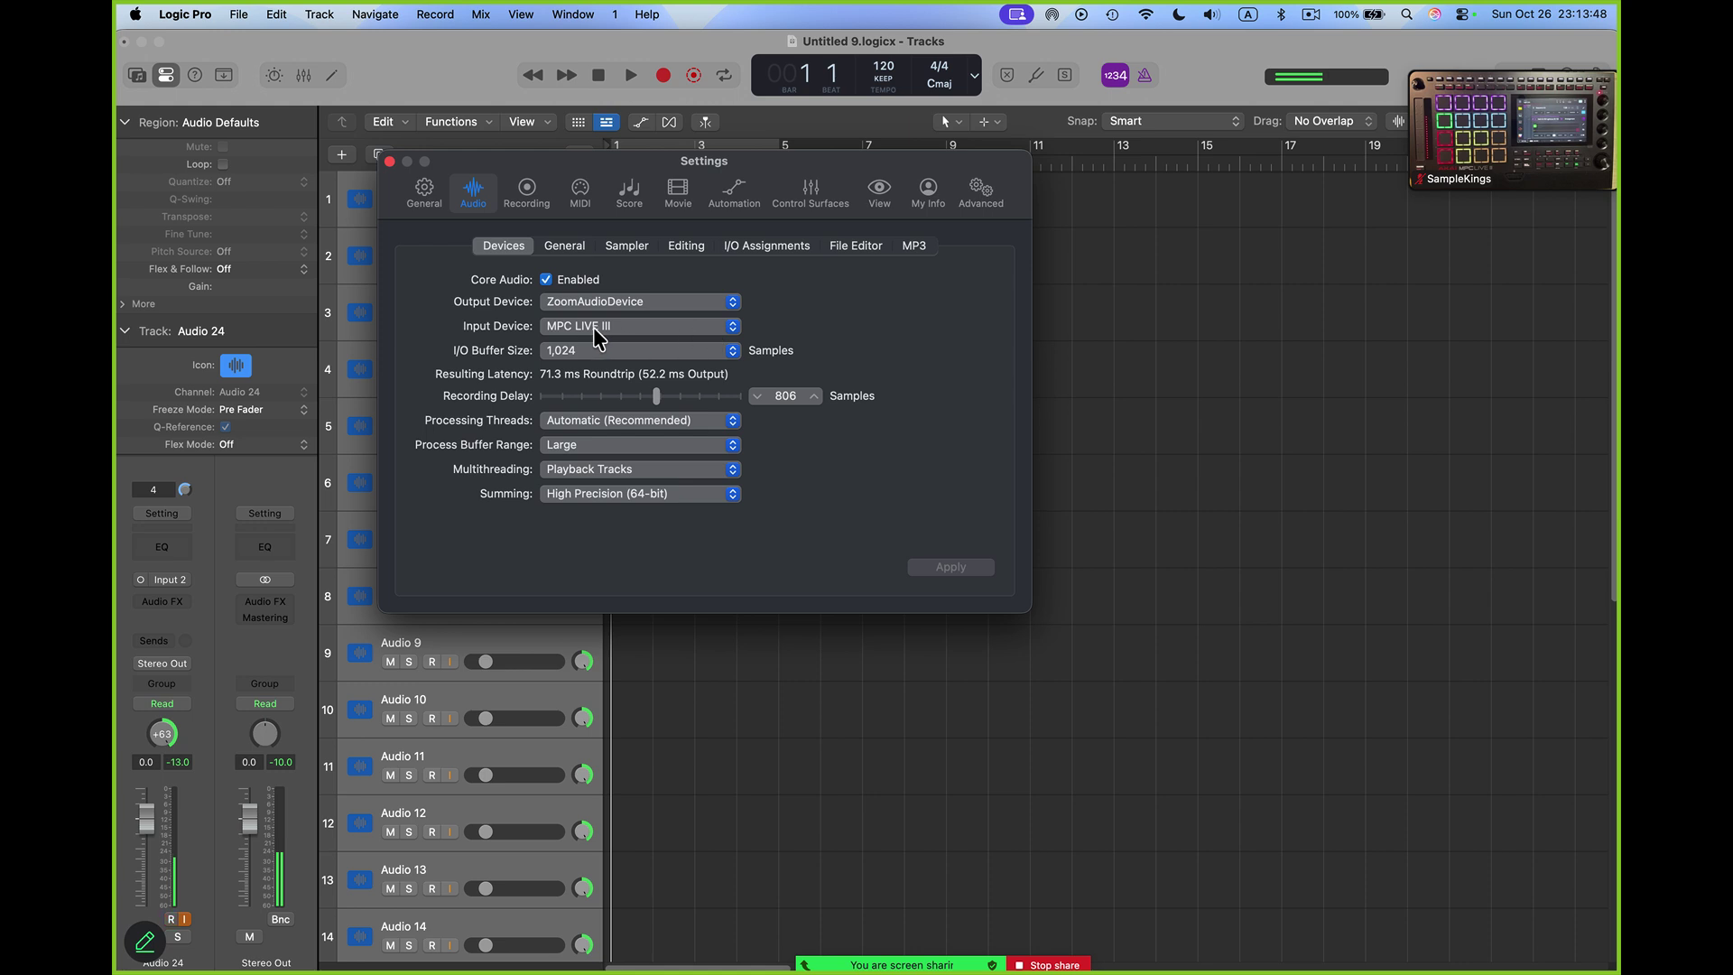
click(734, 302)
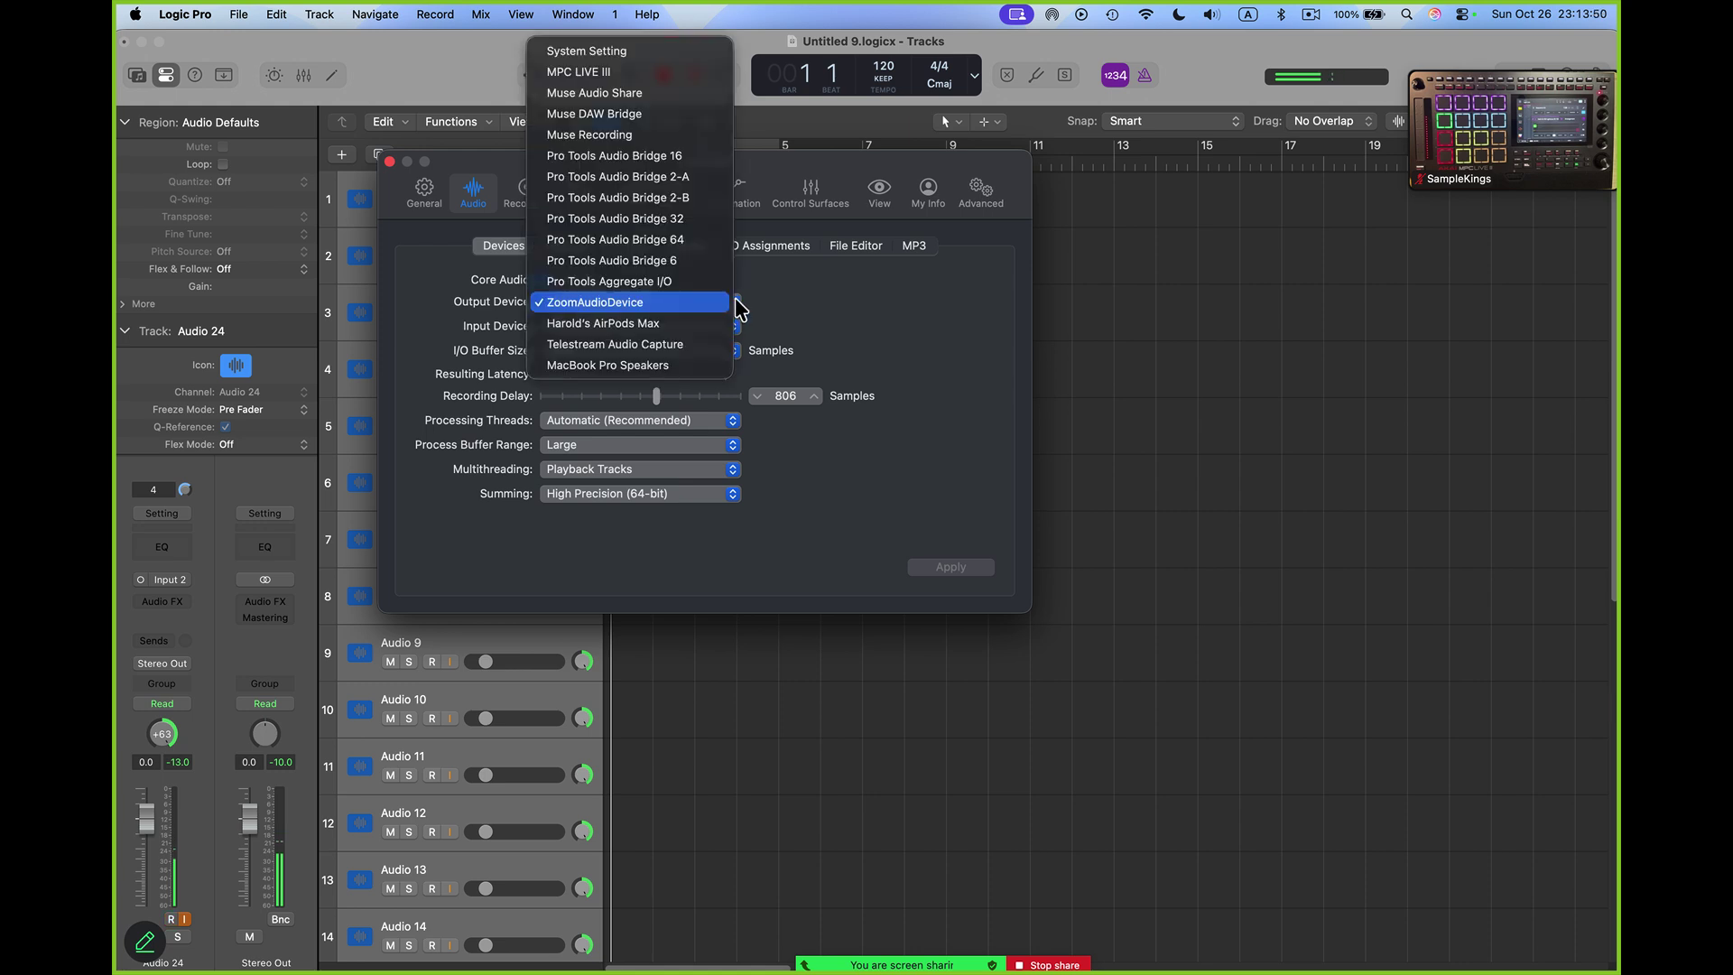
click(719, 342)
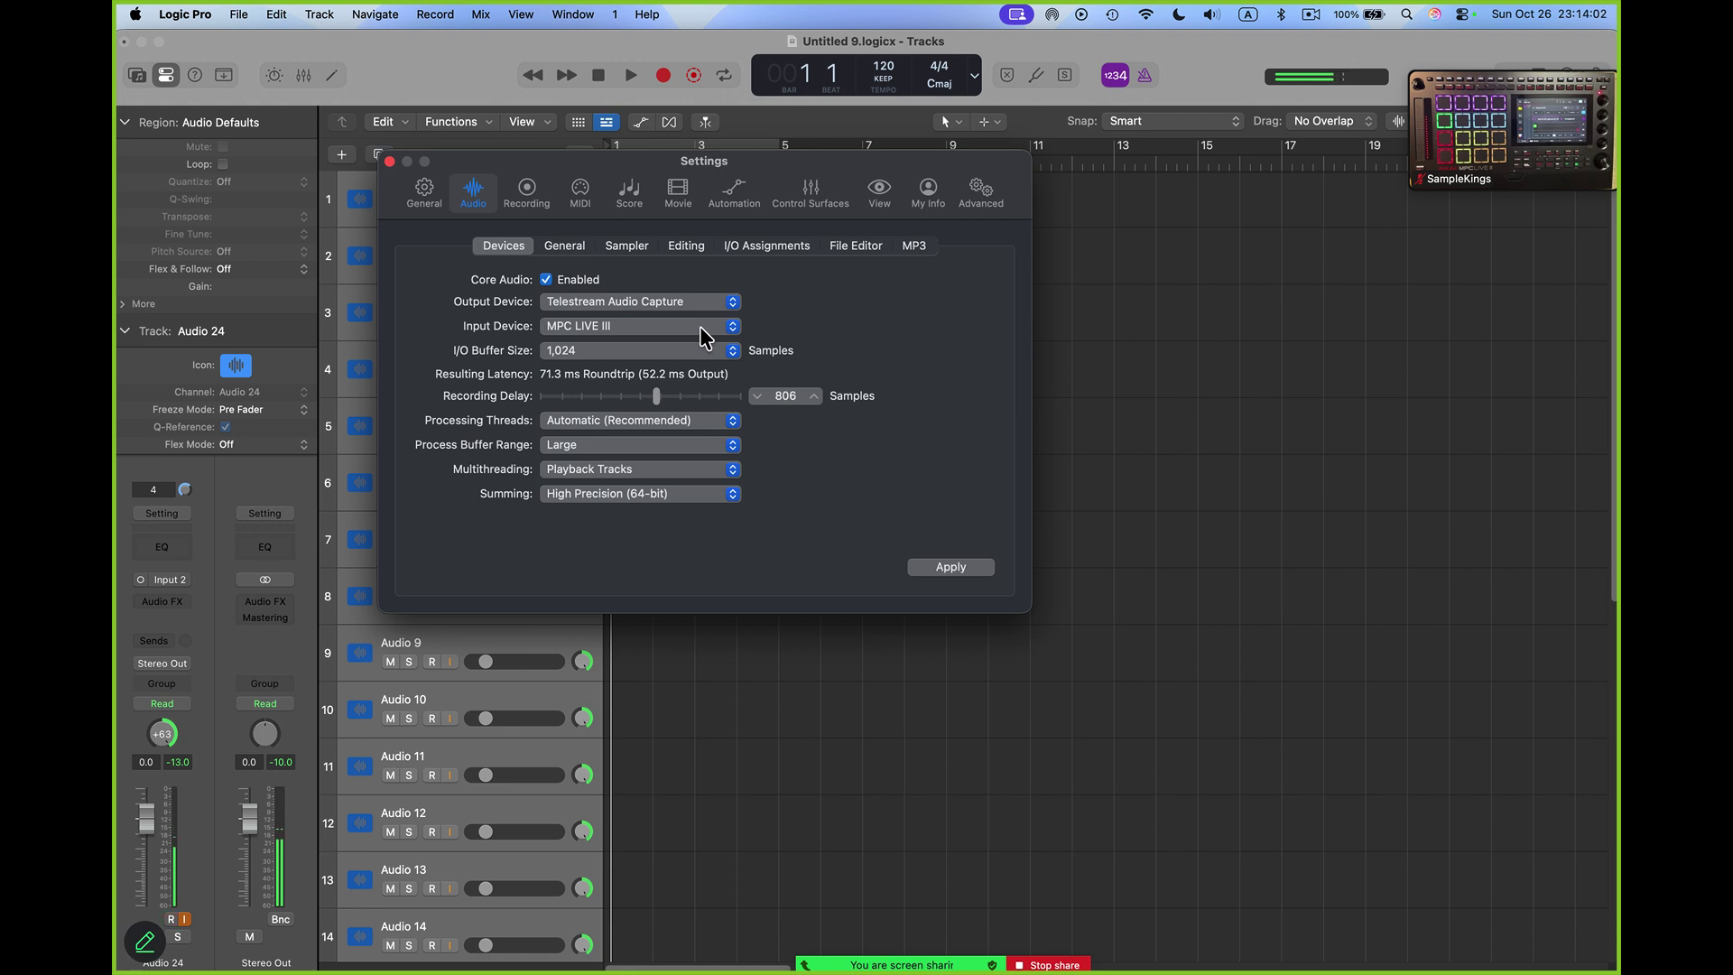
Review the Left and Right surround output assignments unchanged, then close Settings.
click(761, 249)
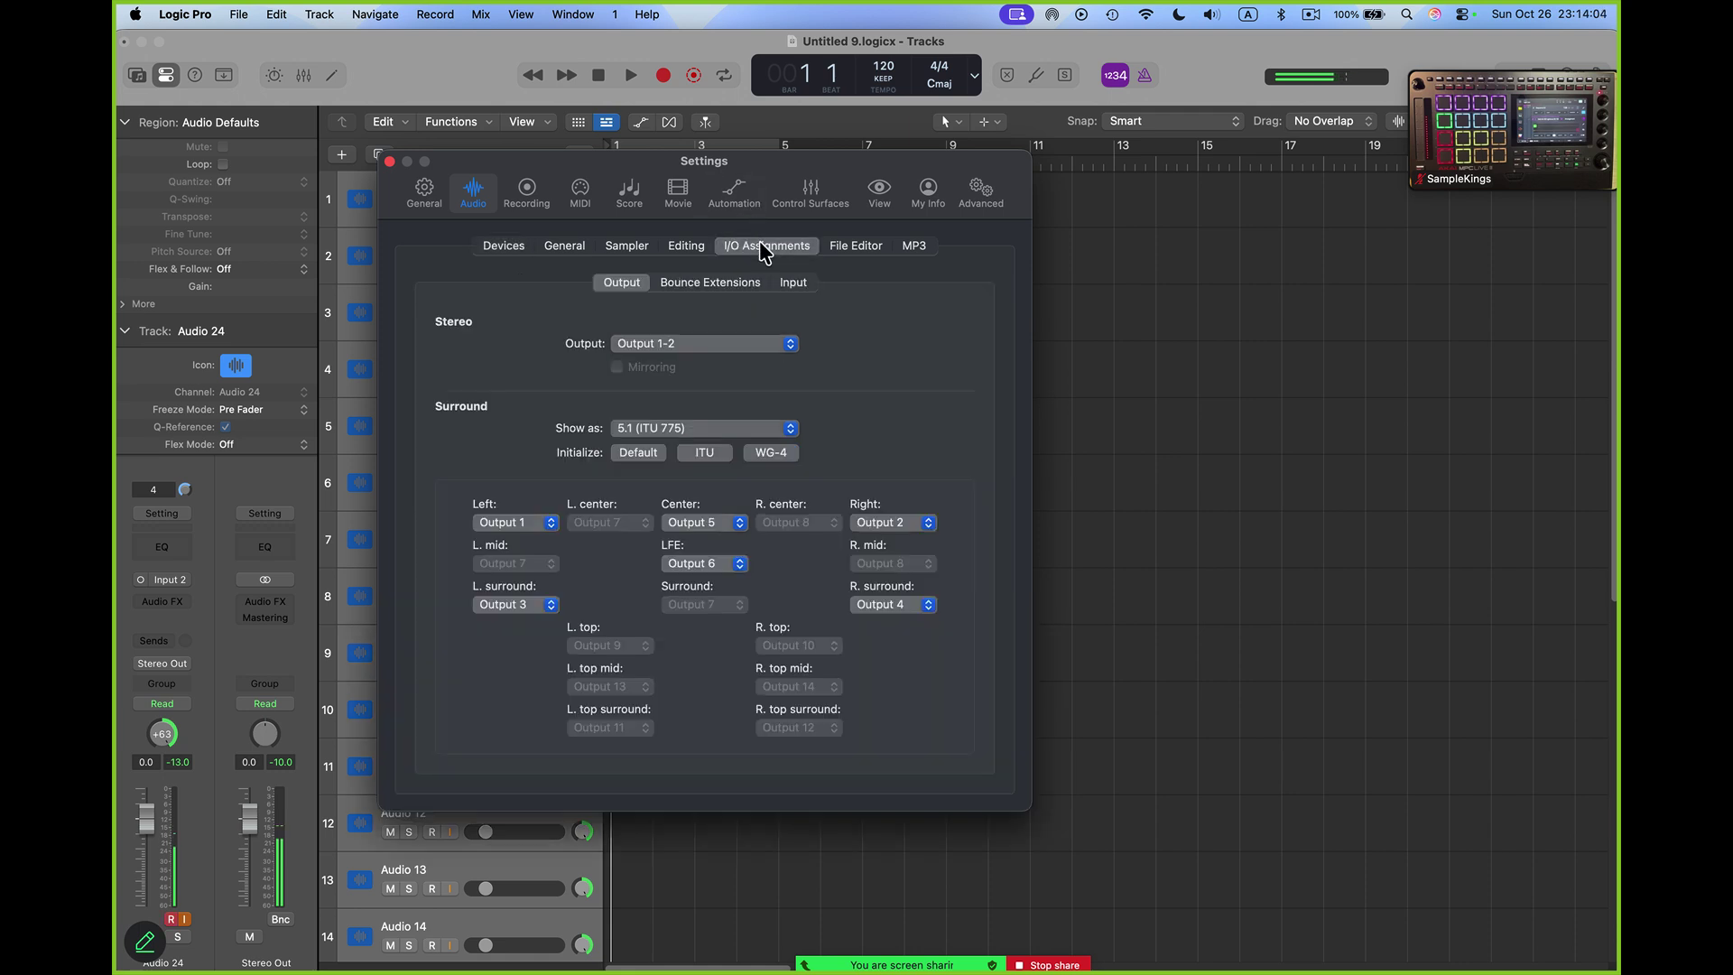
click(927, 525)
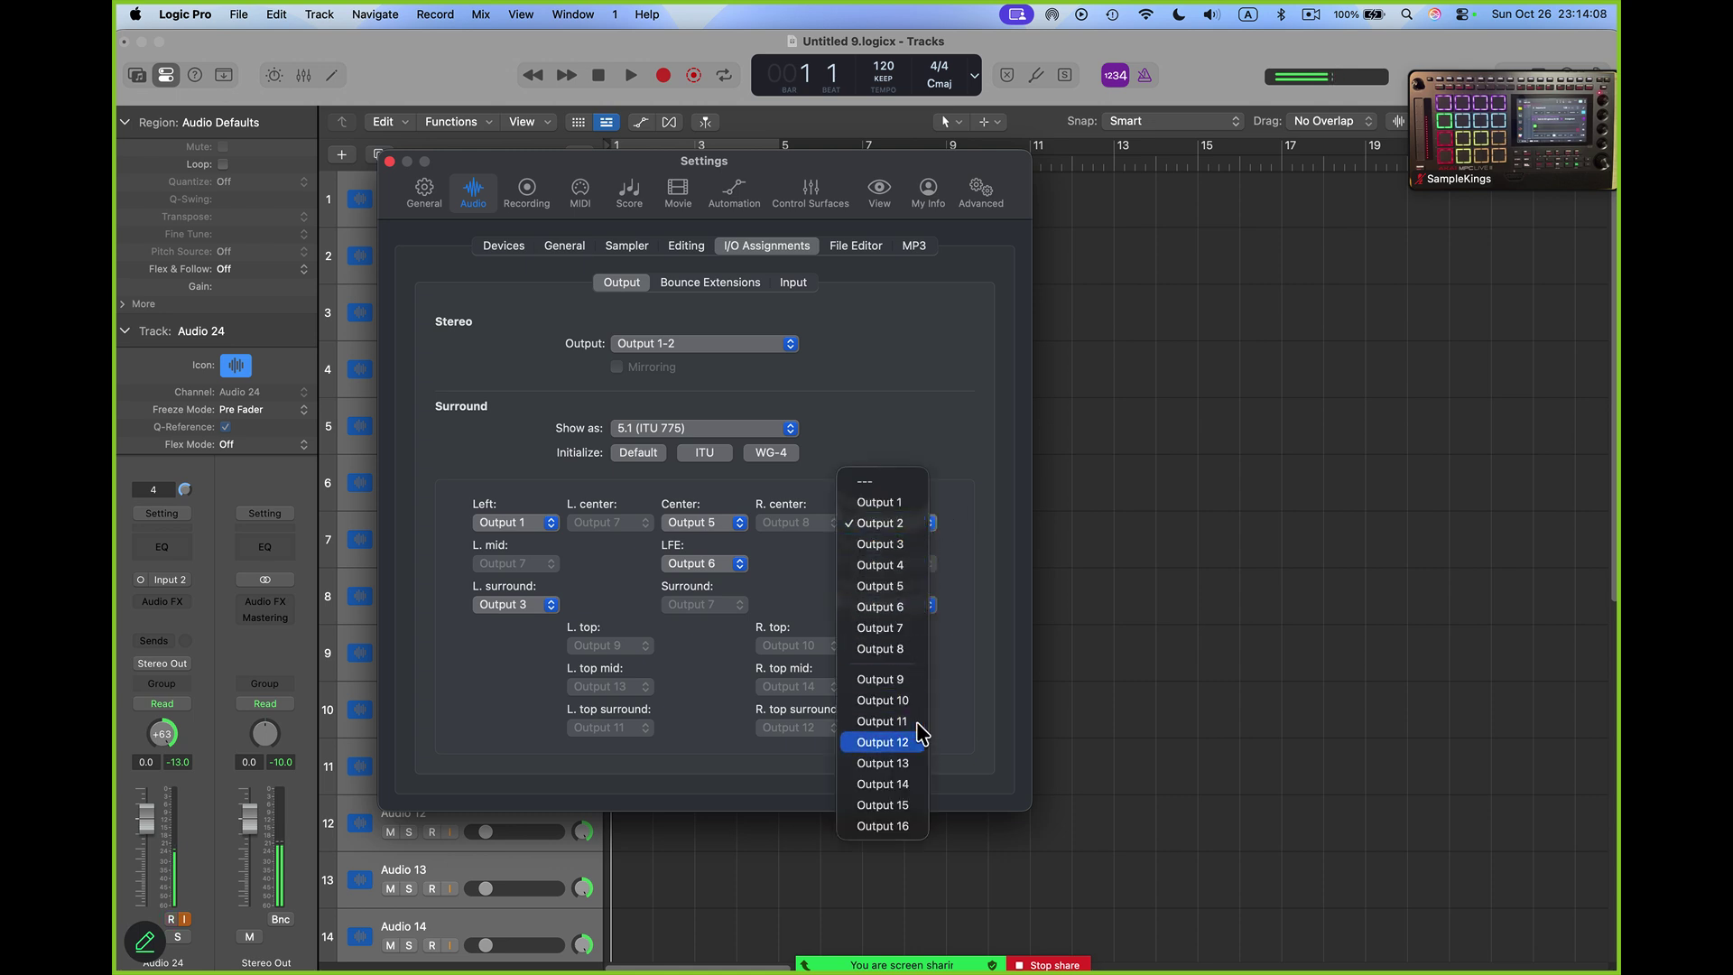
click(552, 525)
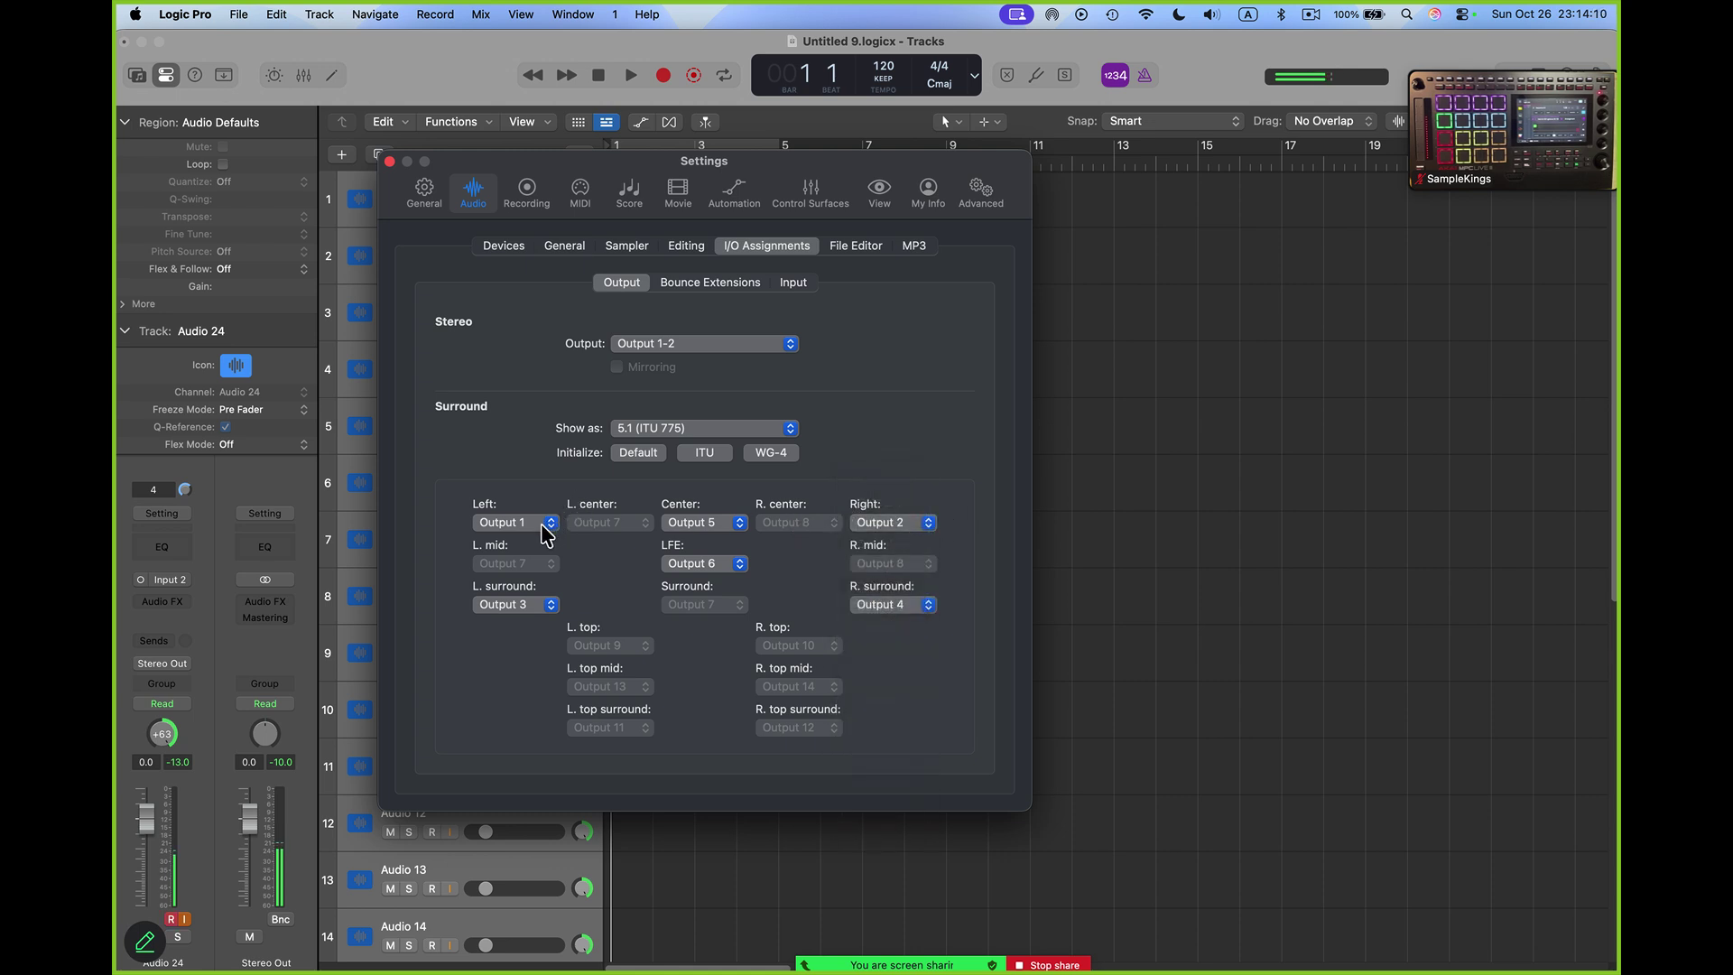
click(553, 523)
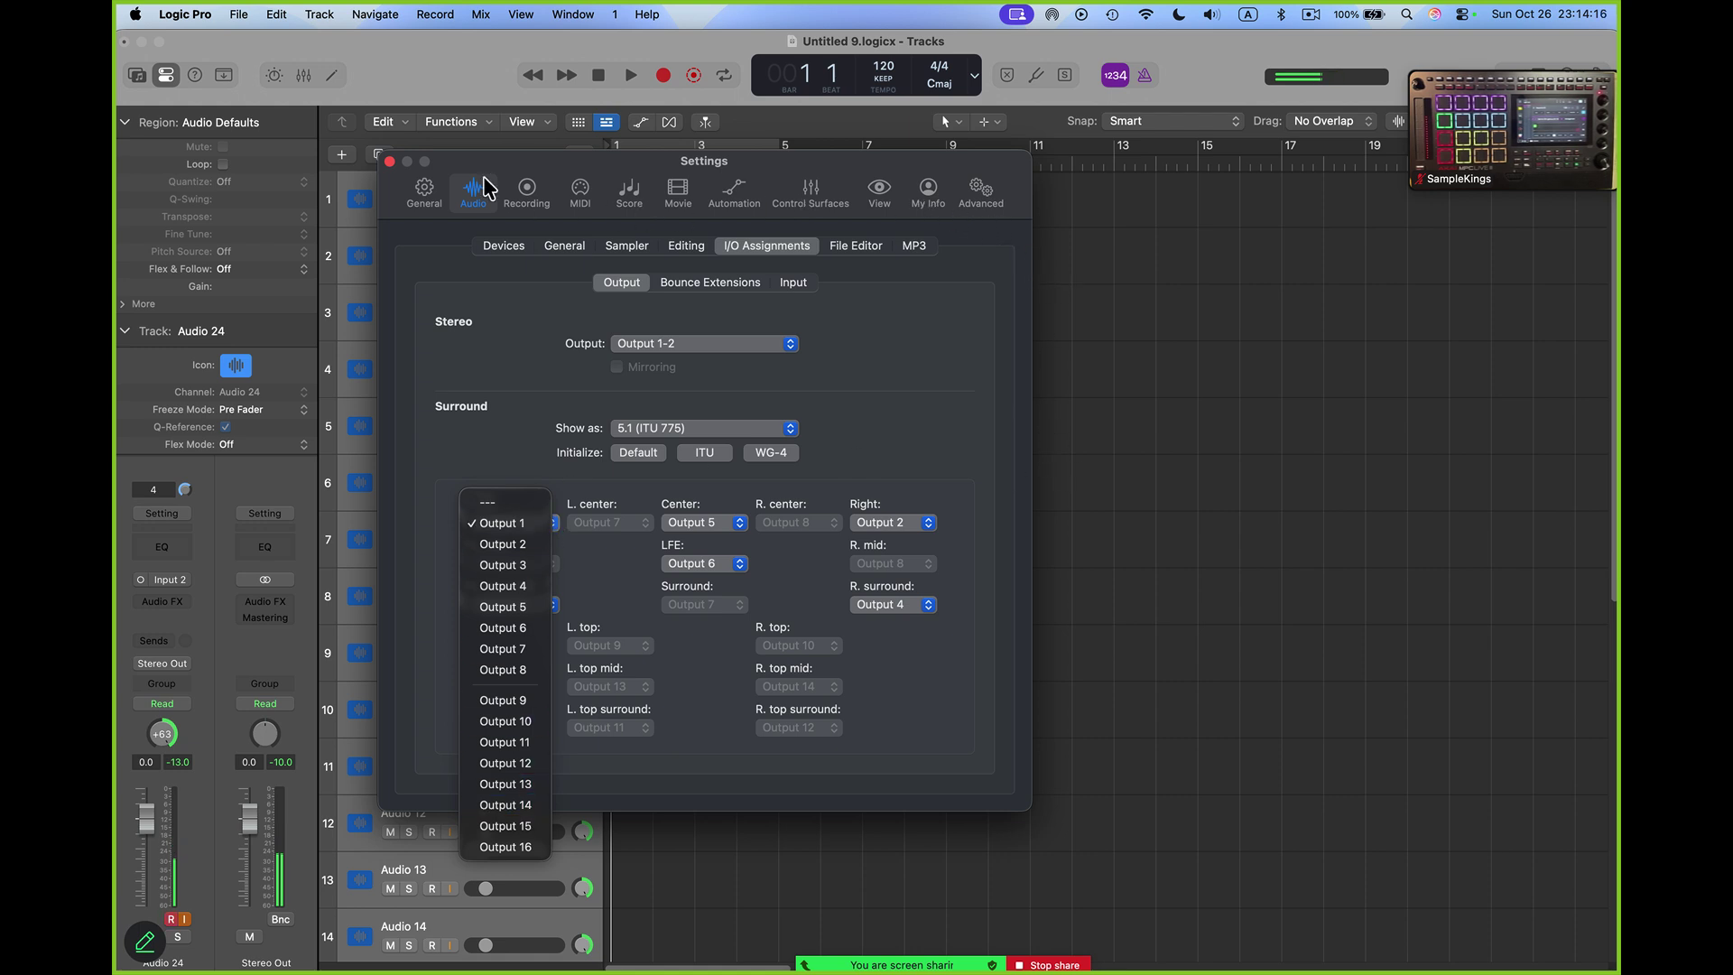
click(389, 161)
click(389, 161)
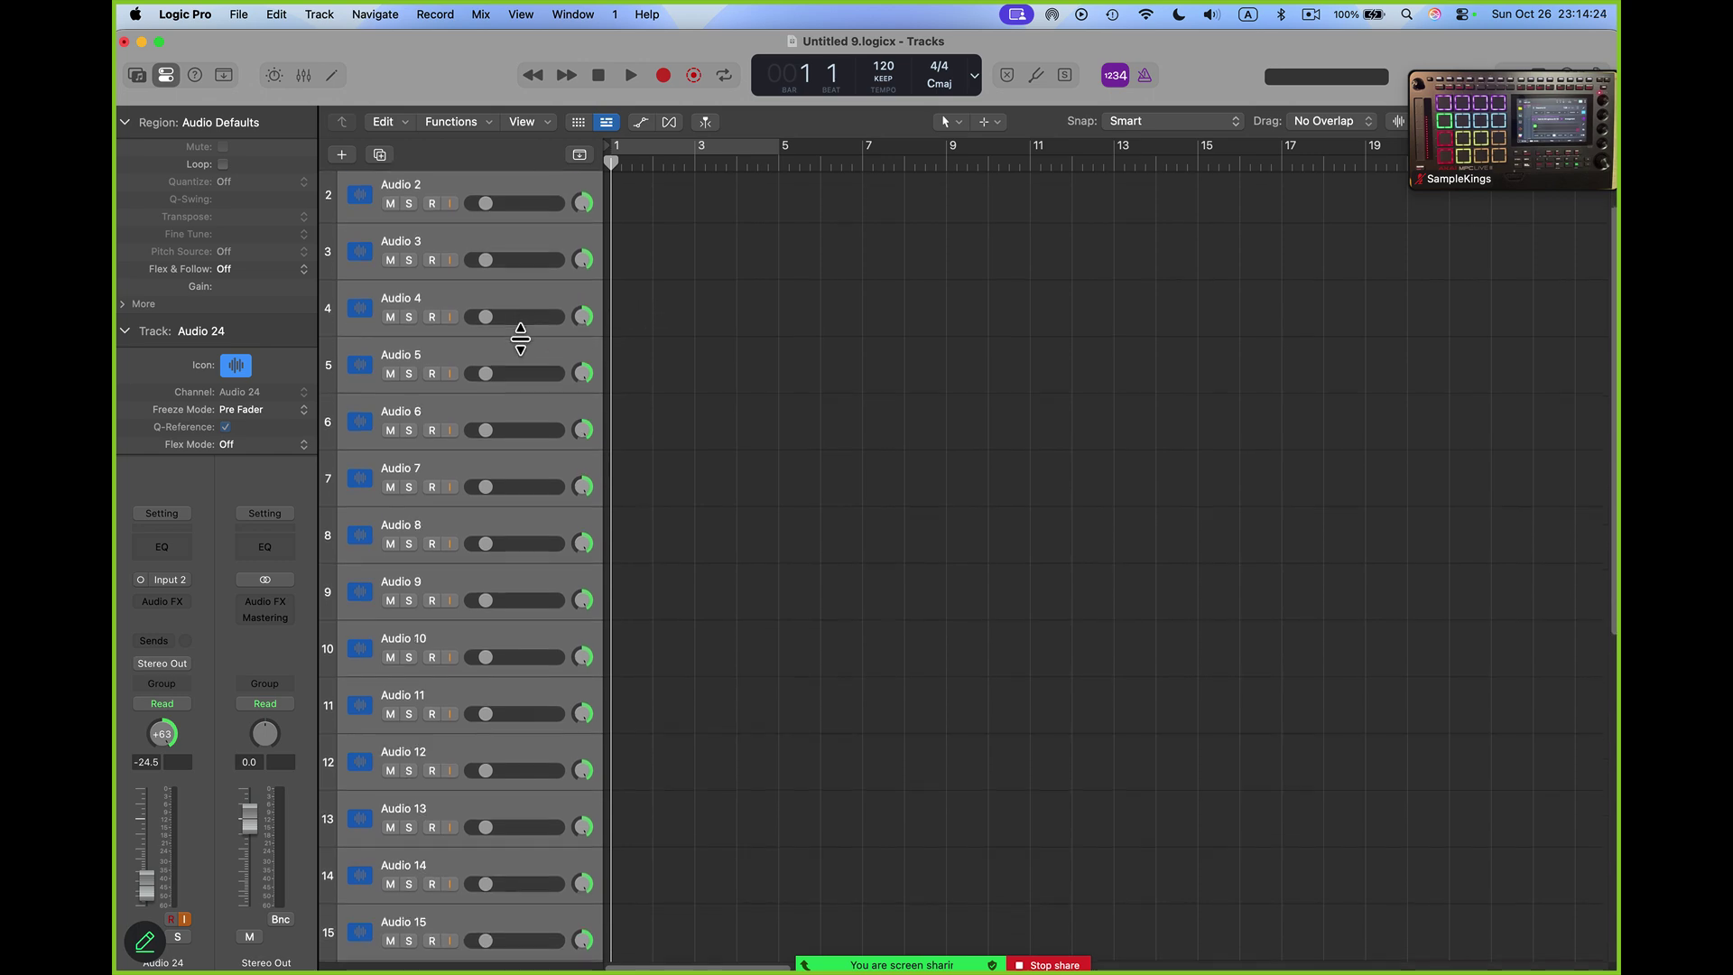
Show the Mixer with all 24 audio channel strips and select the Stereo Out strip.
scroll(521, 339, down, 10)
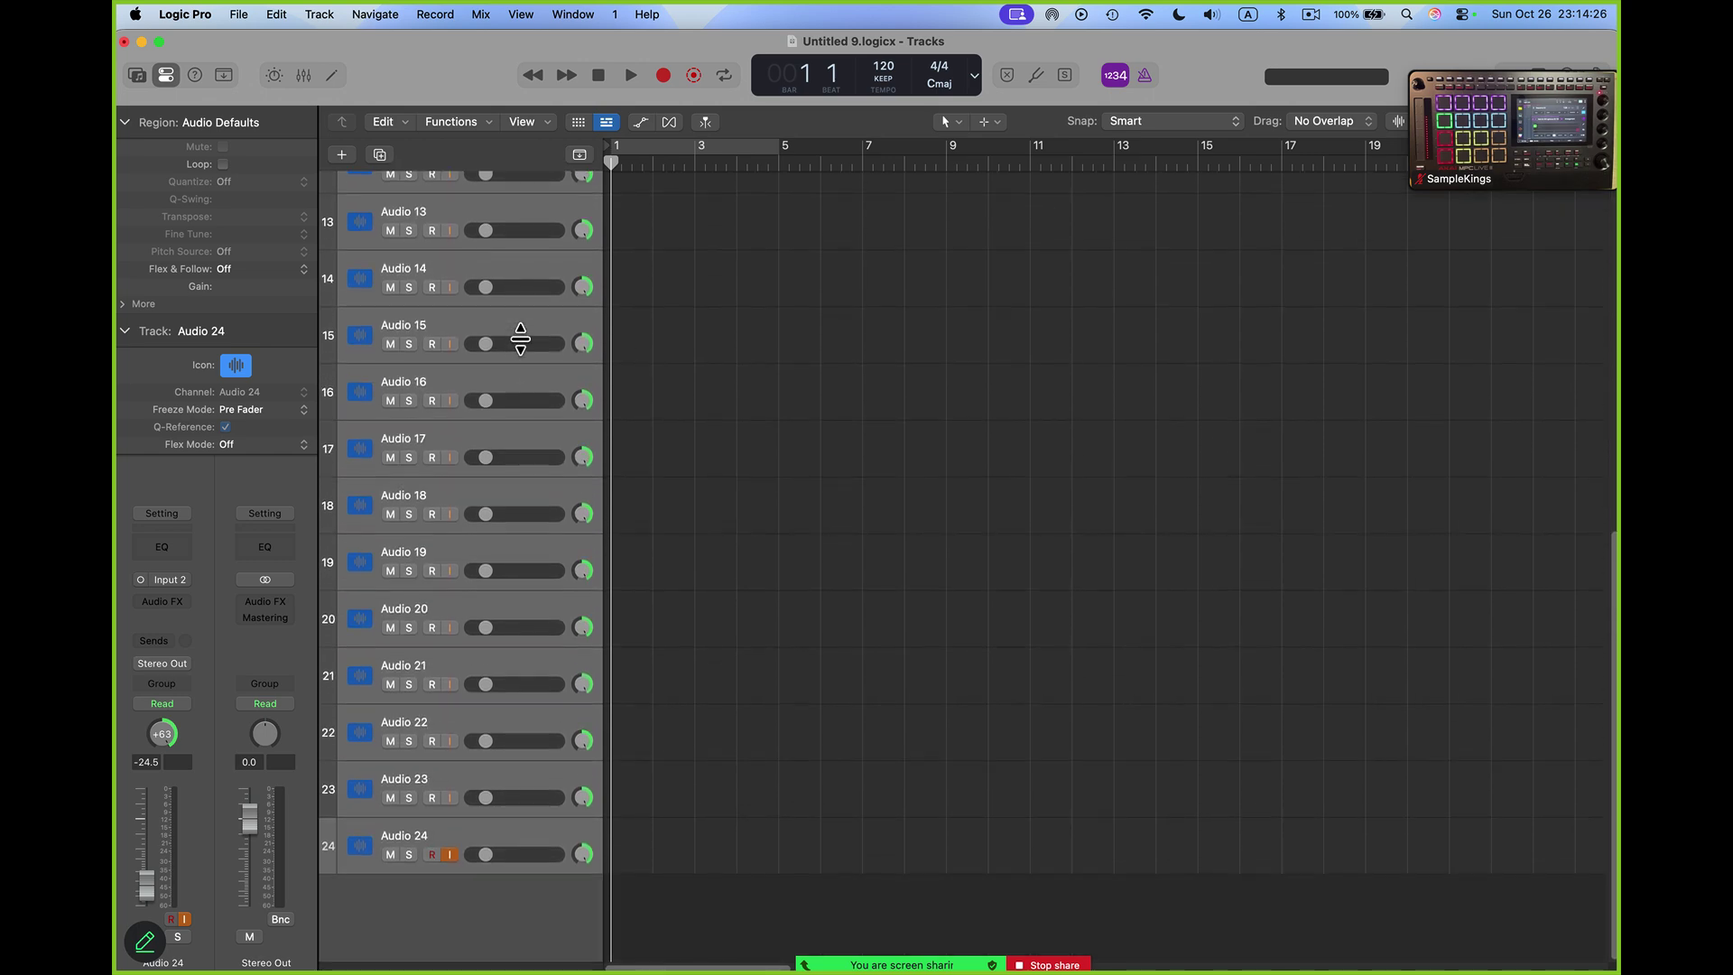
key(x)
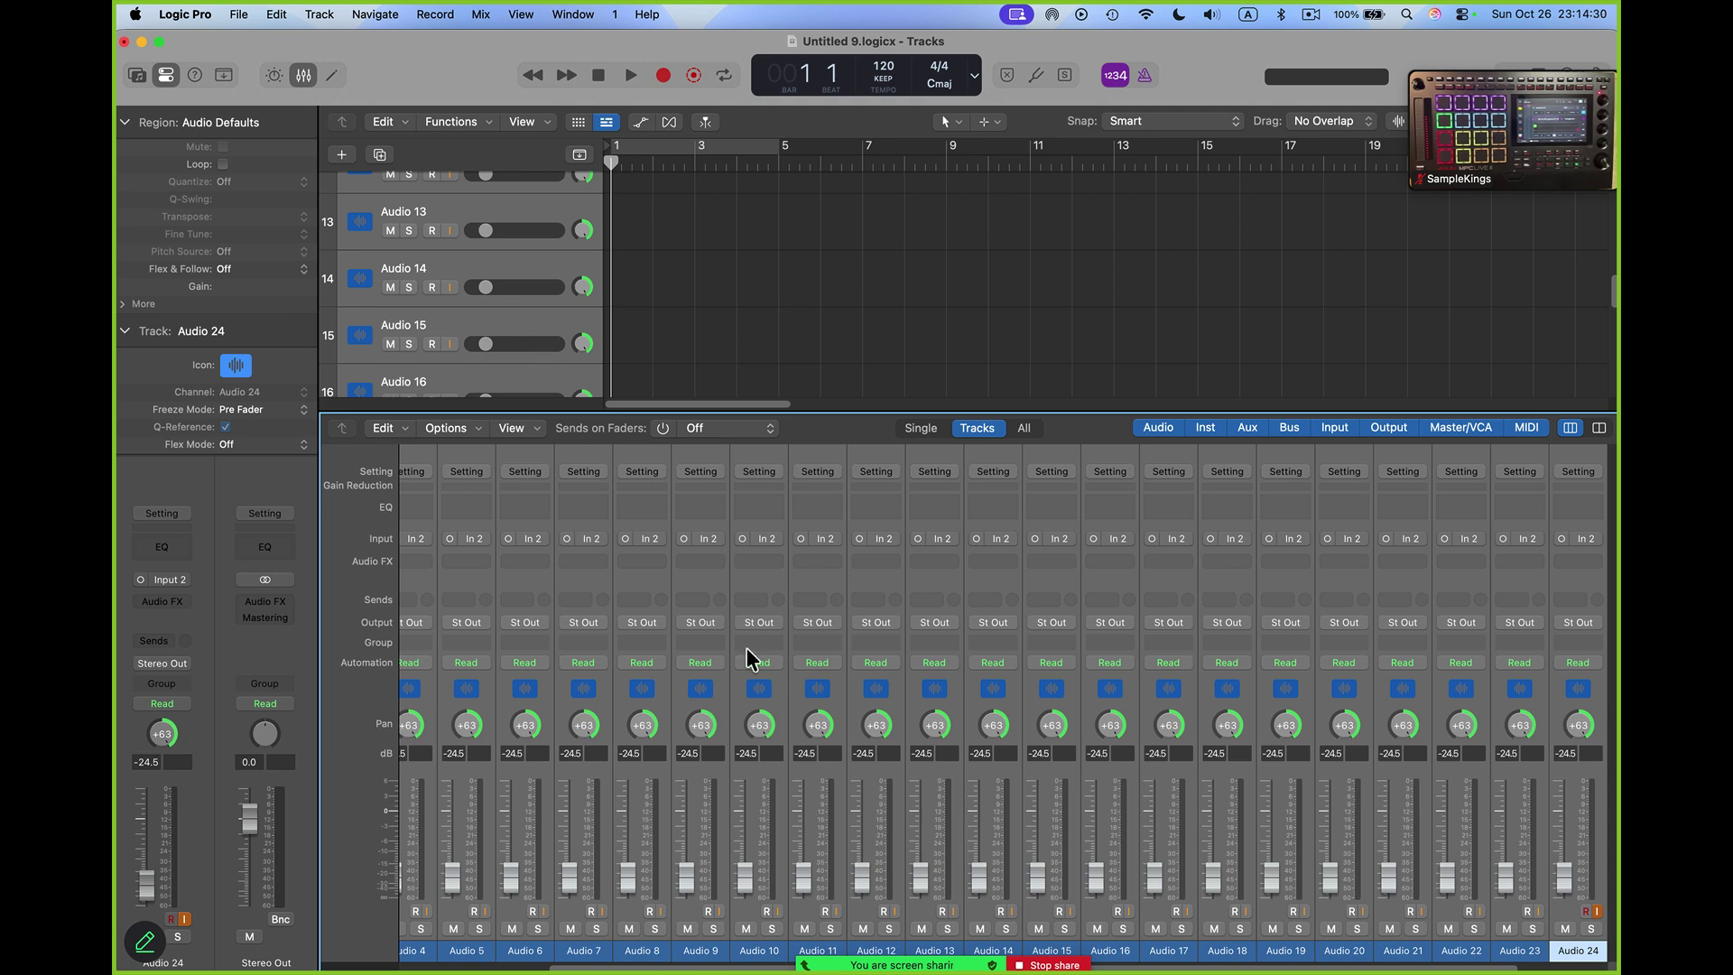
scroll(745, 647, left, 3)
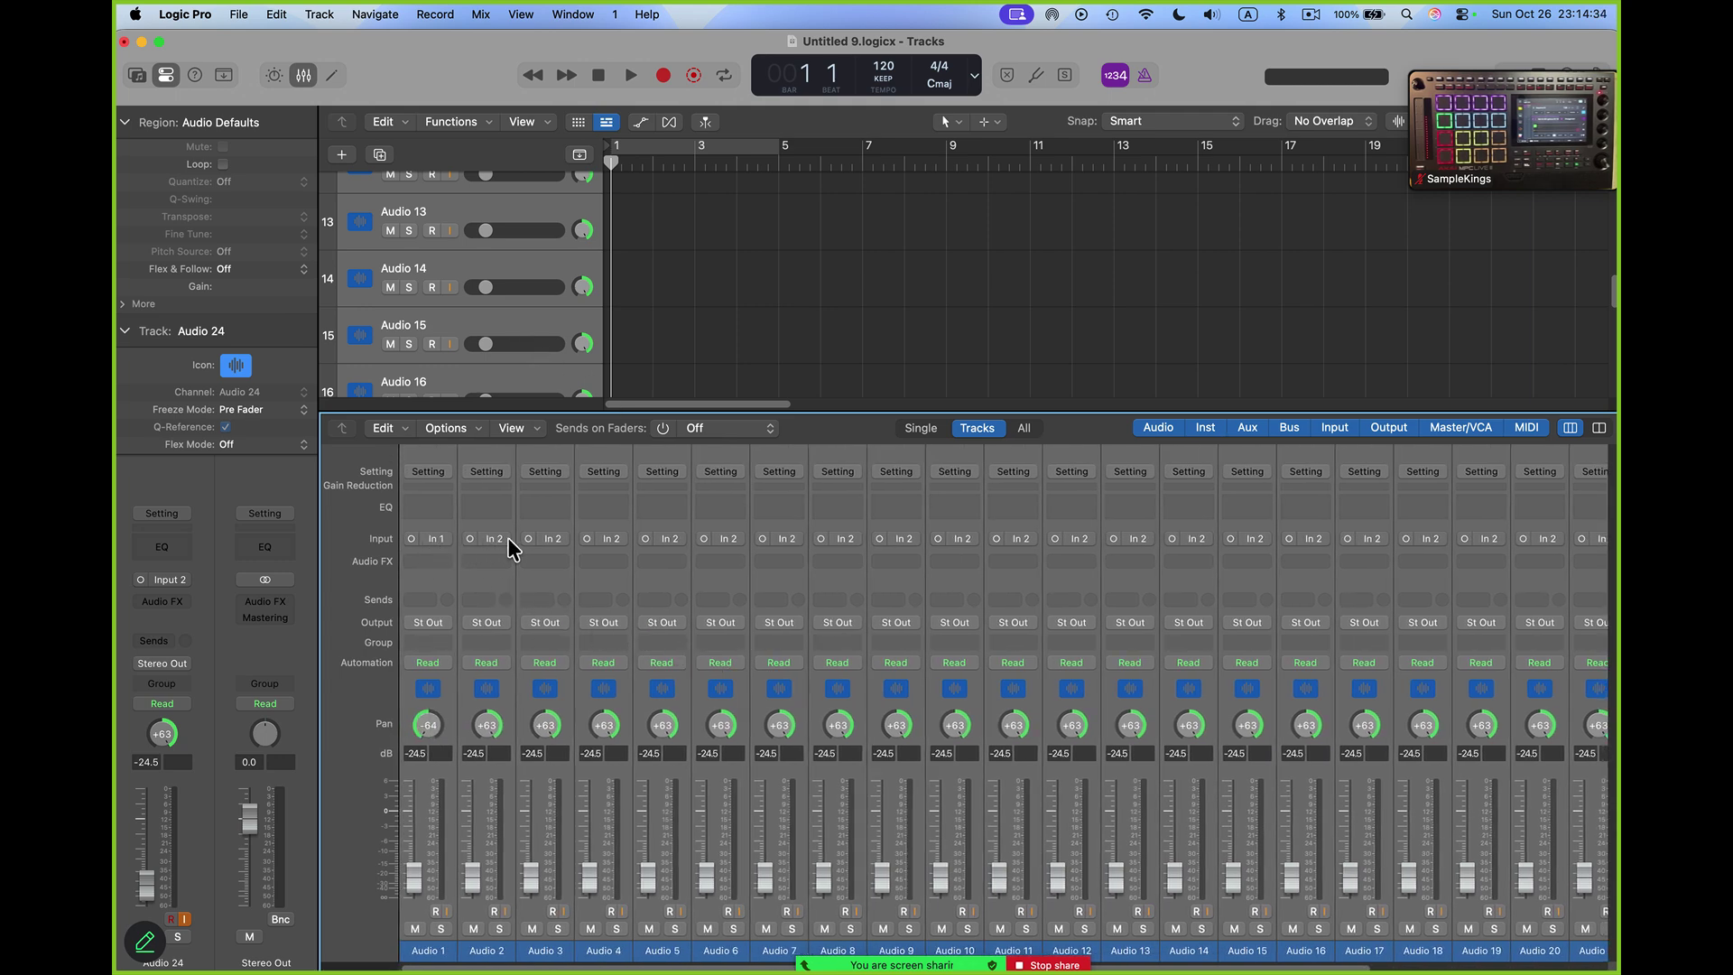
scroll(685, 545, right, 5)
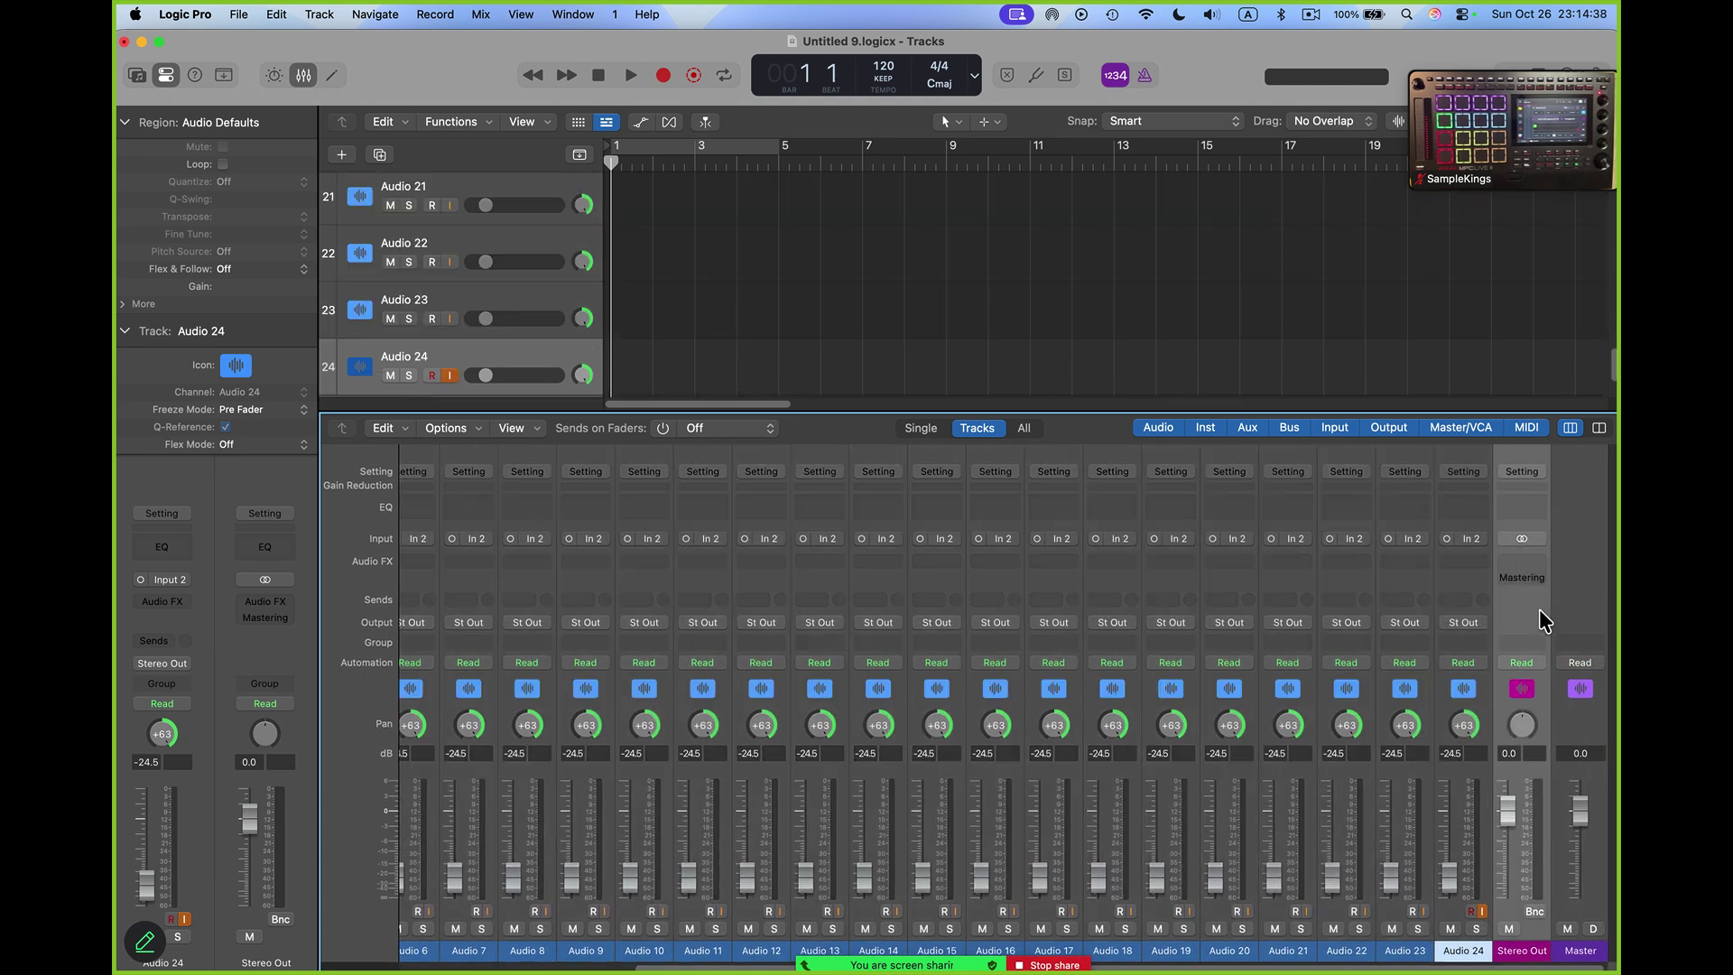
click(1534, 620)
scroll(1167, 596, left, 5)
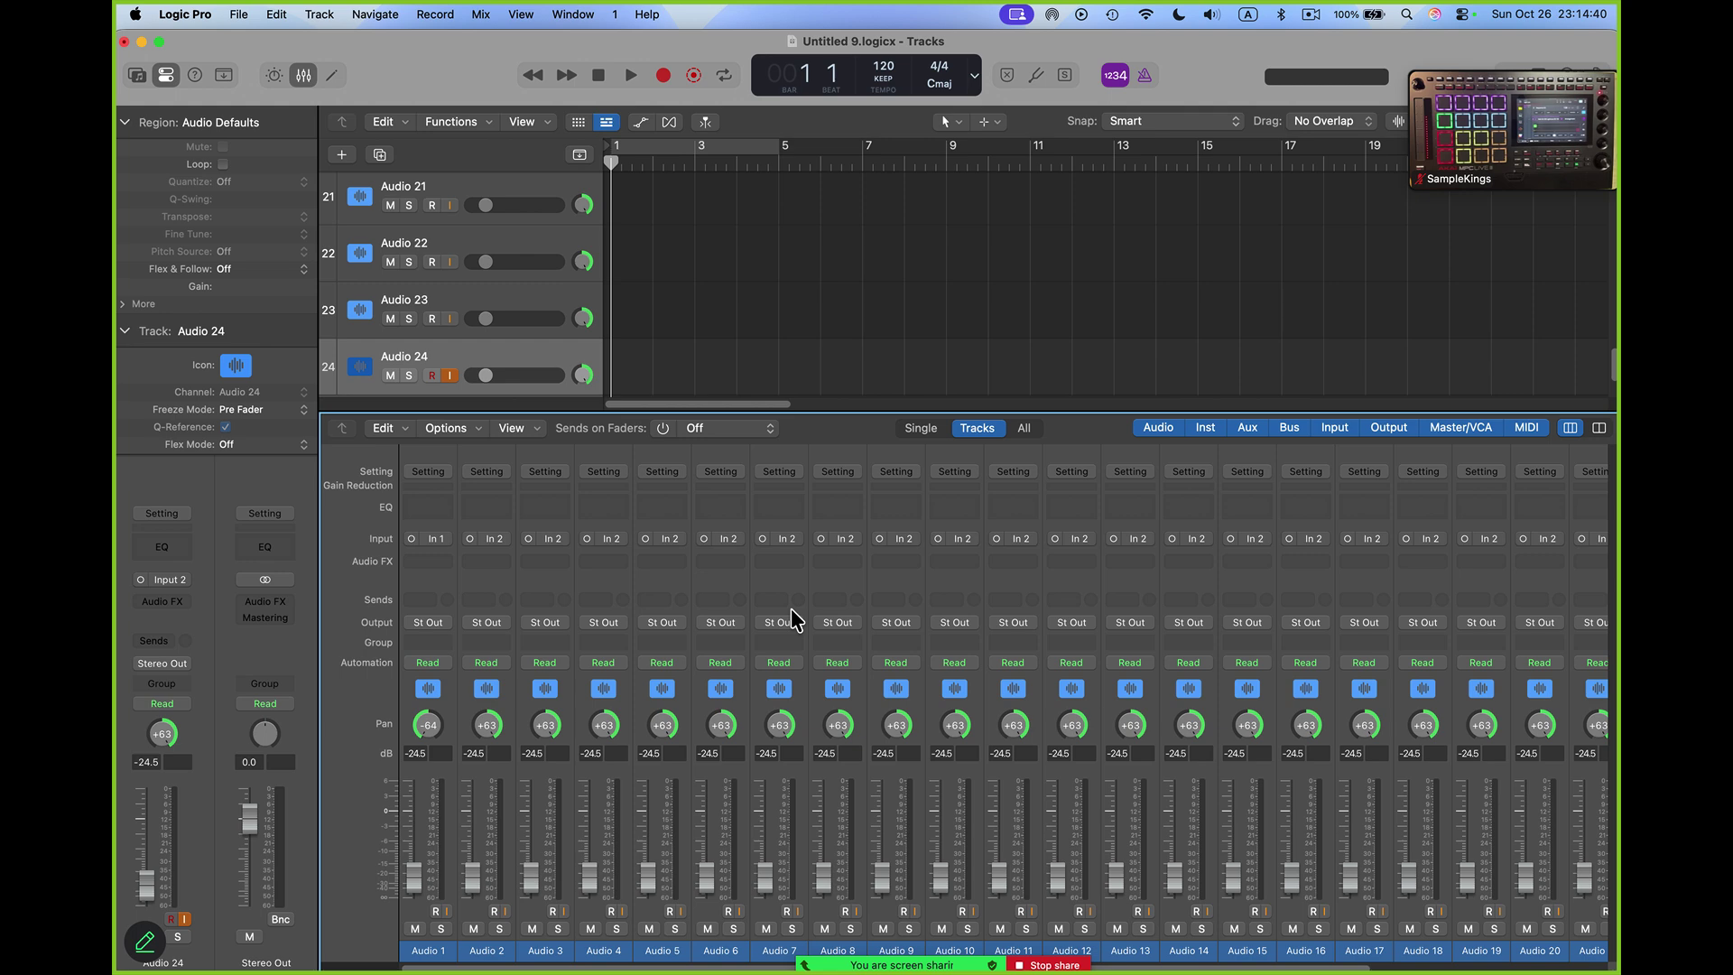
Leave Audio 2's input unchanged, then assign Input 3 and Input 4 to Audio 3 and 4.
click(470, 539)
click(469, 538)
click(495, 539)
mouse_move(561, 627)
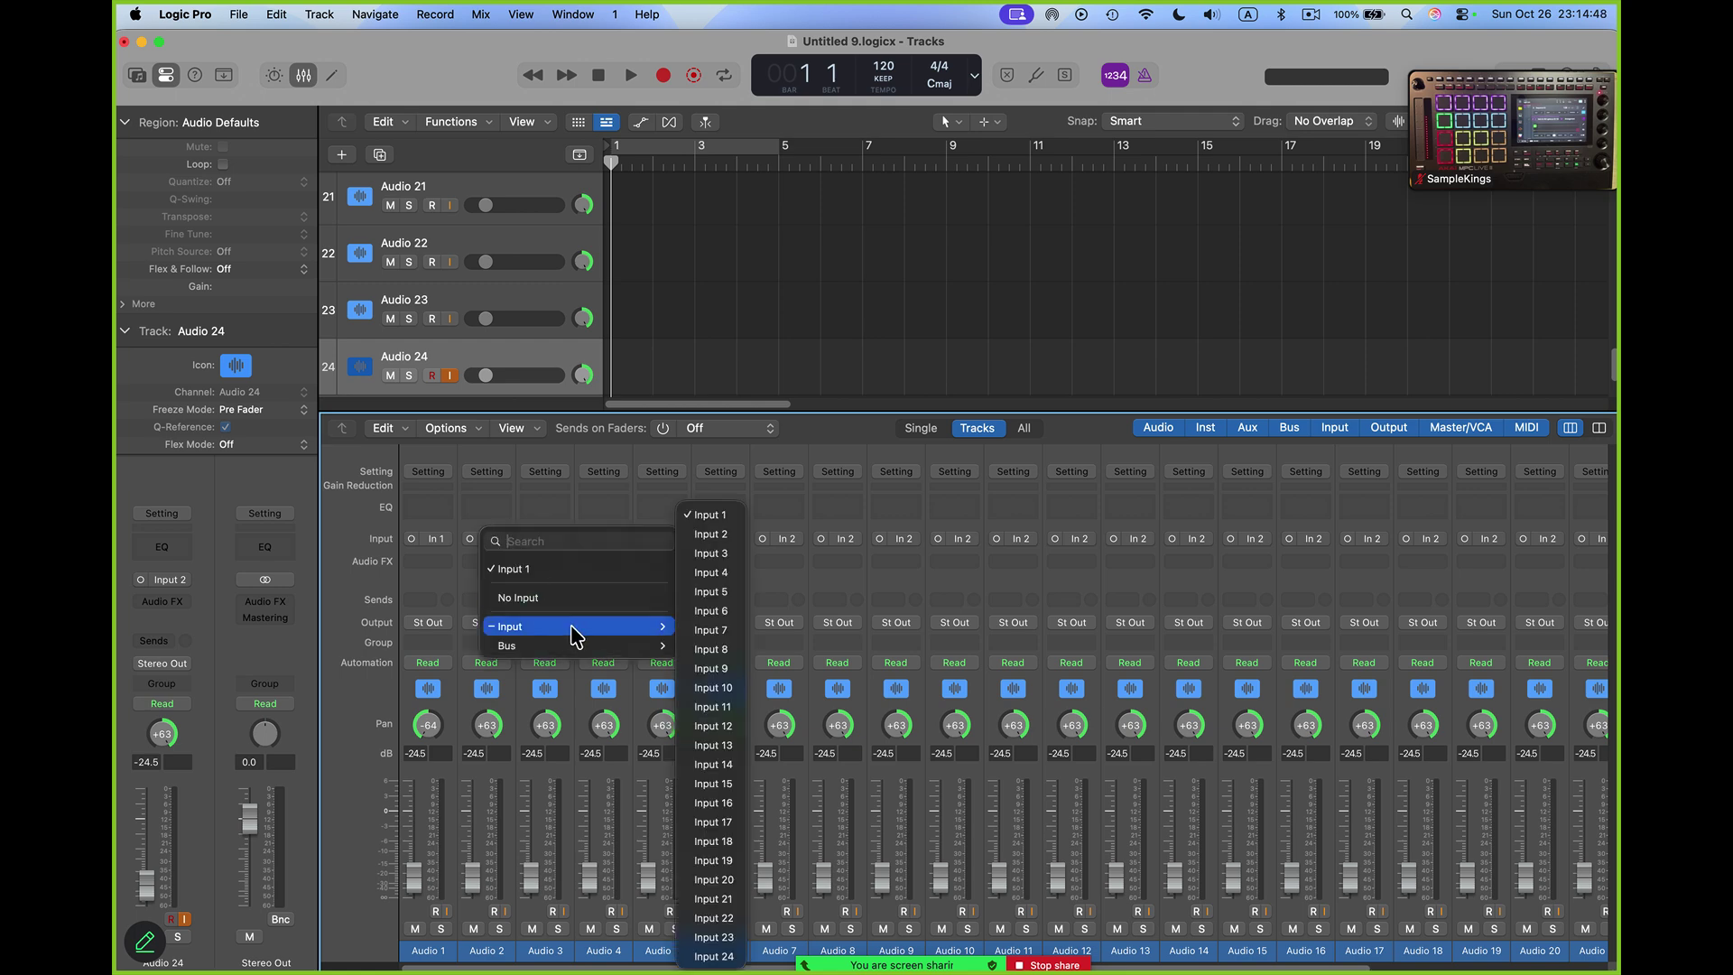
click(728, 536)
click(559, 539)
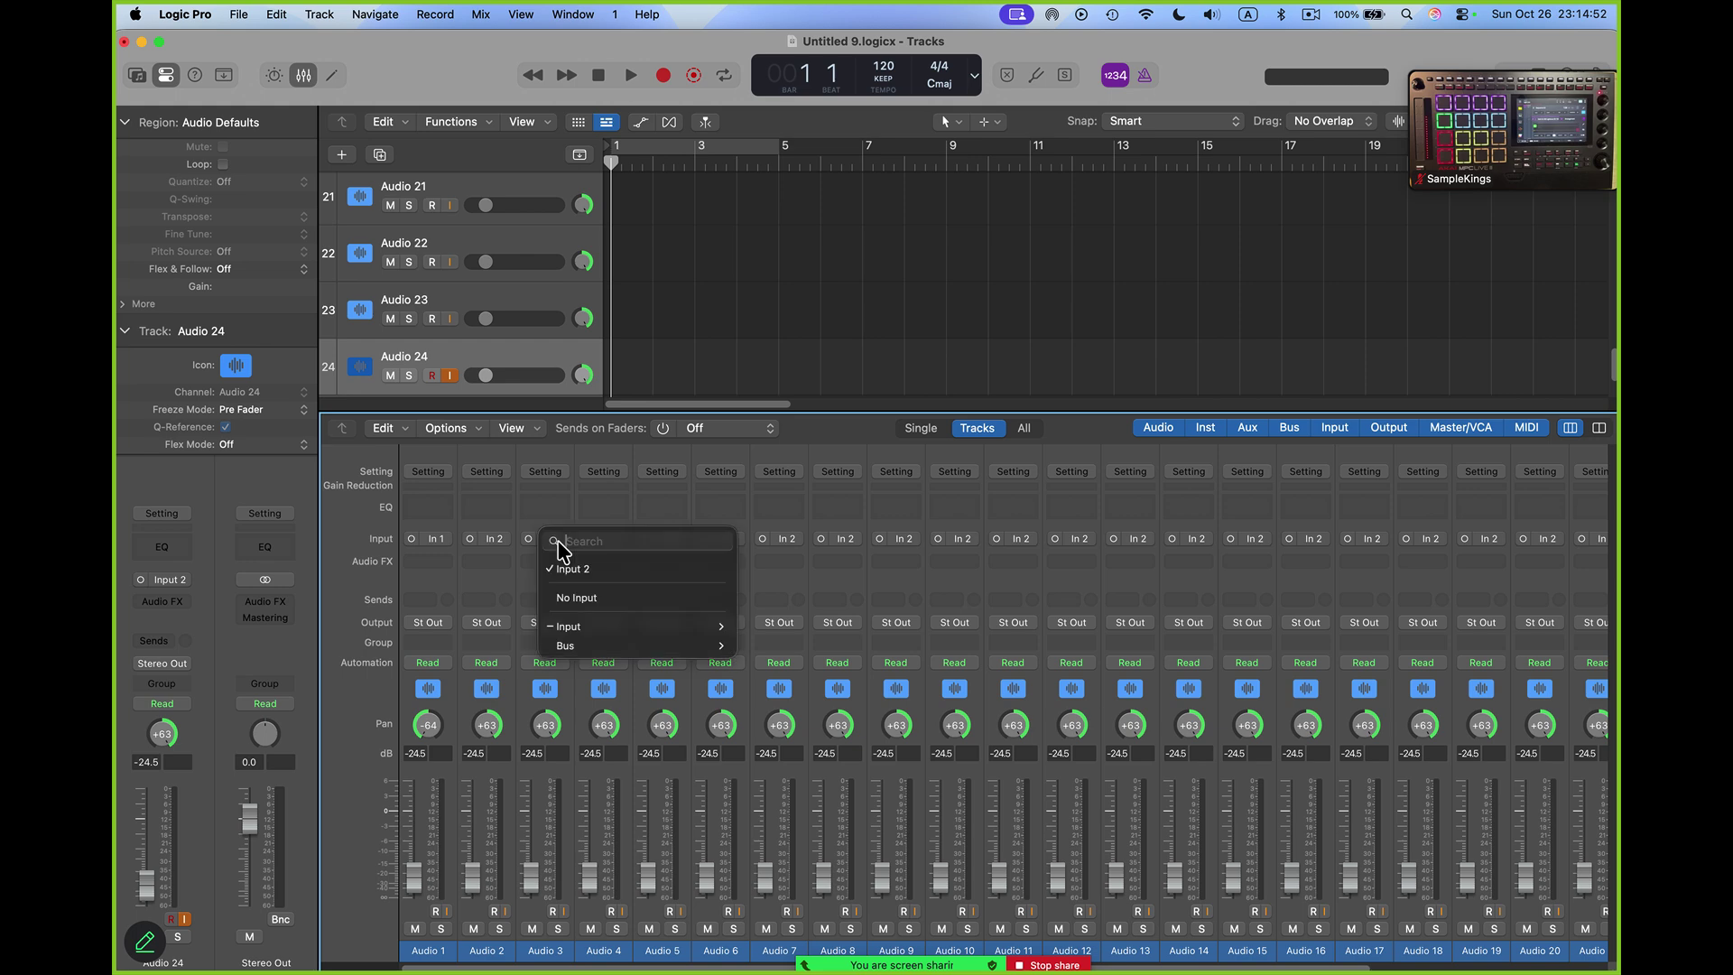
mouse_move(565, 626)
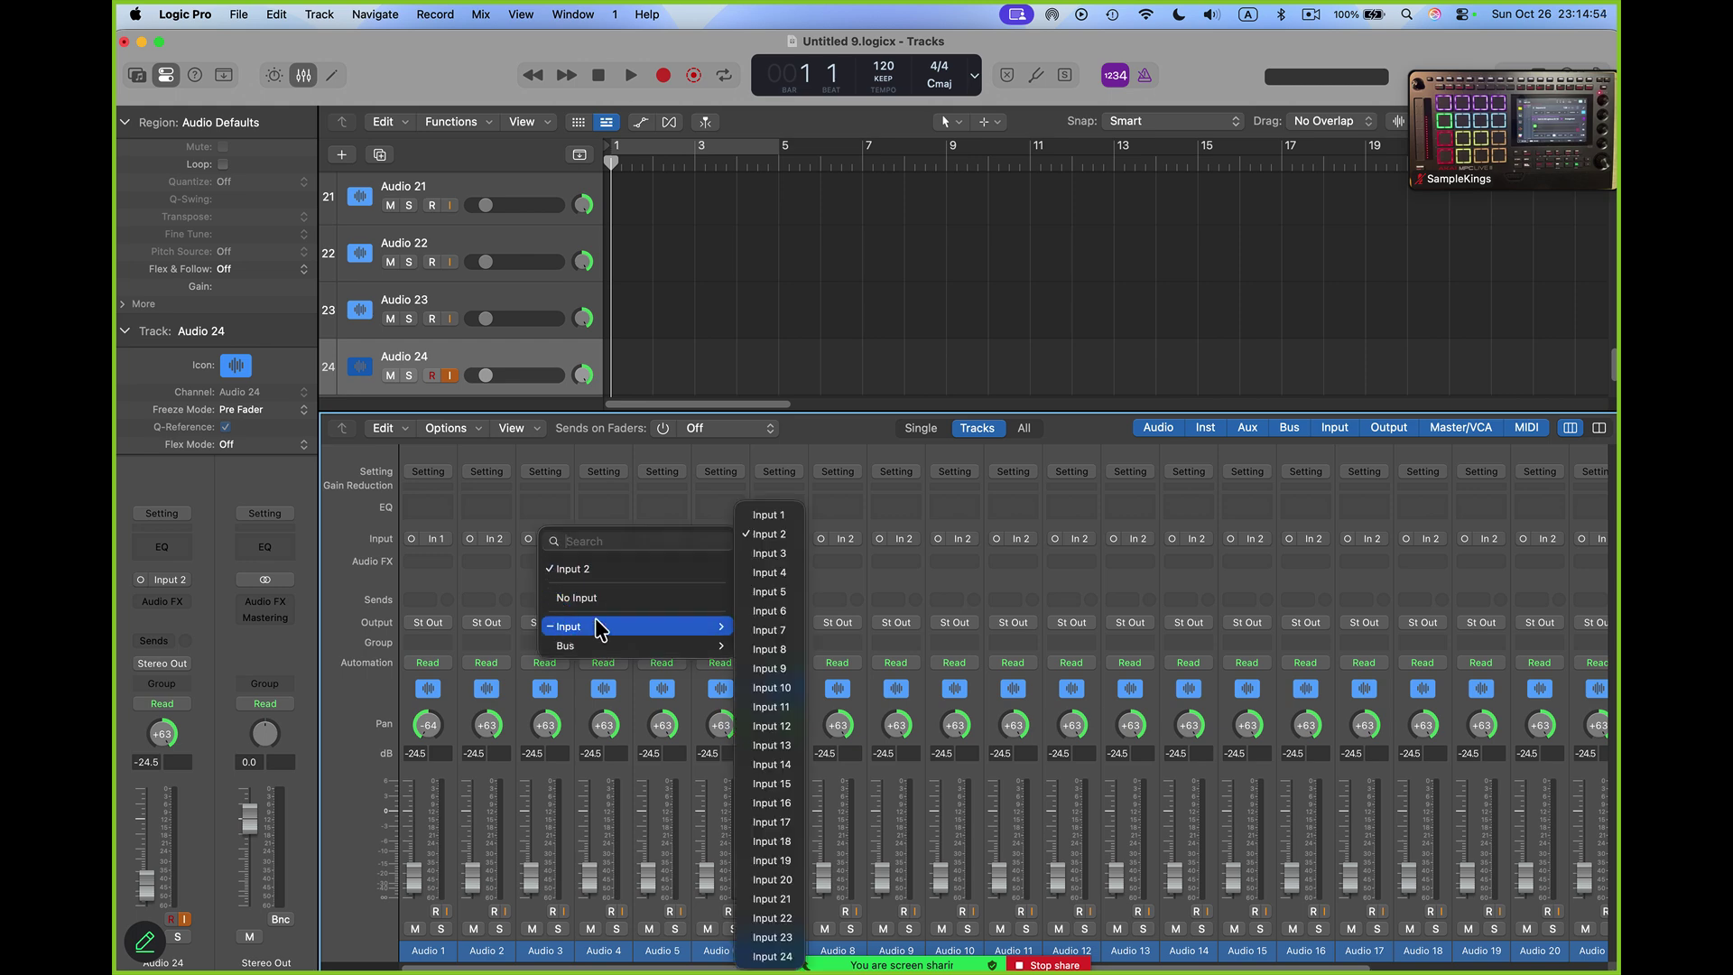
click(769, 553)
click(617, 544)
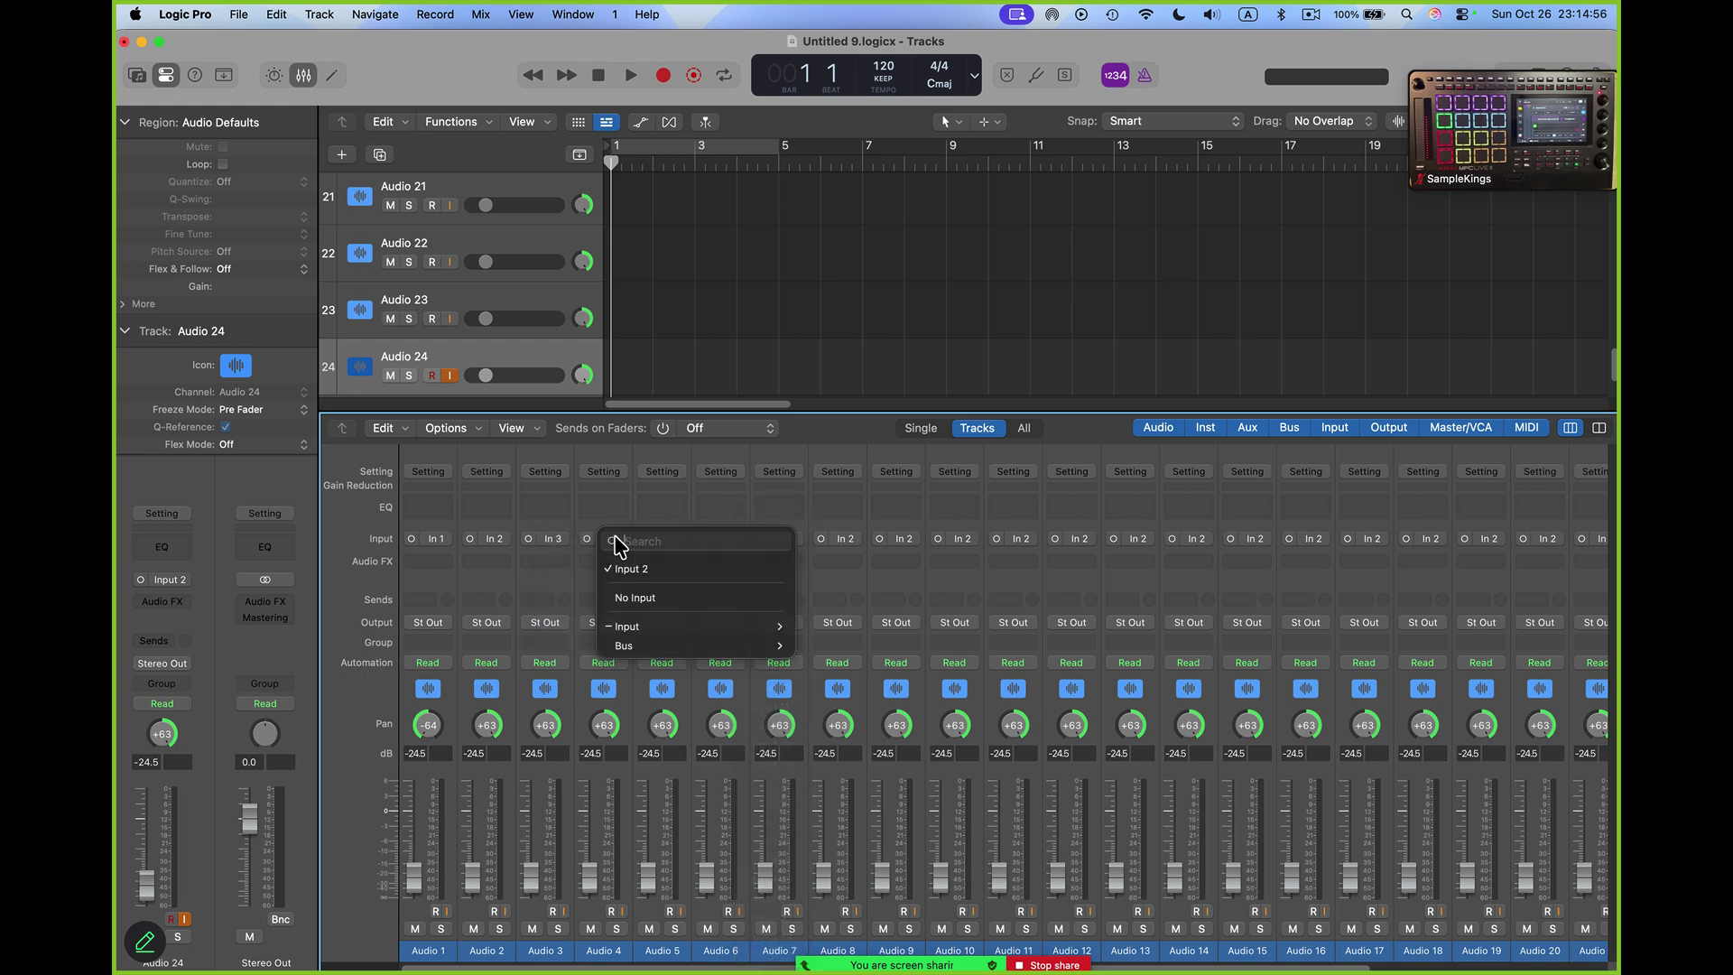
mouse_move(627, 631)
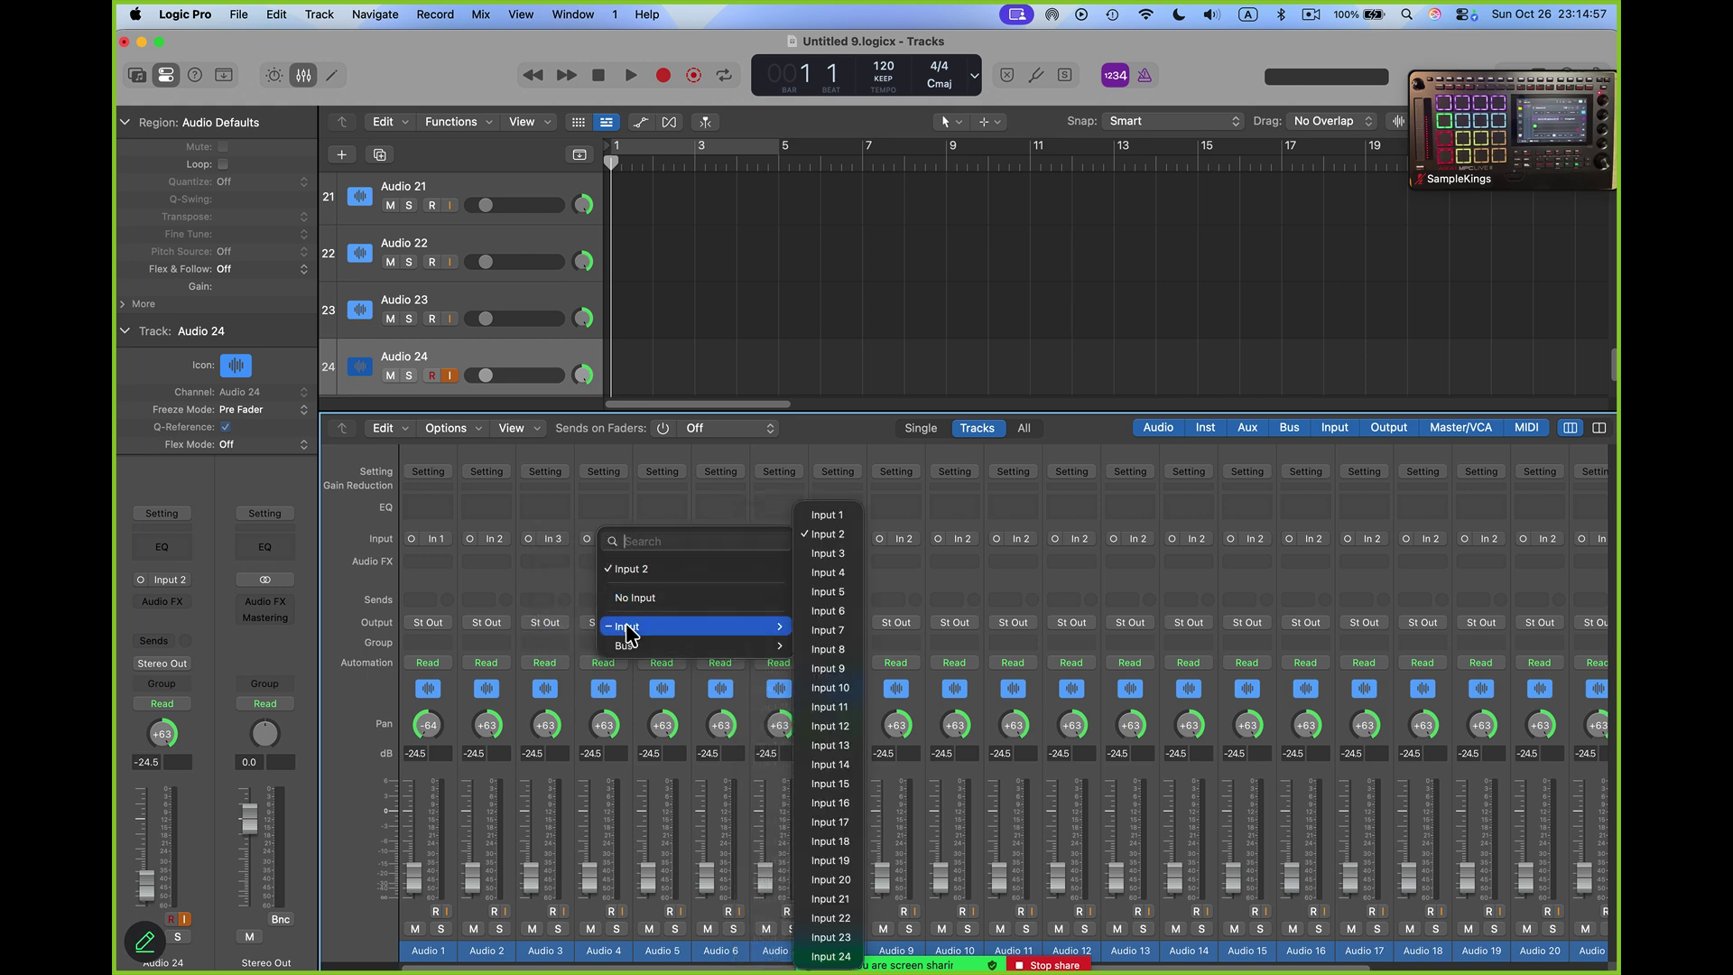
click(845, 574)
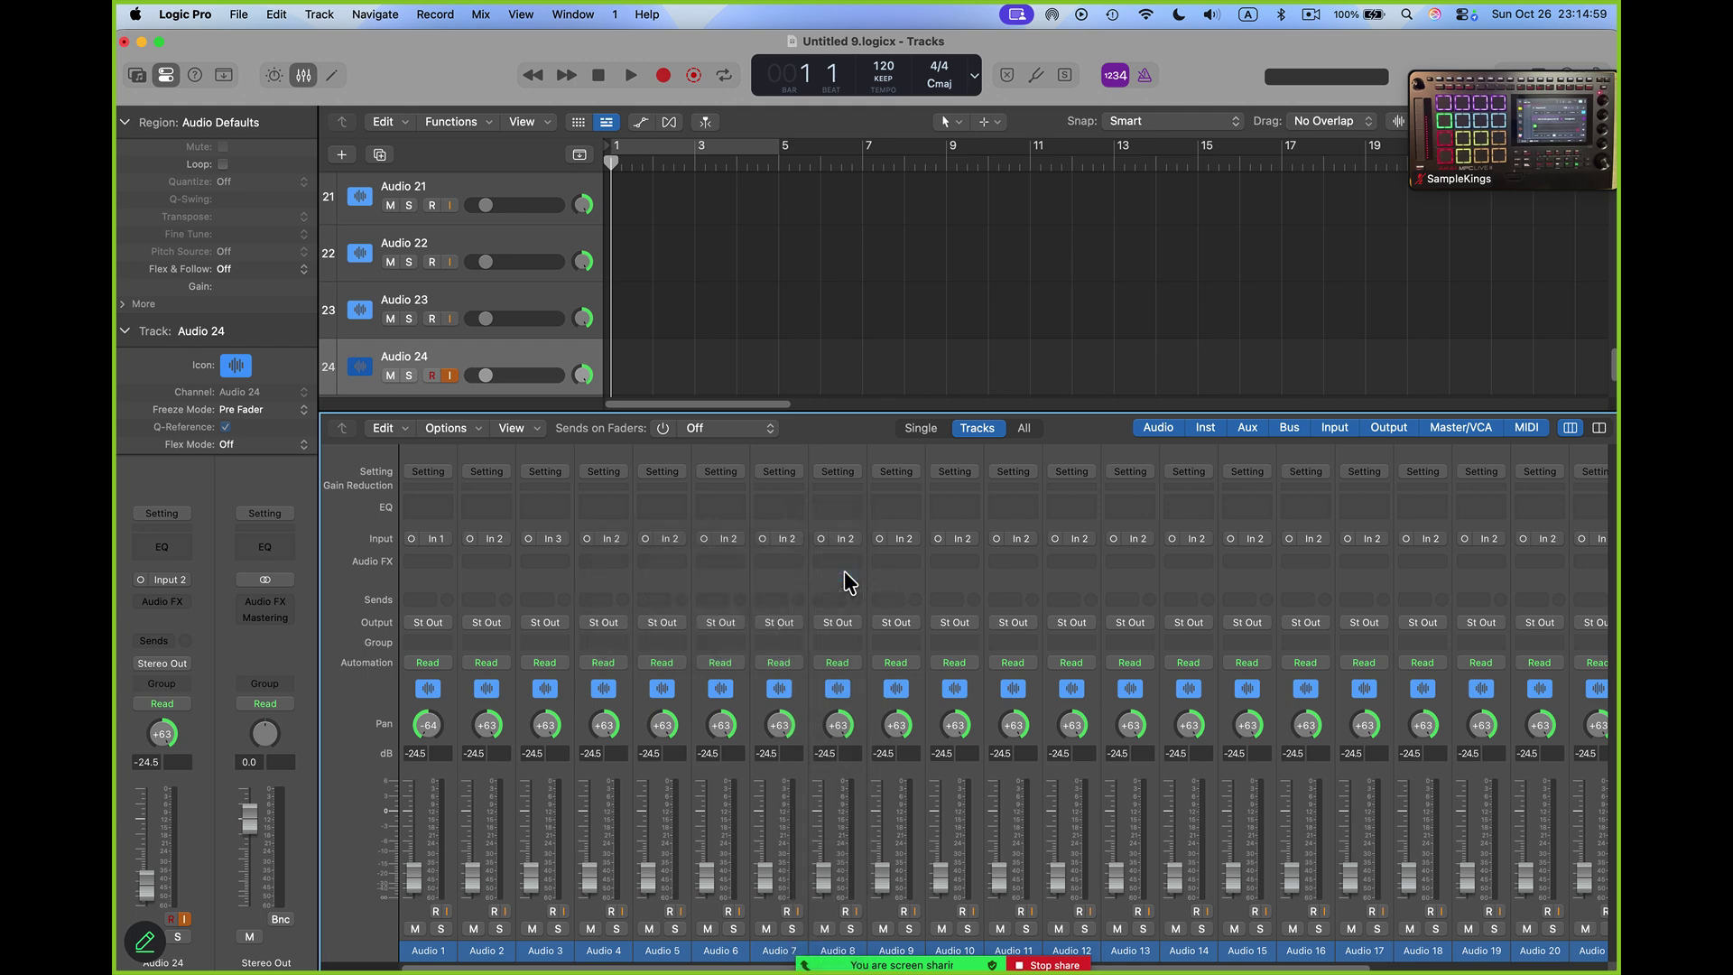
Assign Inputs 5, 6, 7 and 8 to Audio 5 through Audio 8.
click(659, 538)
mouse_move(677, 626)
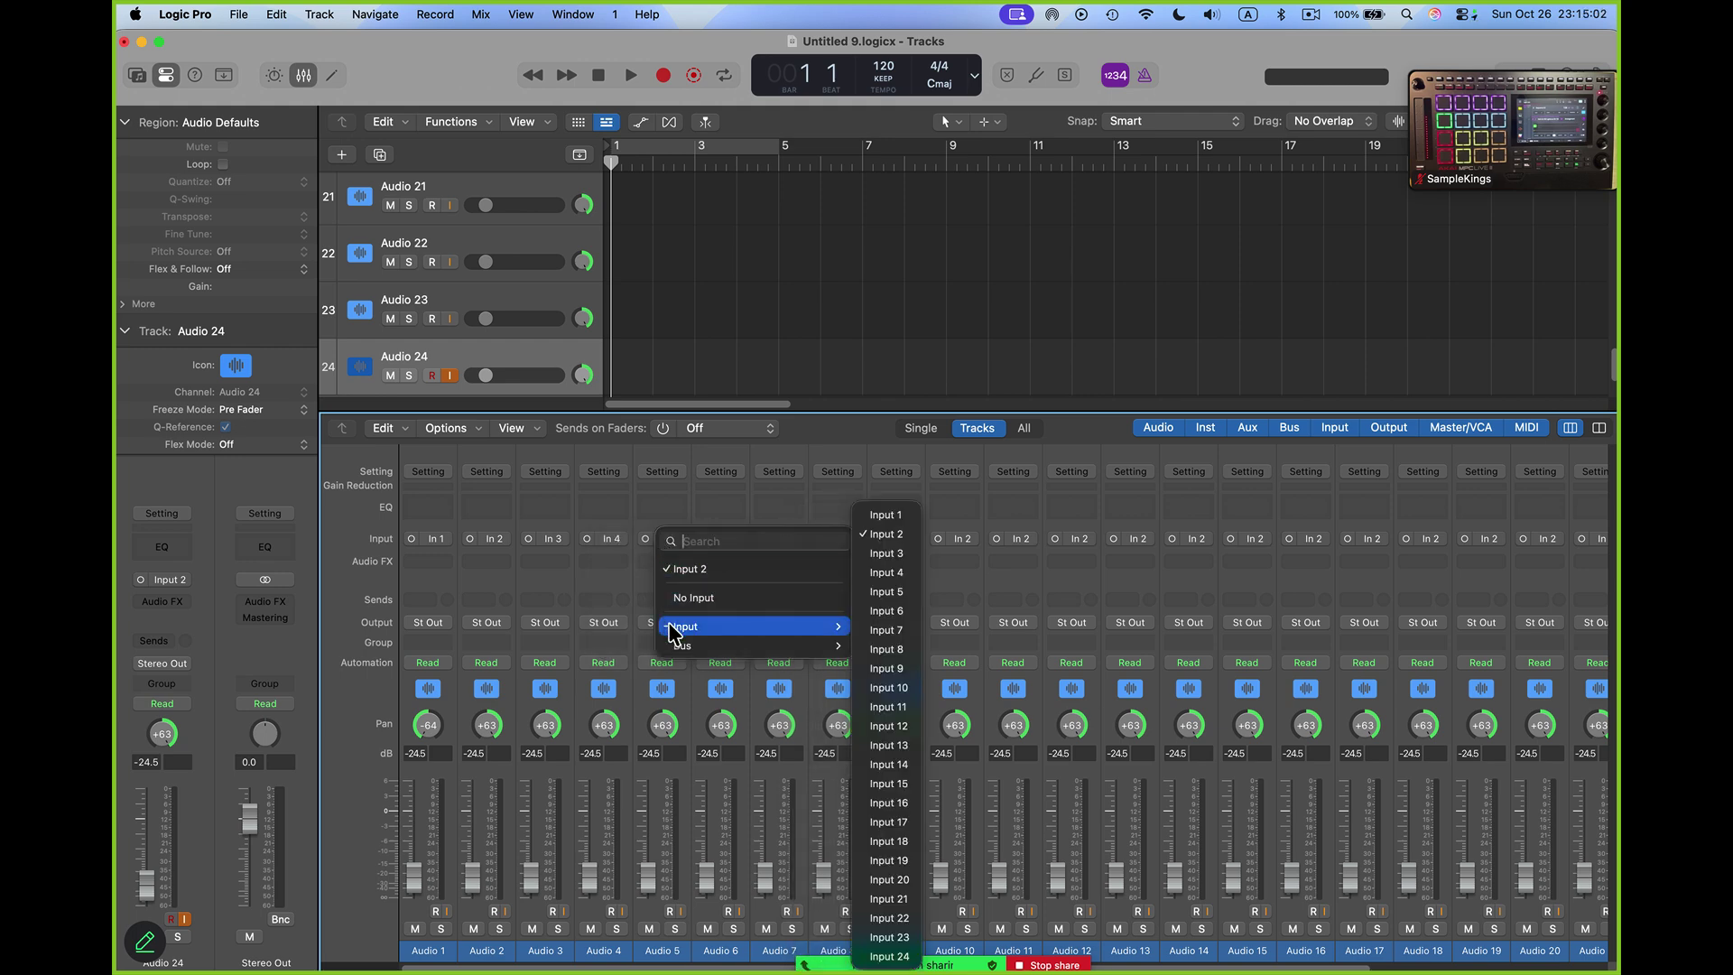
click(875, 590)
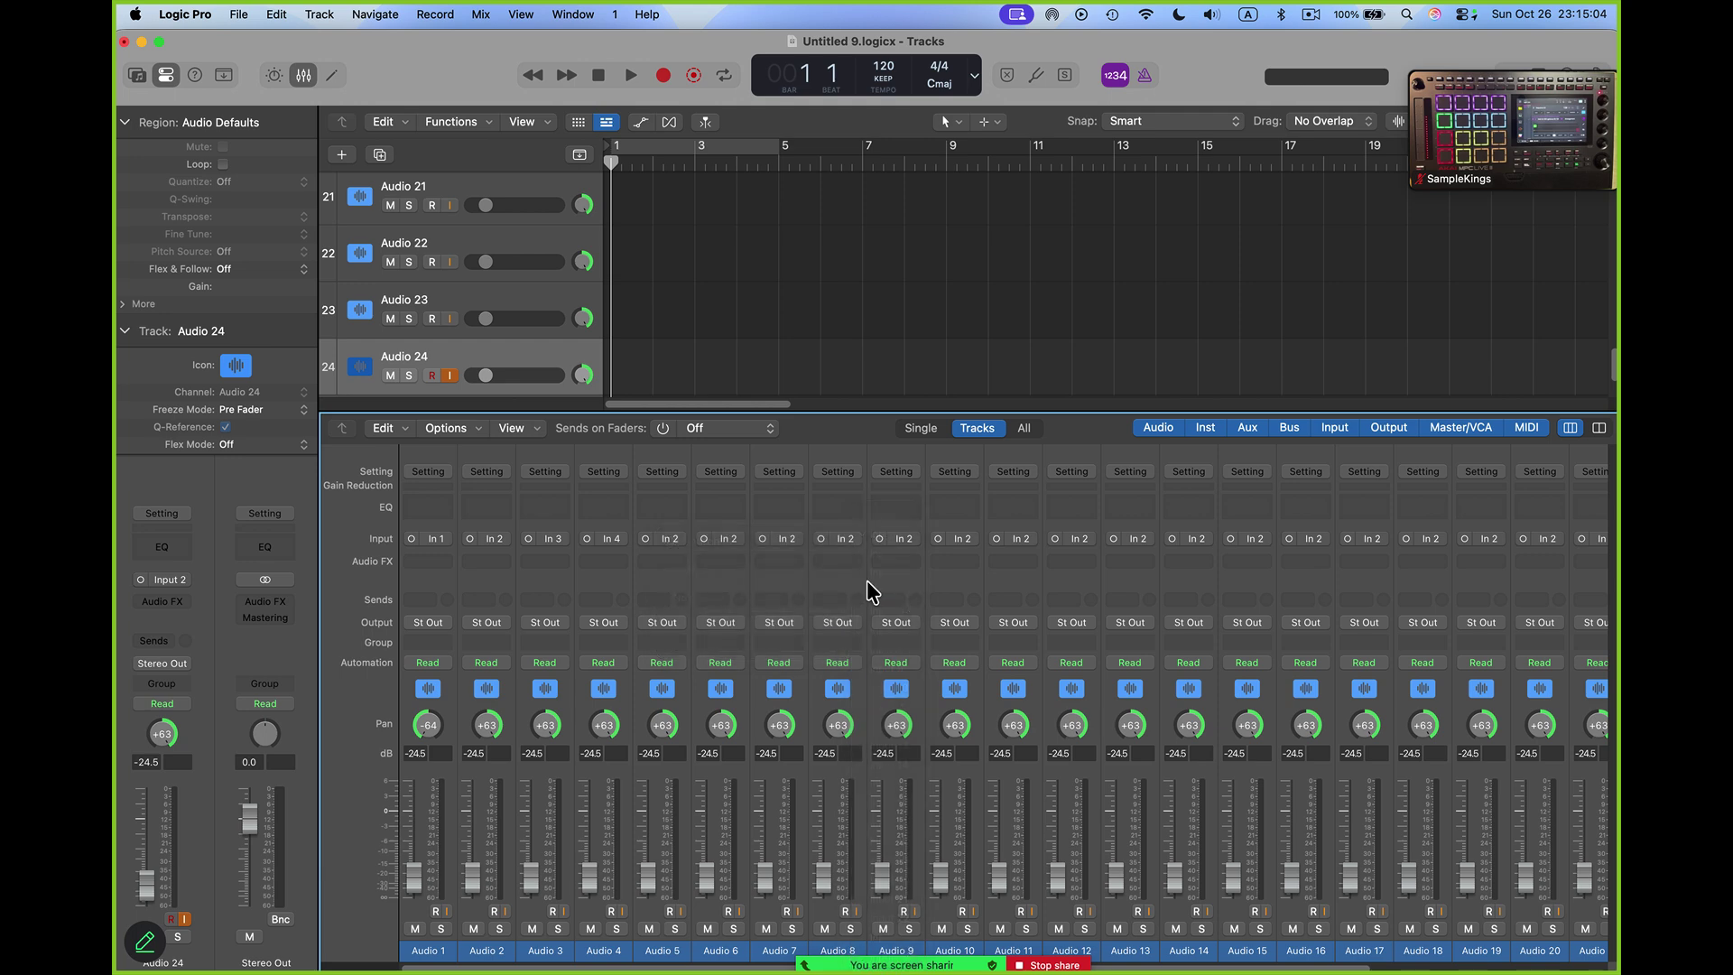
click(729, 540)
mouse_move(734, 626)
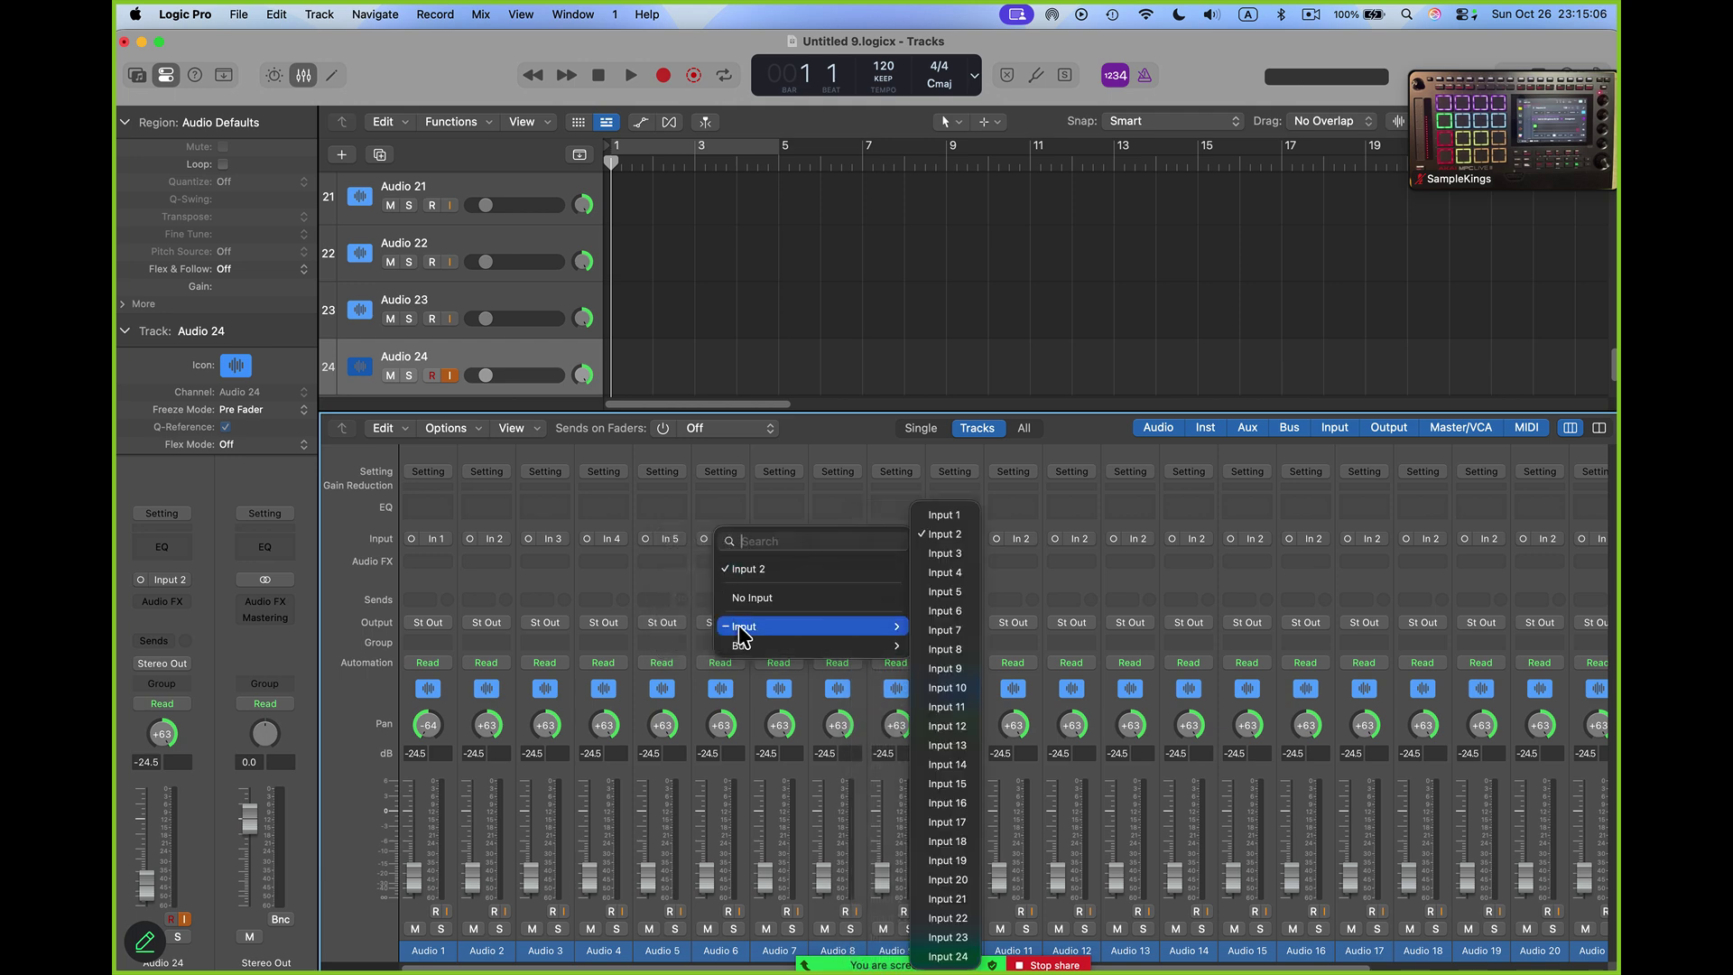
click(950, 611)
click(781, 540)
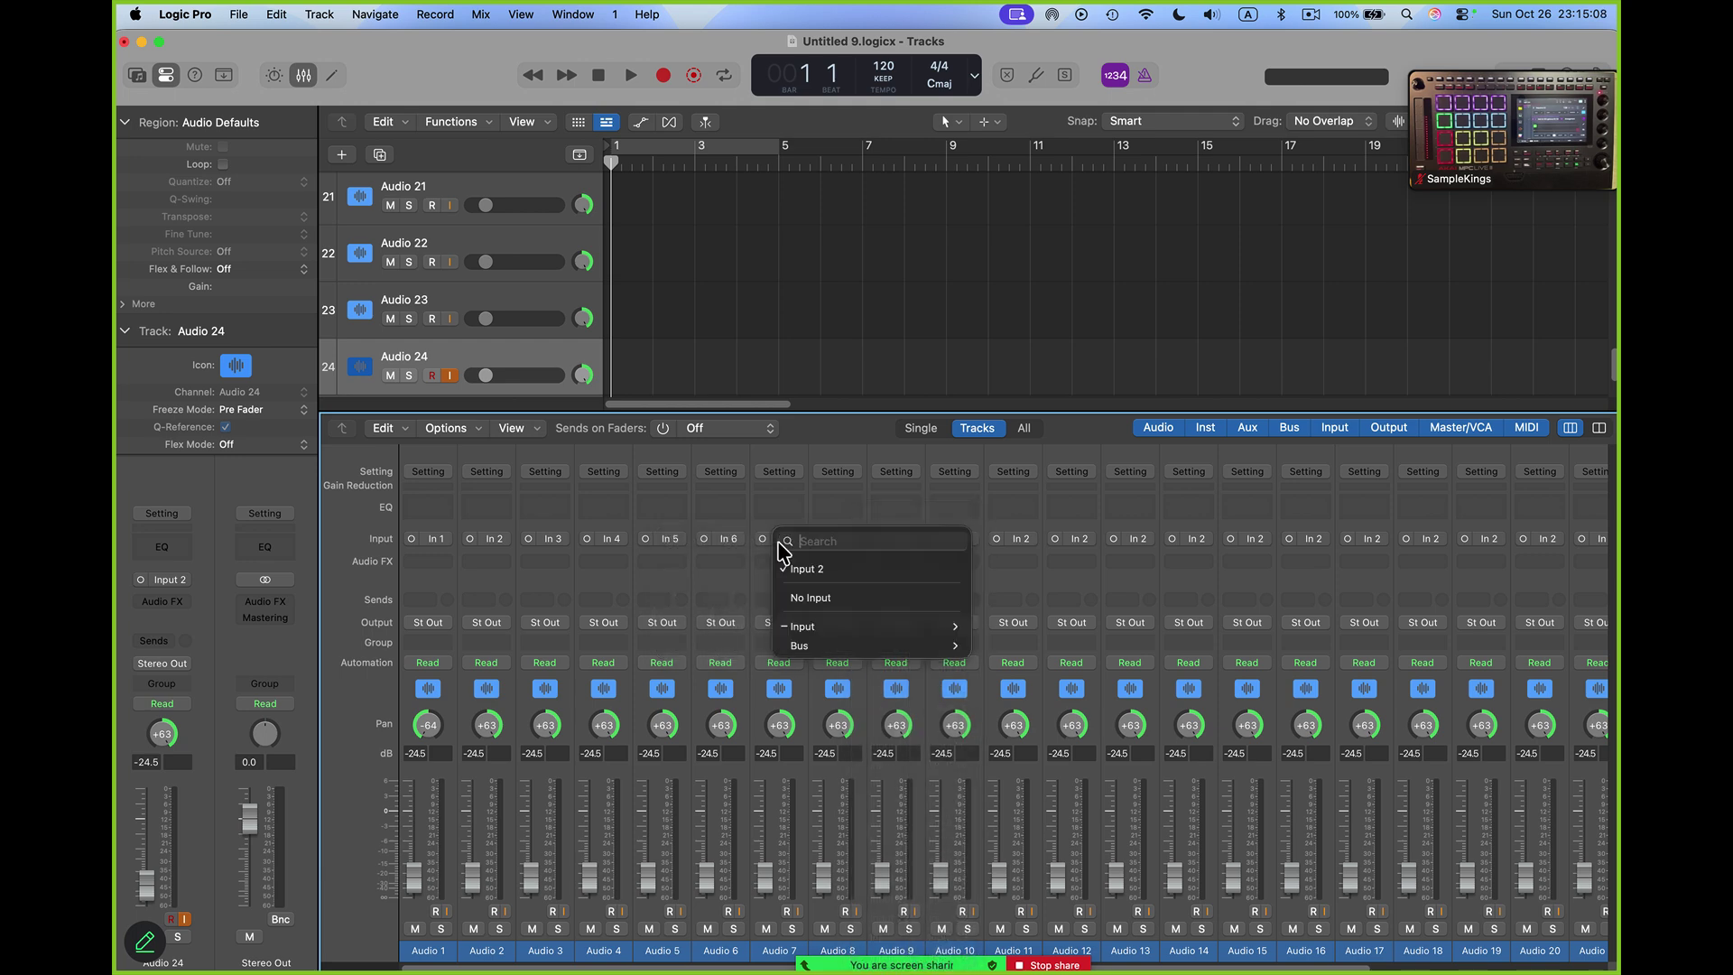
mouse_move(798, 626)
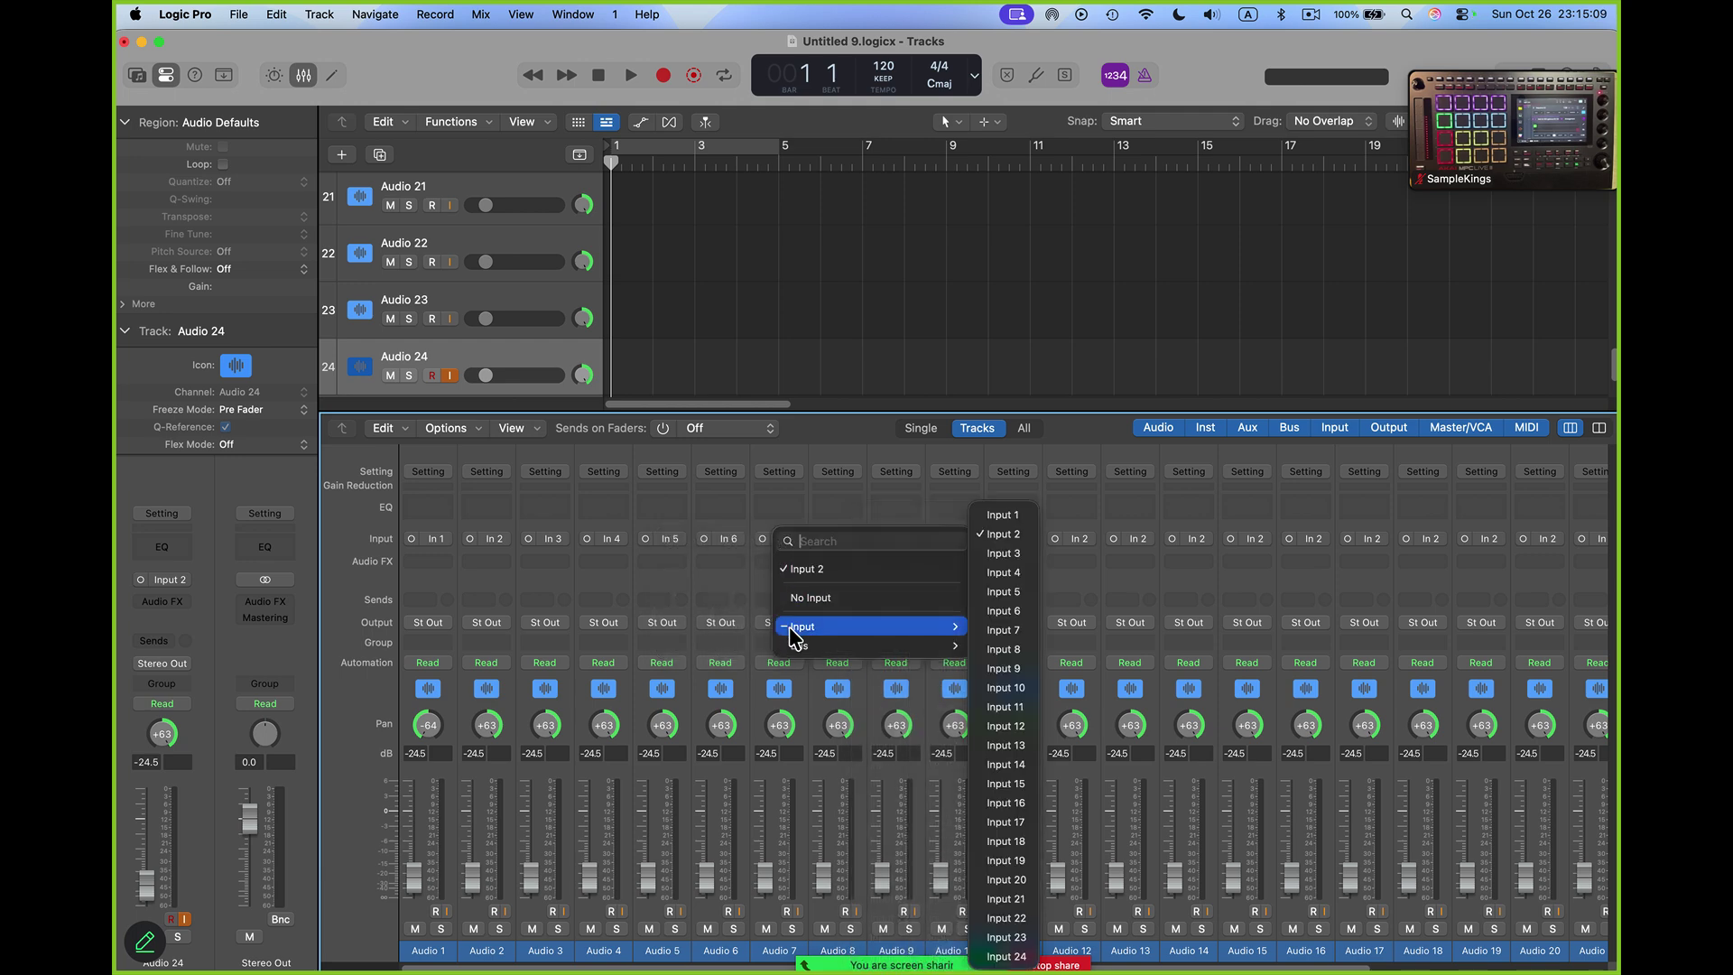
click(999, 629)
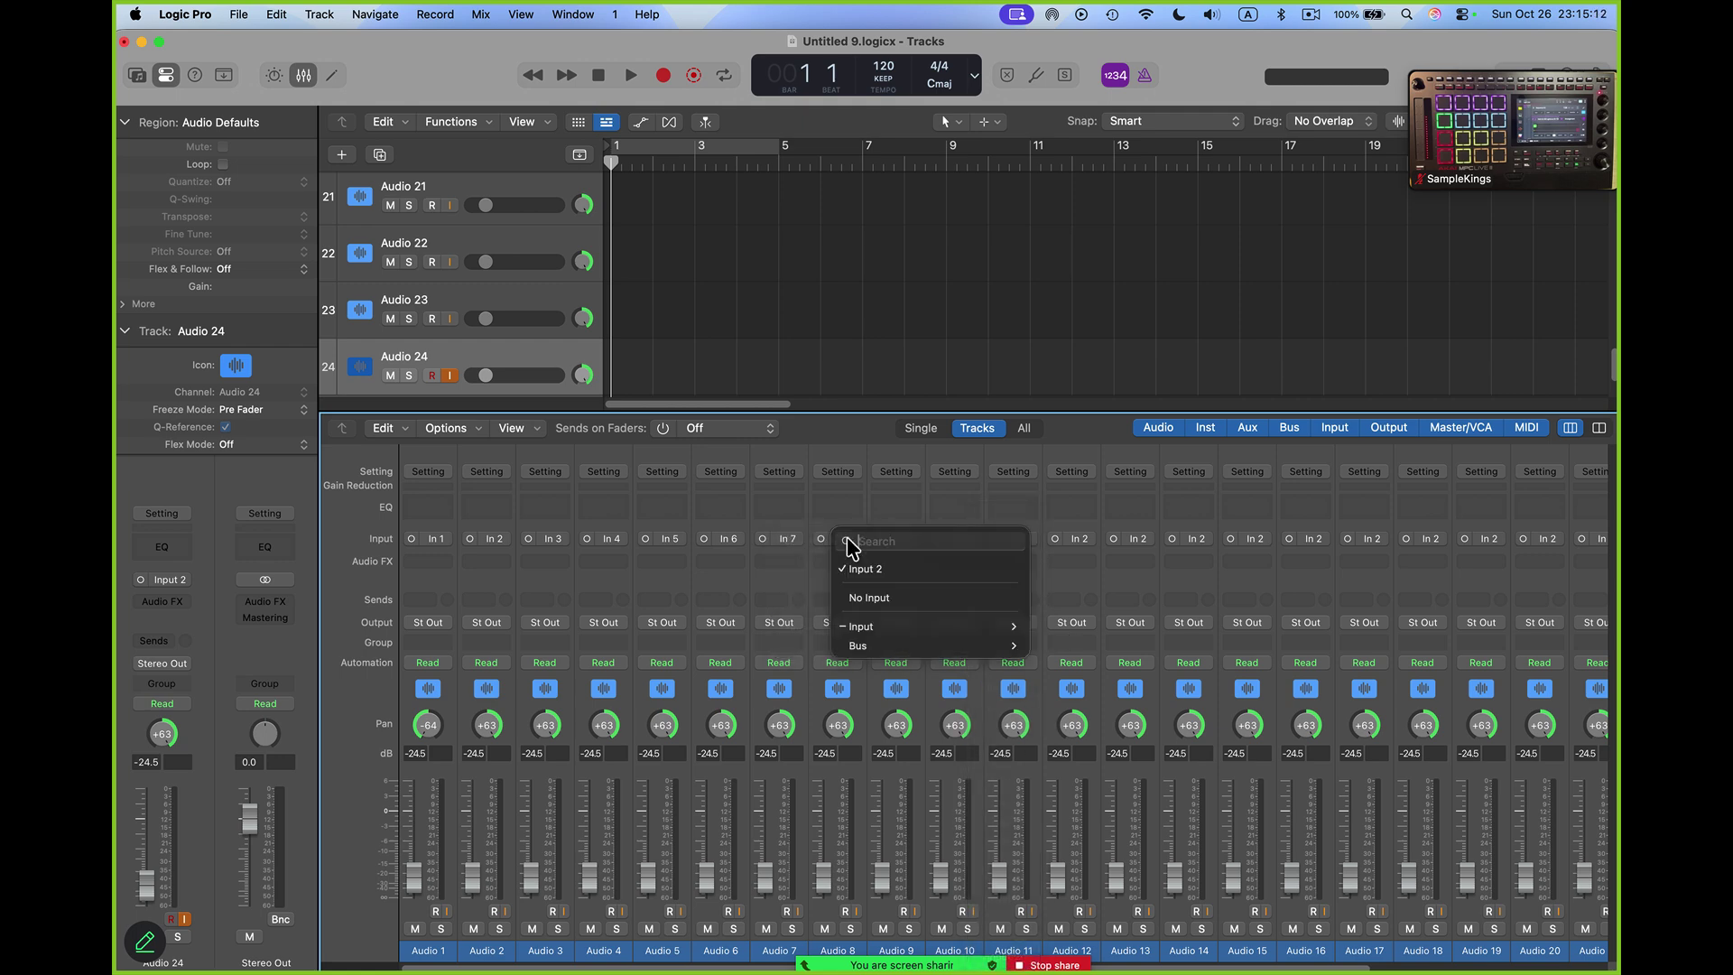
mouse_move(921, 626)
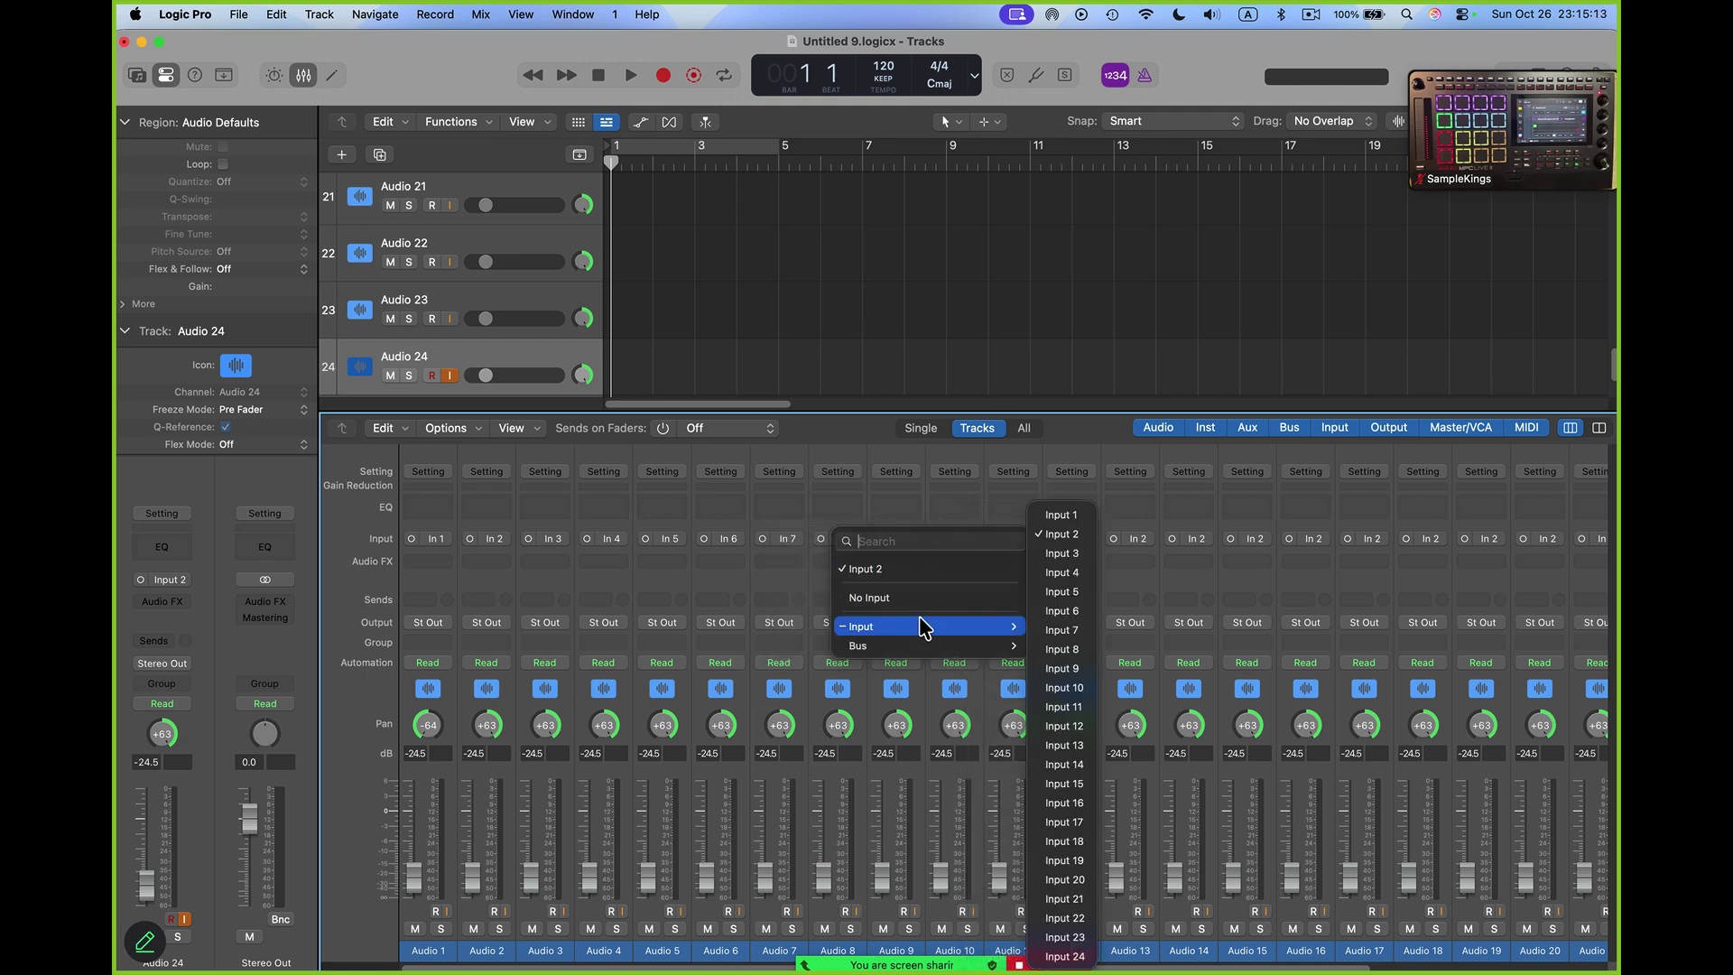
click(1063, 649)
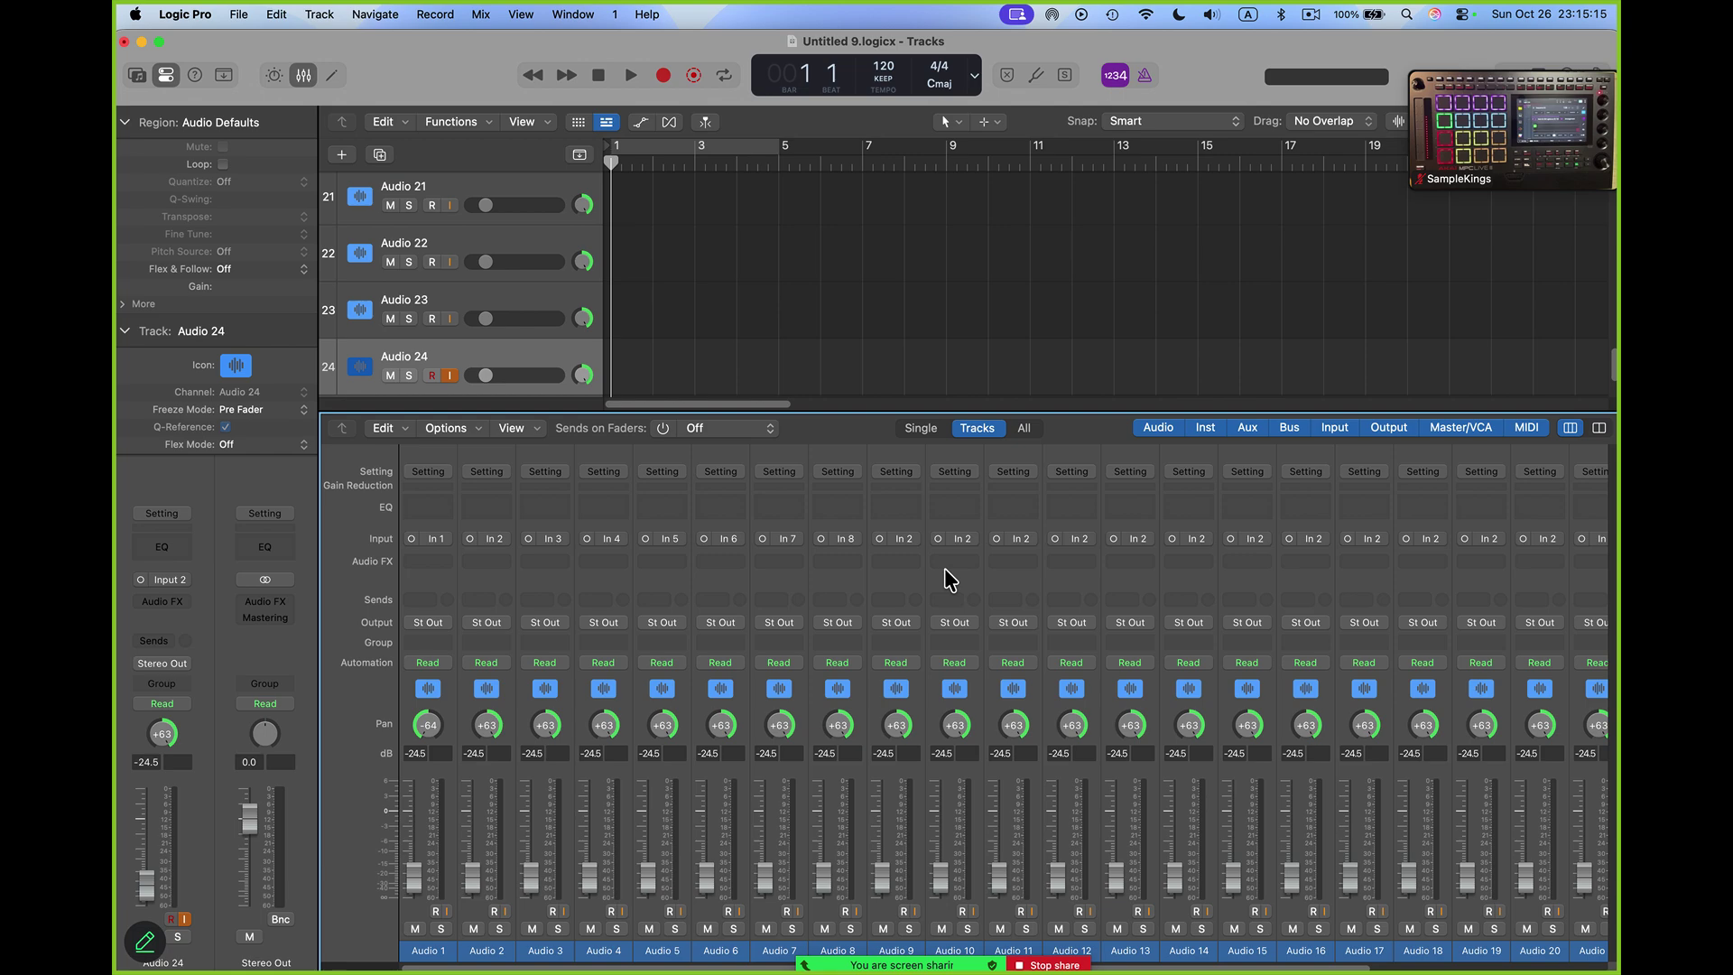
Assign Input 23 to Audio 23 and Input 24 to Audio 24.
click(900, 539)
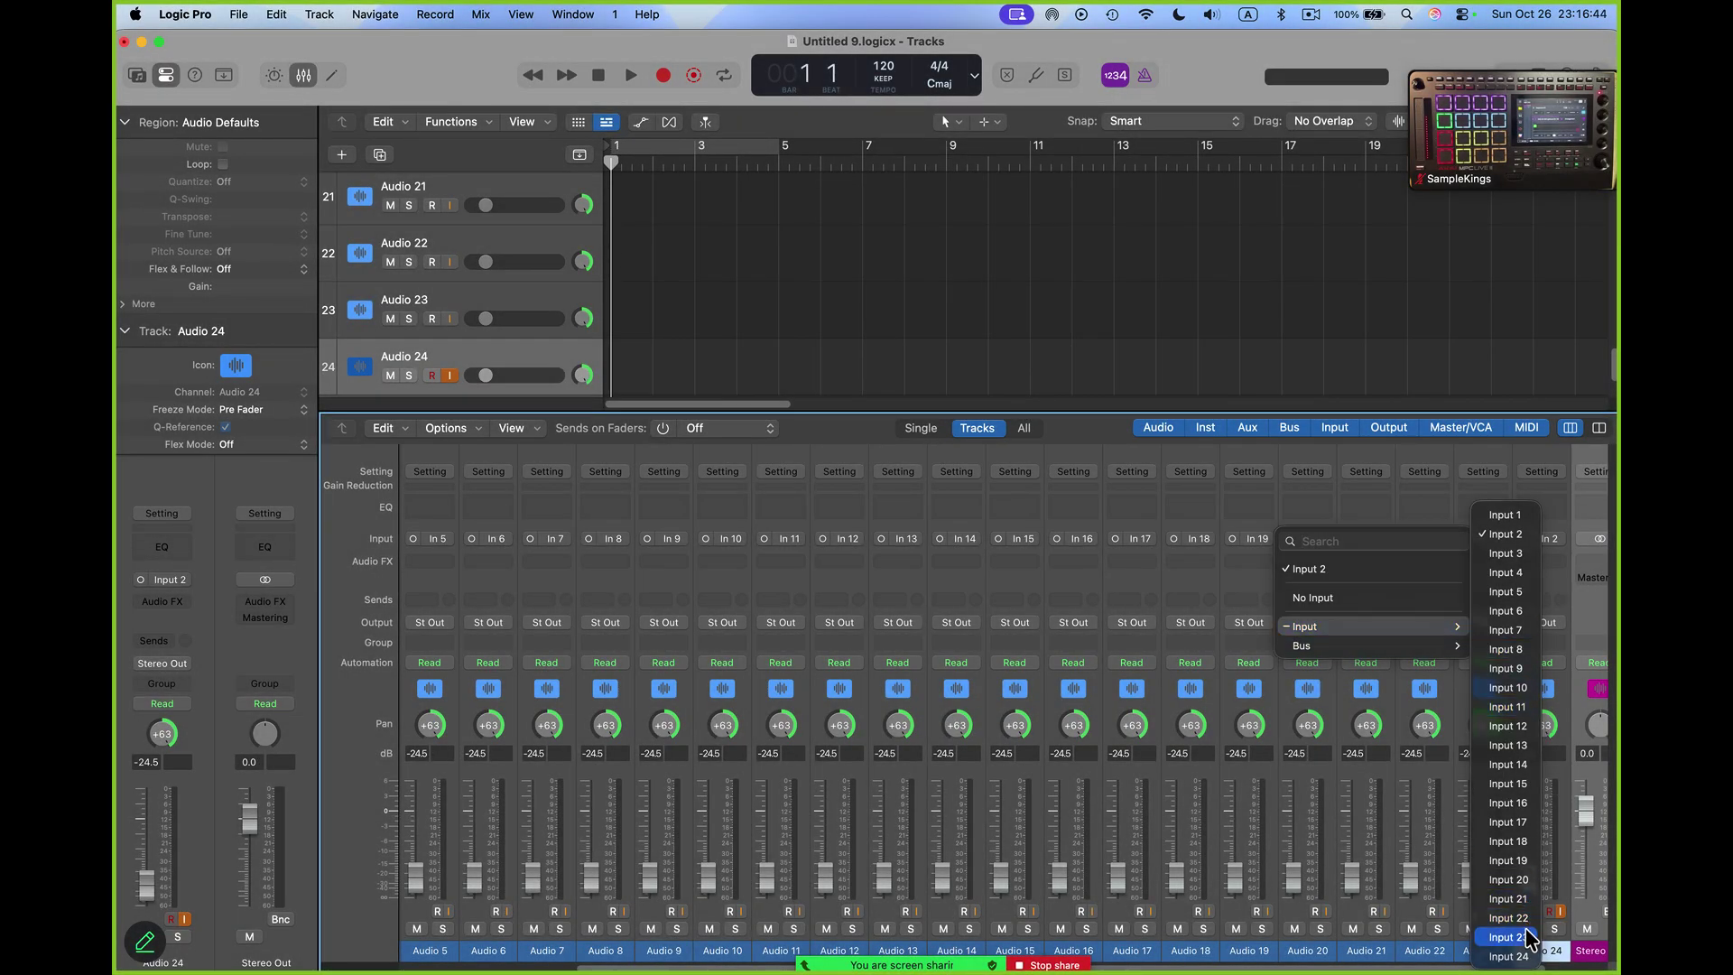
click(1507, 937)
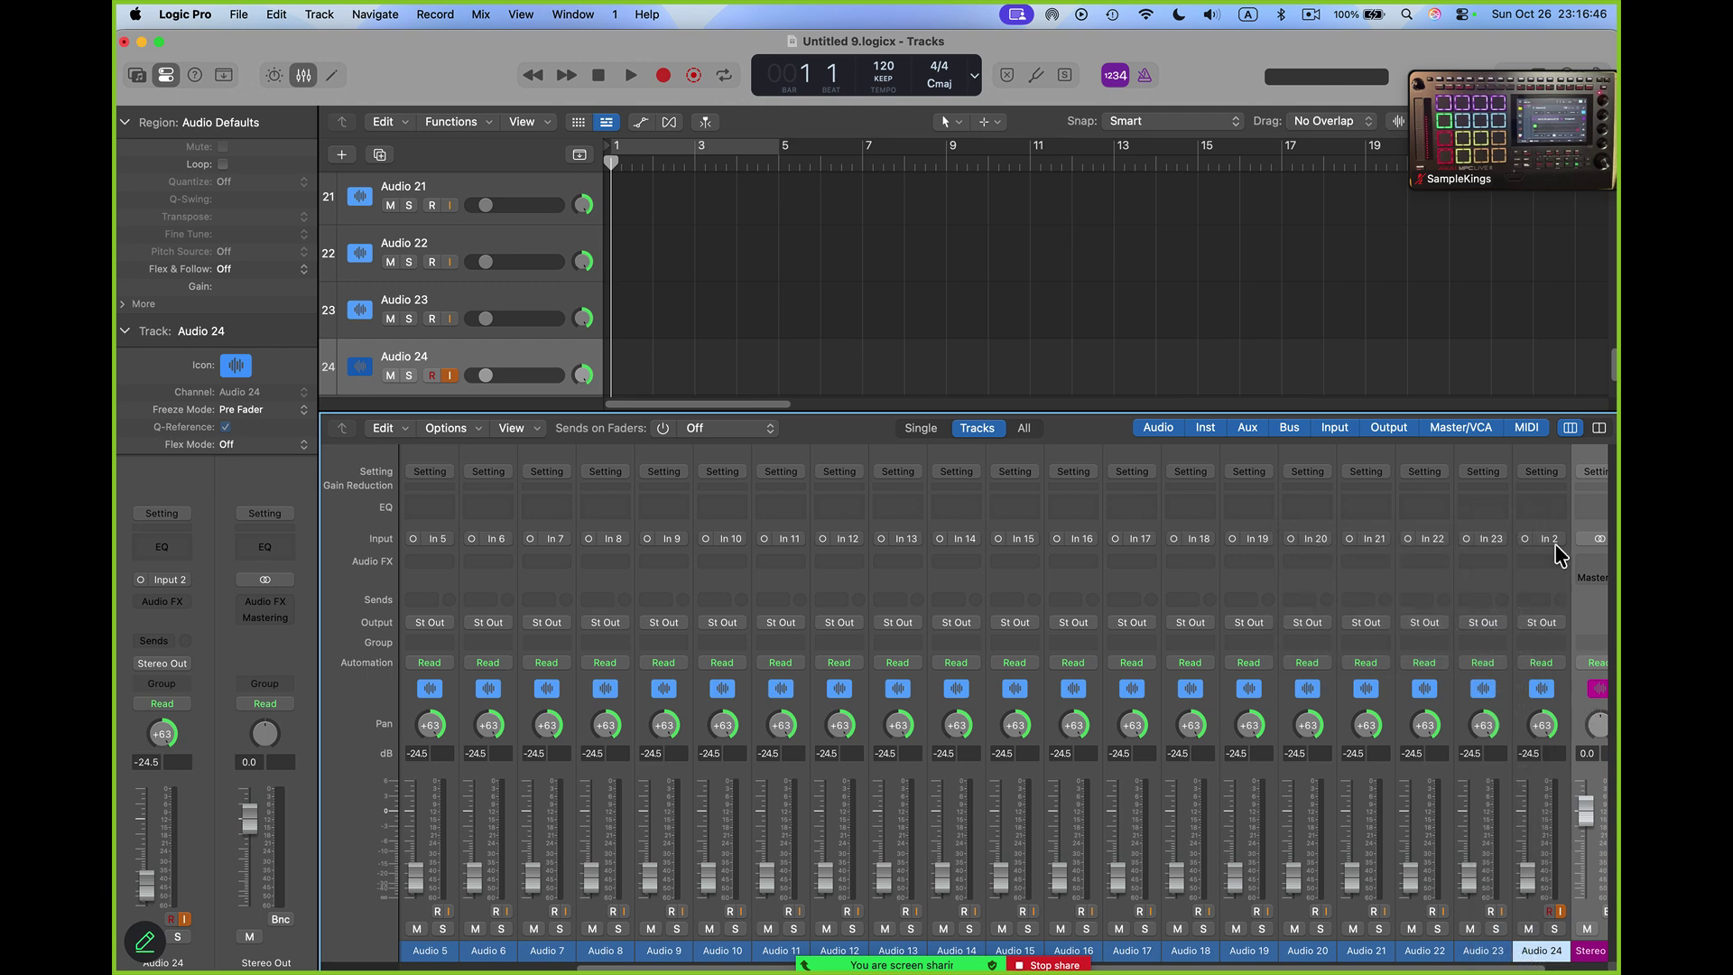
click(1546, 539)
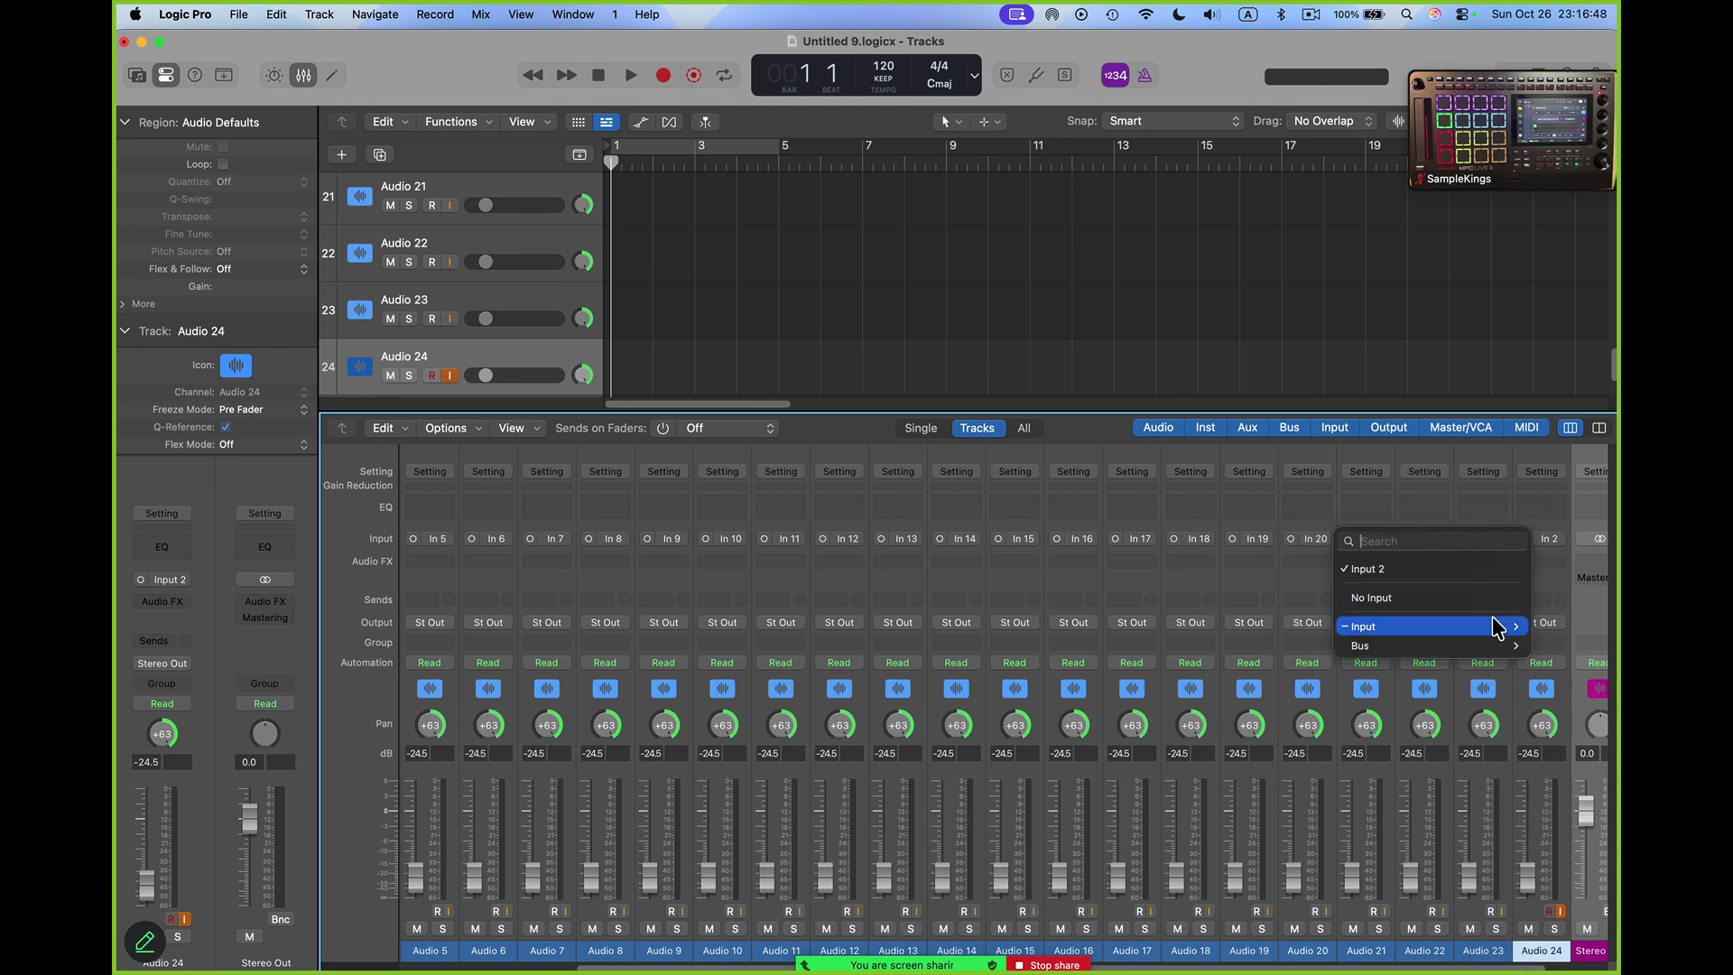
mouse_move(1503, 626)
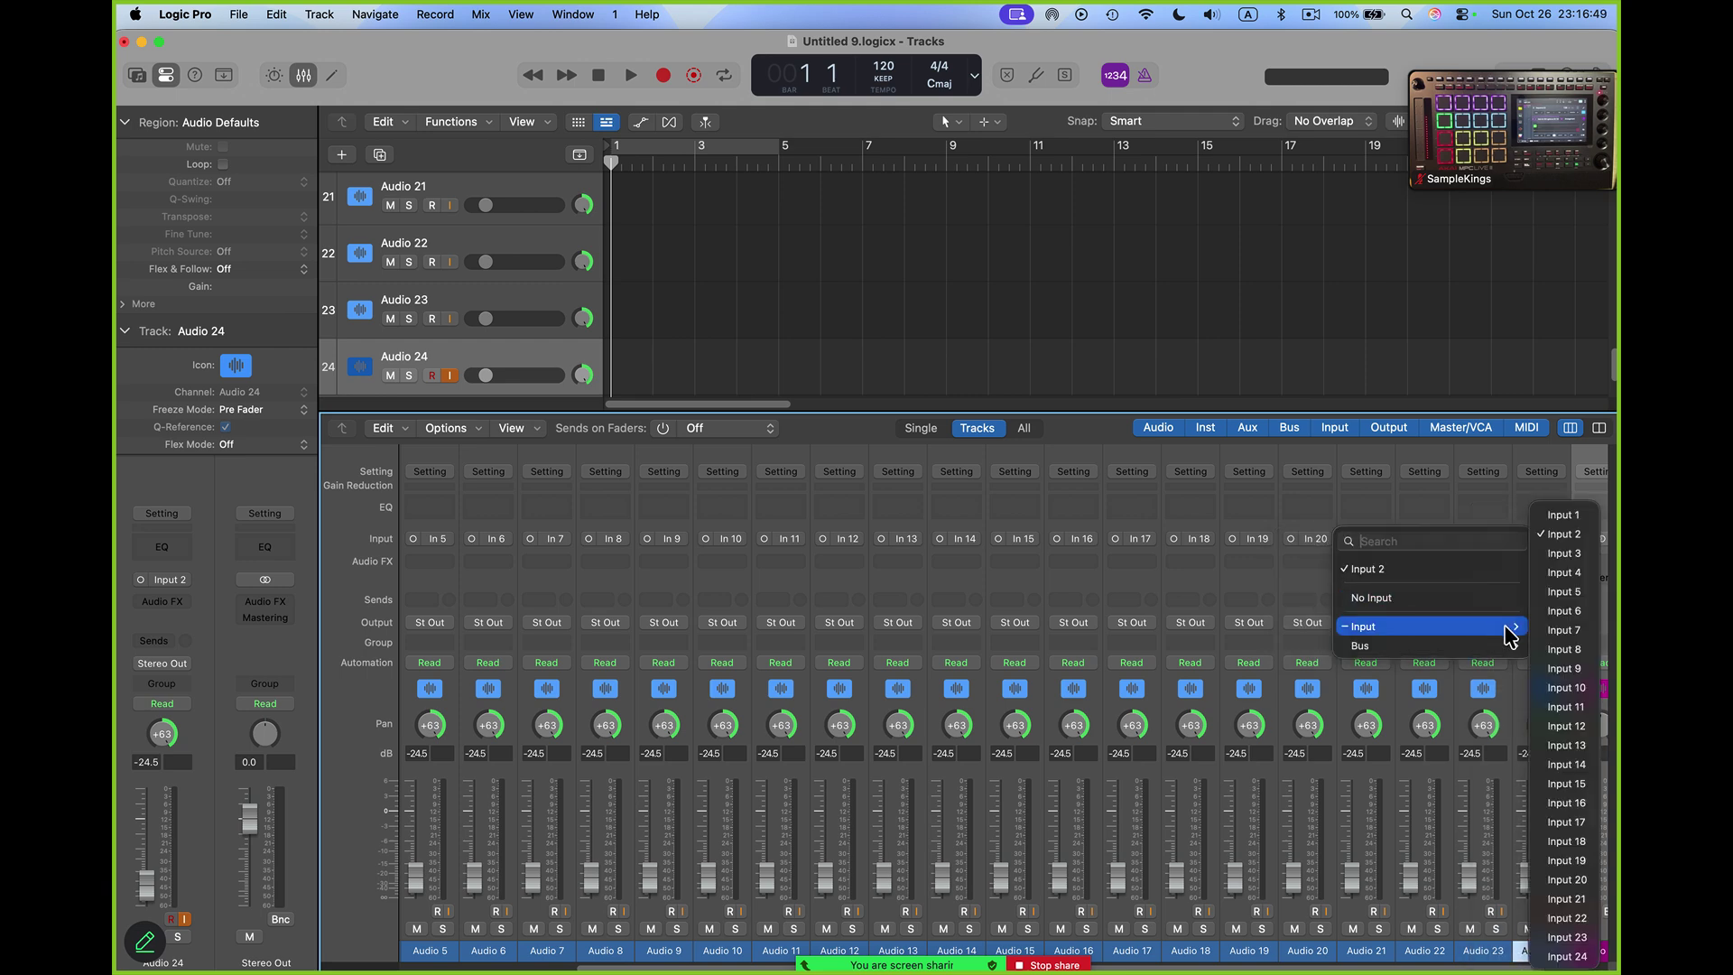
click(1589, 959)
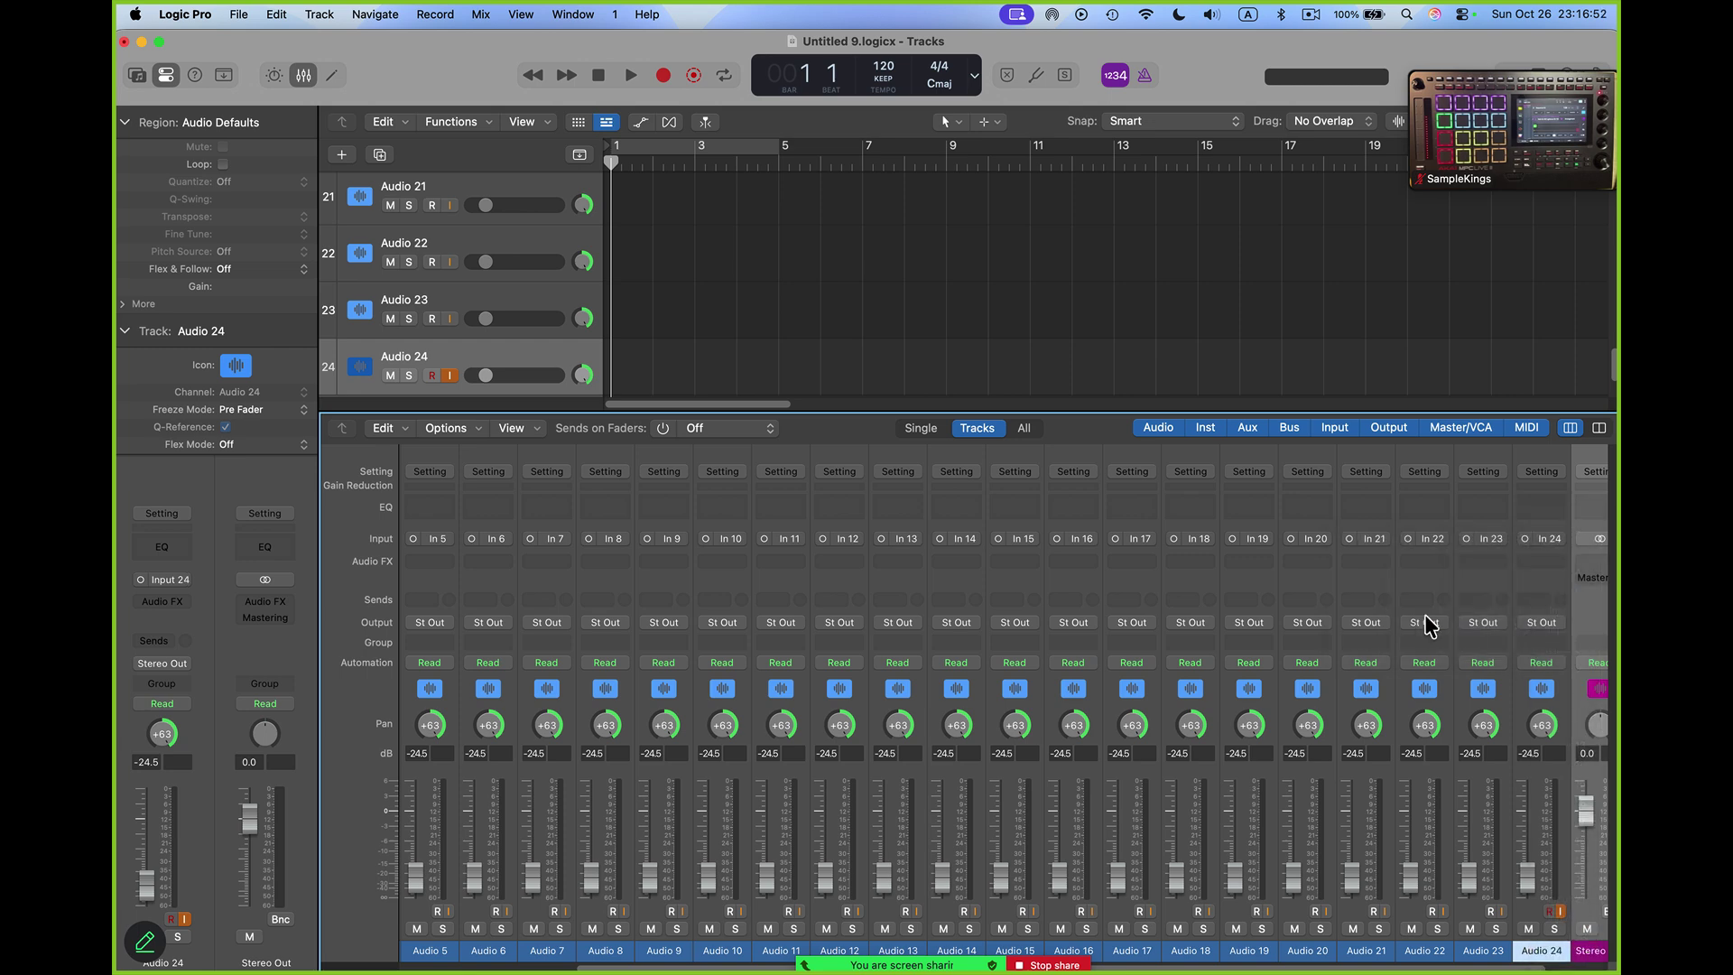
Select all audio channels starting from Audio 1 and reset their faders to 0.0 dB.
scroll(1426, 625, left, 4)
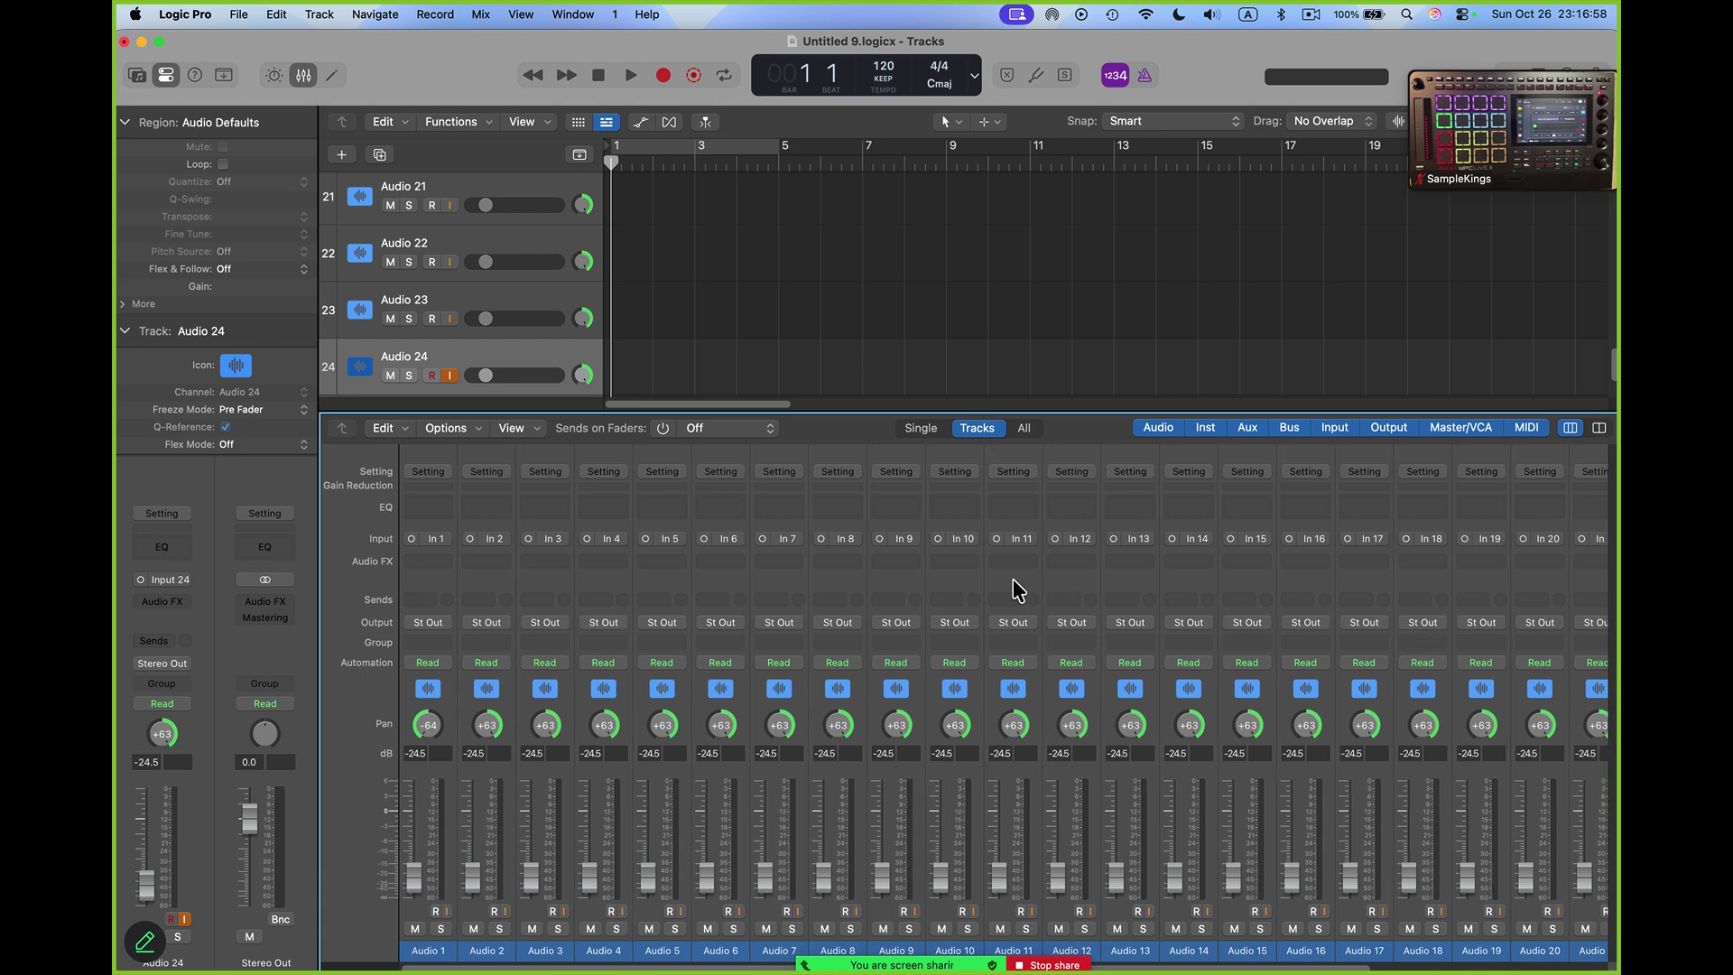
click(433, 659)
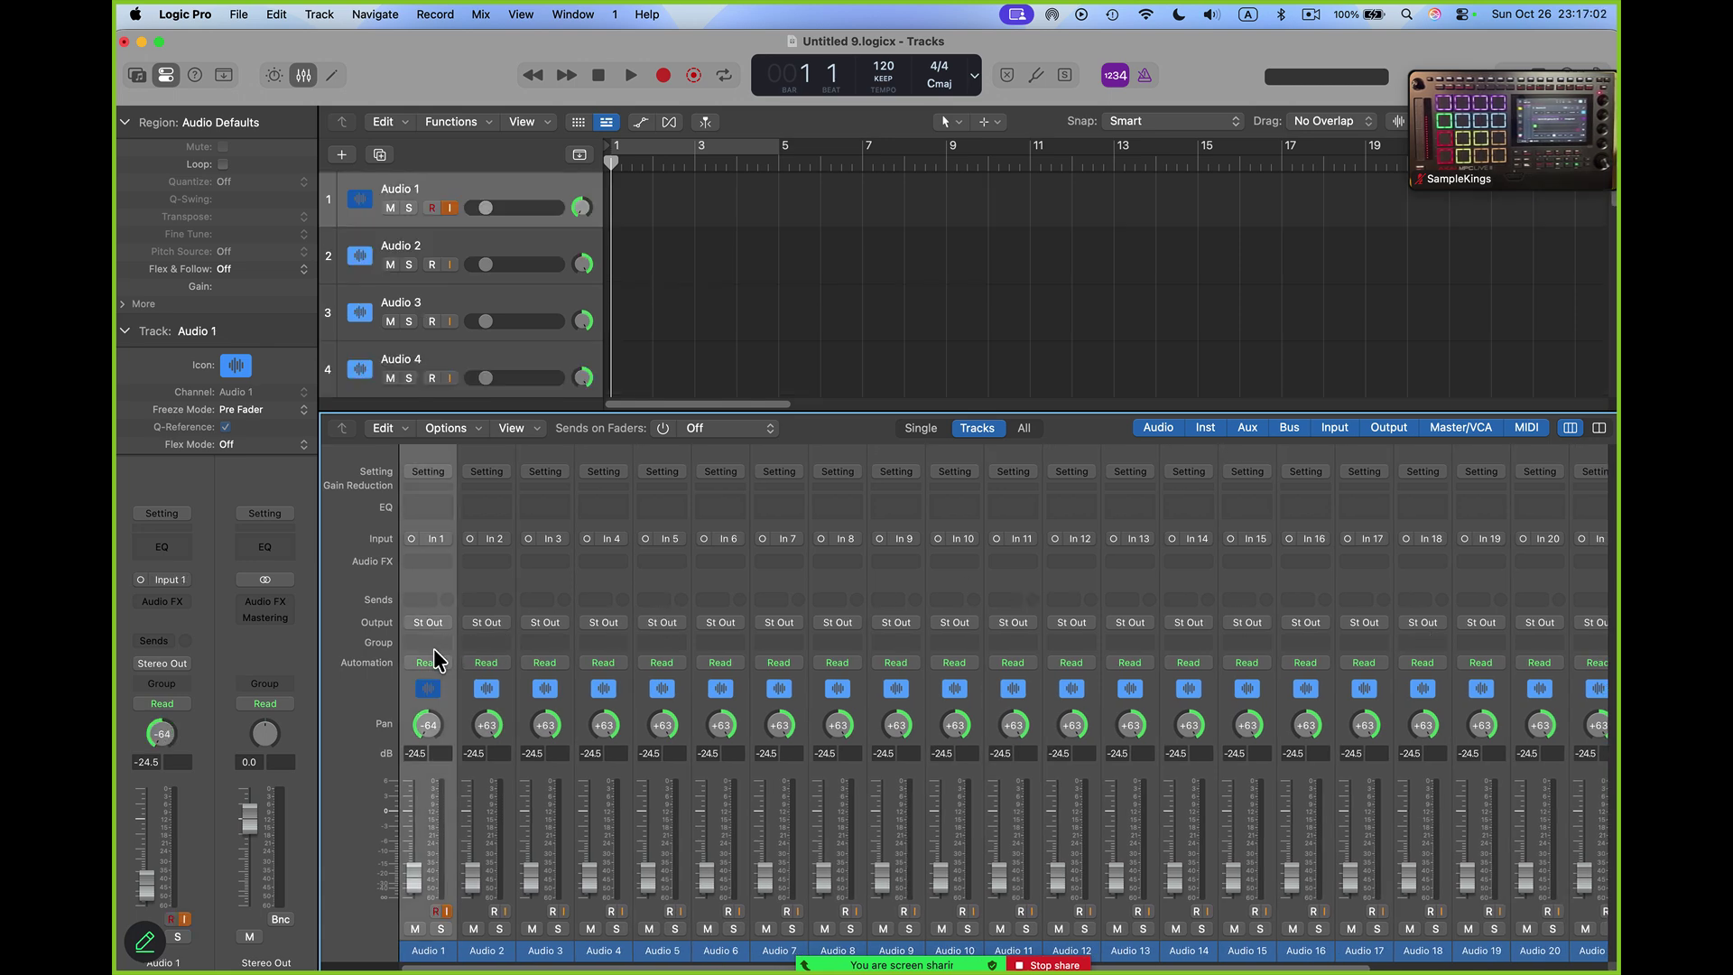
scroll(433, 648, right, 5)
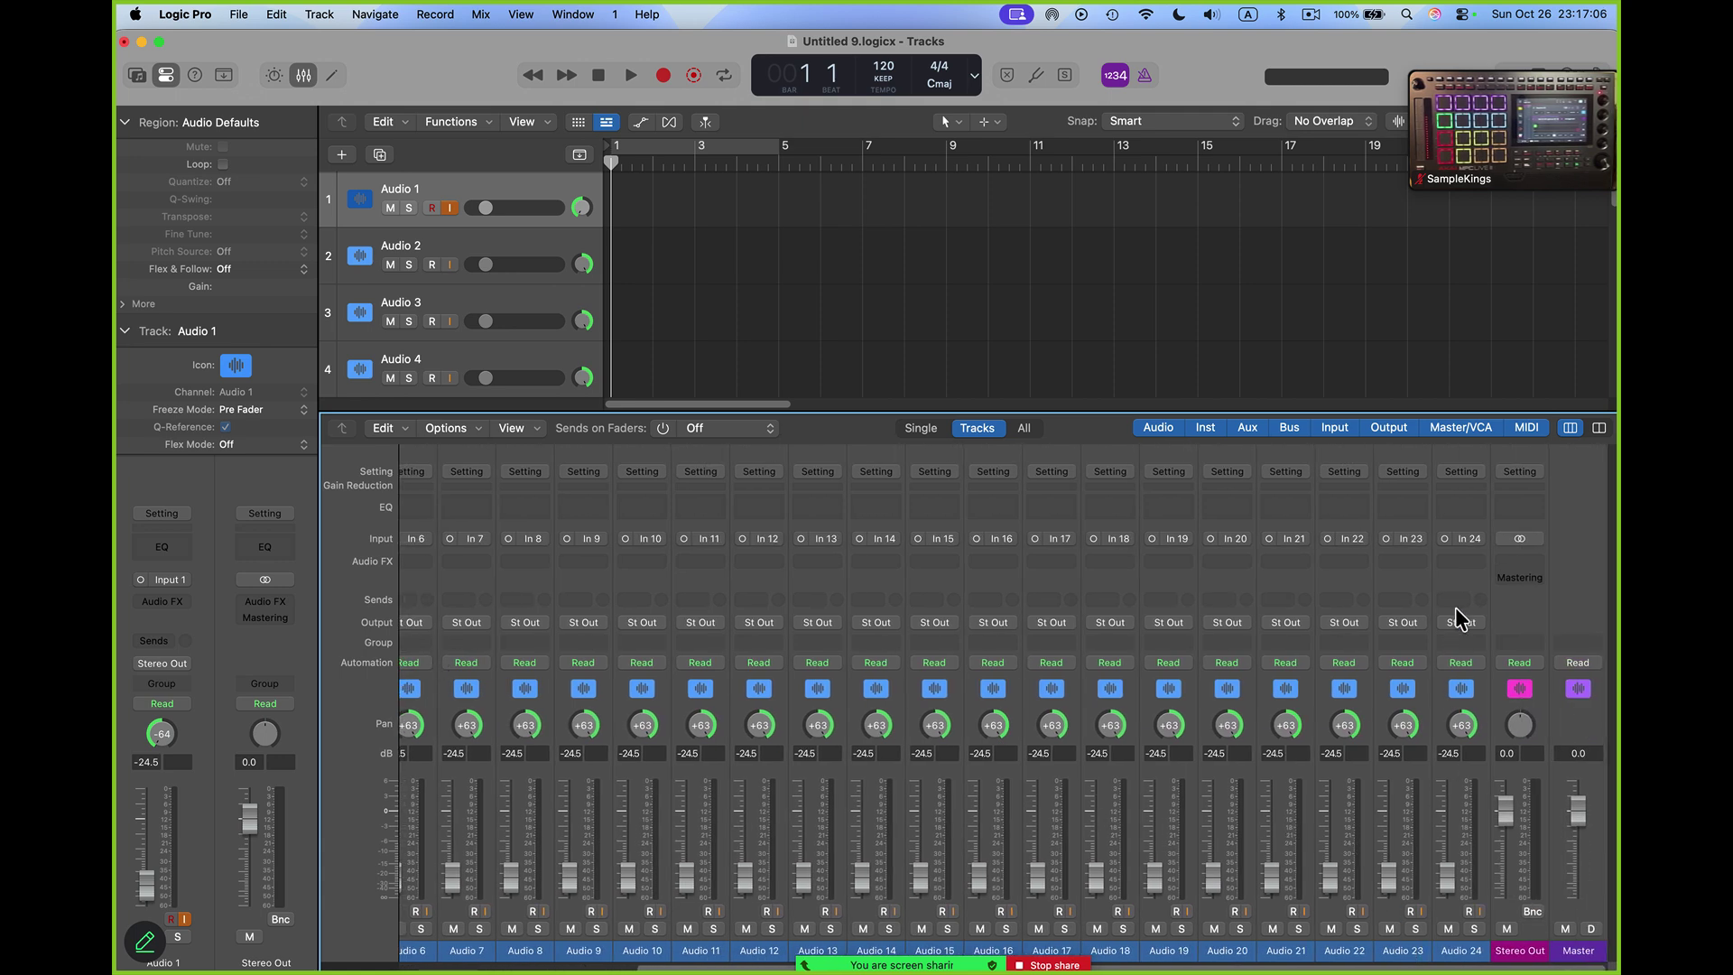
key(super+a)
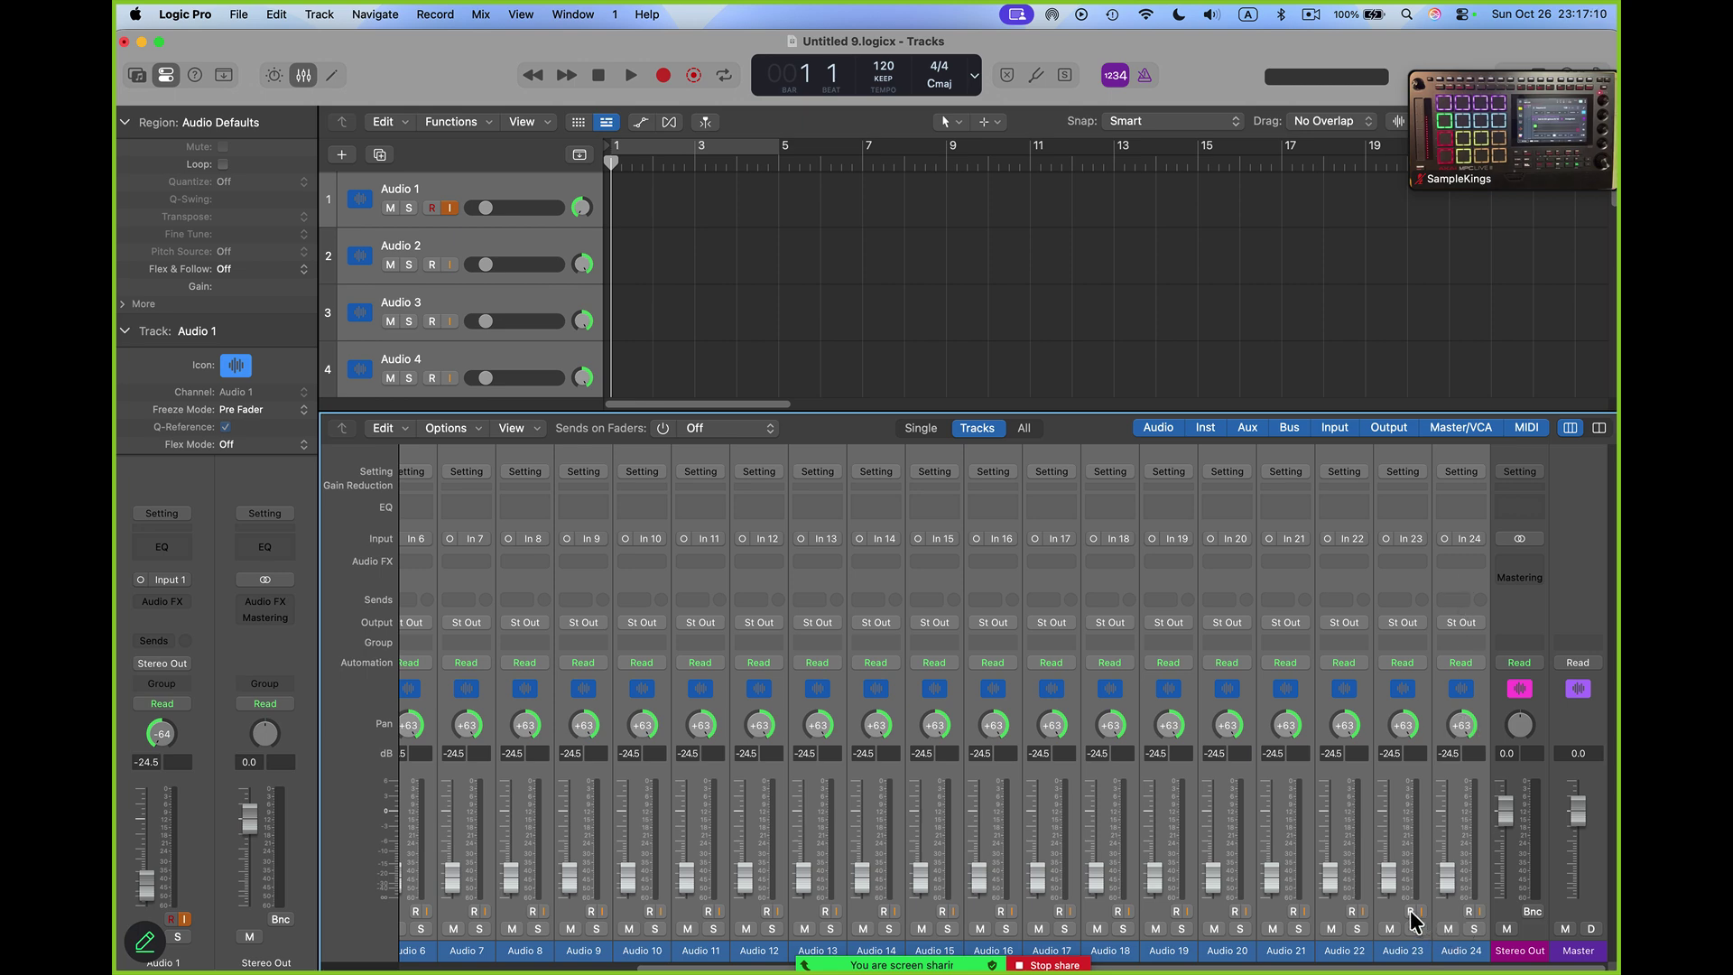
key(super+z)
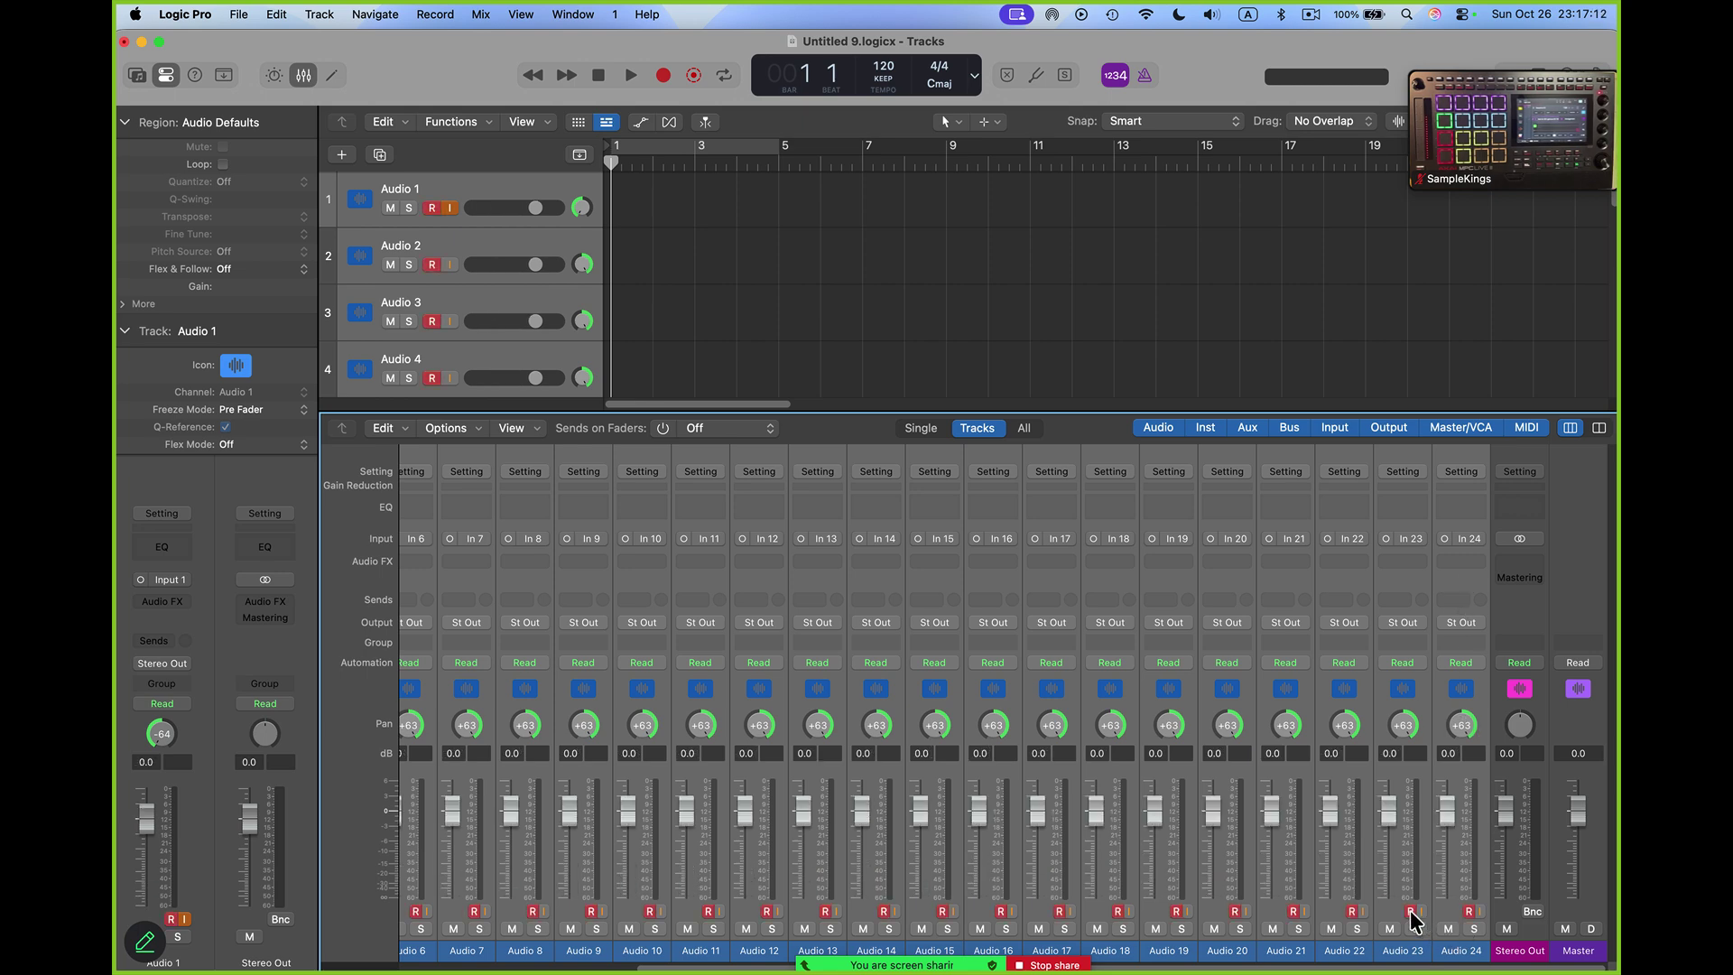
Pull all selected channel faders down together to -8.0 dB.
drag(1452, 817, 1451, 852)
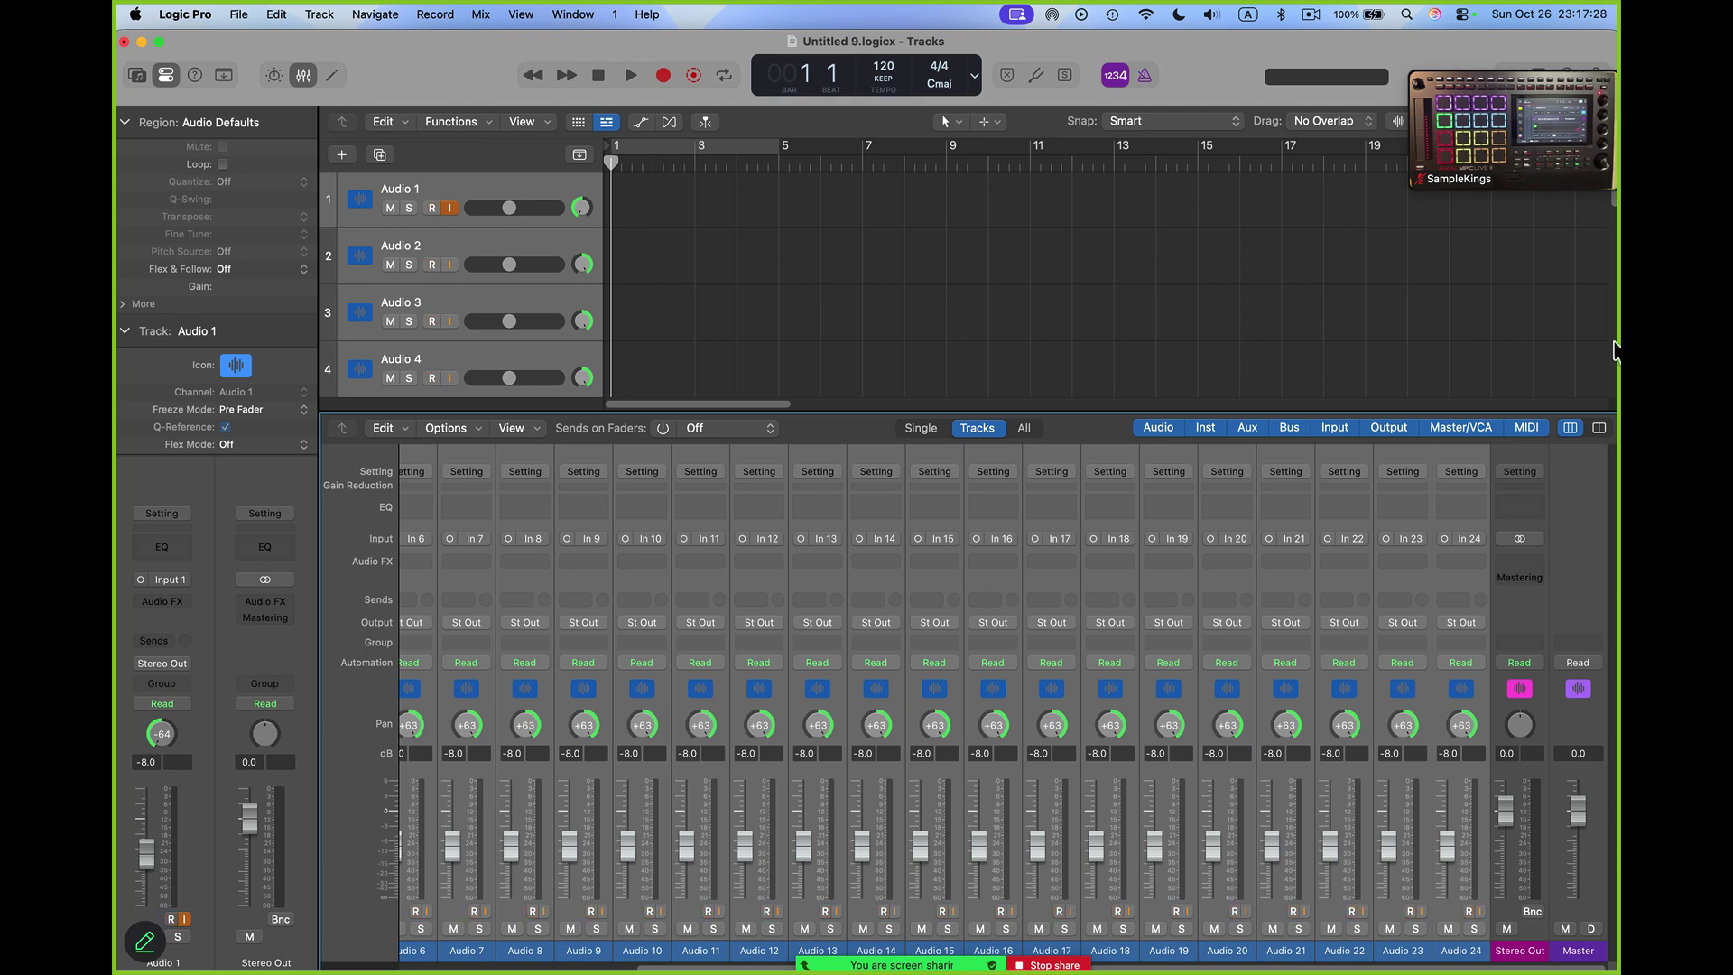
mouse_move(1536, 116)
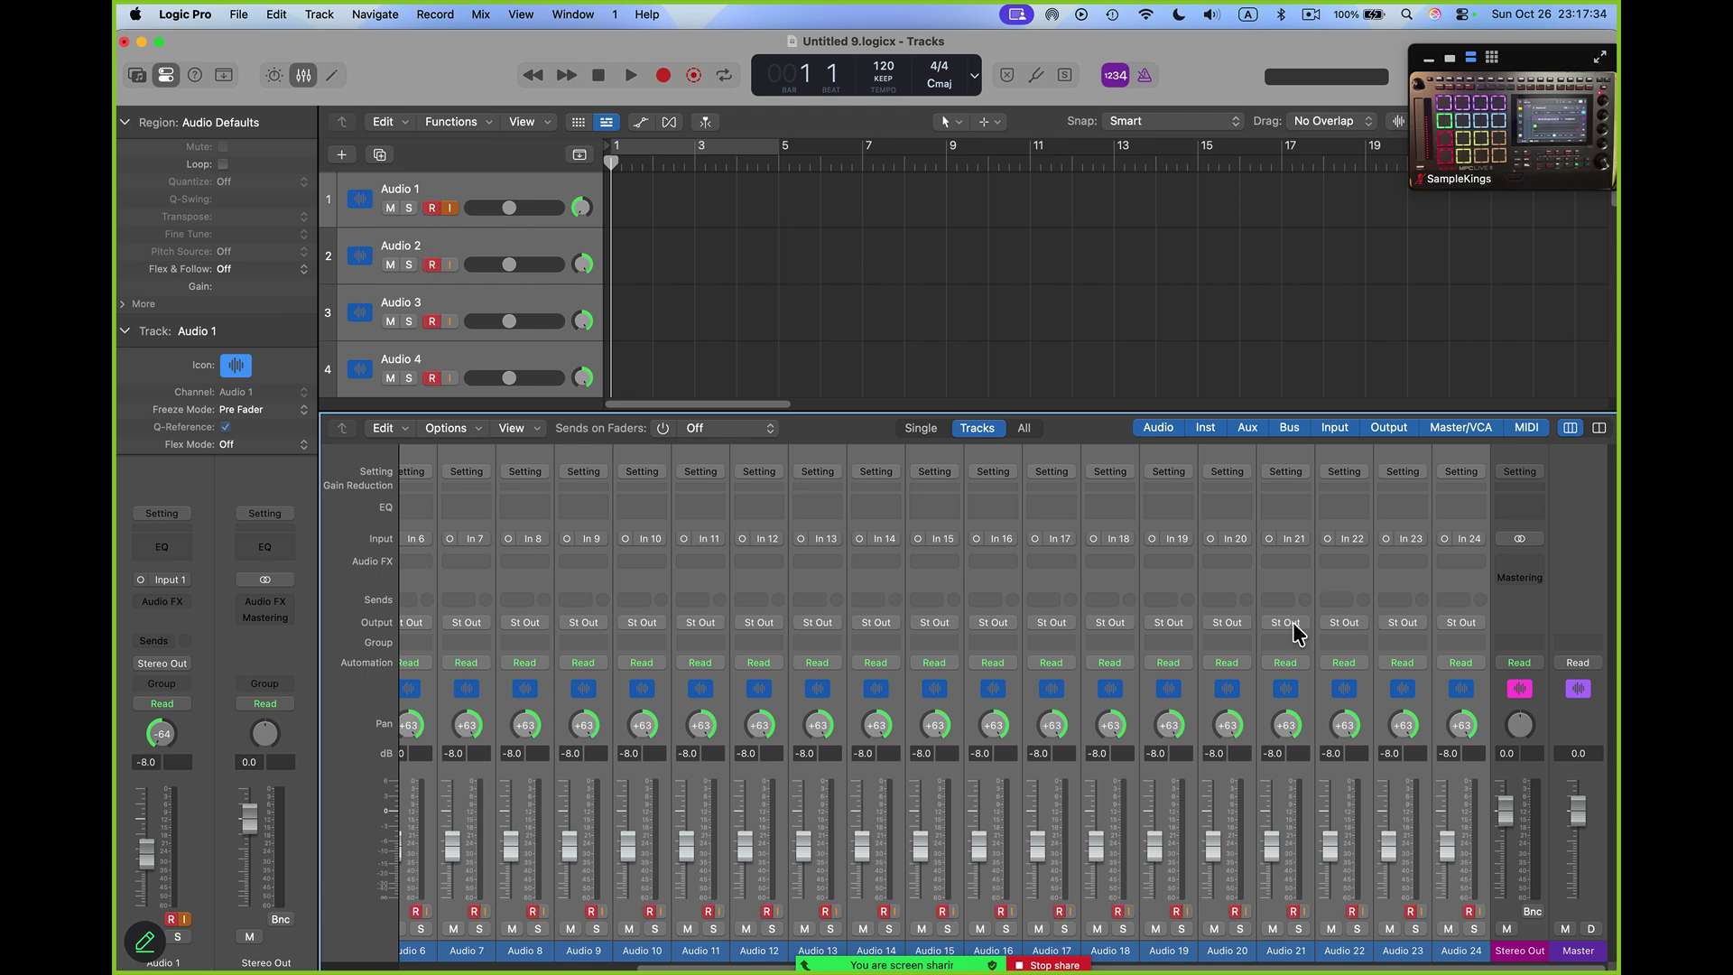
Stop the Zoom screen share from the sharing bar.
click(1052, 965)
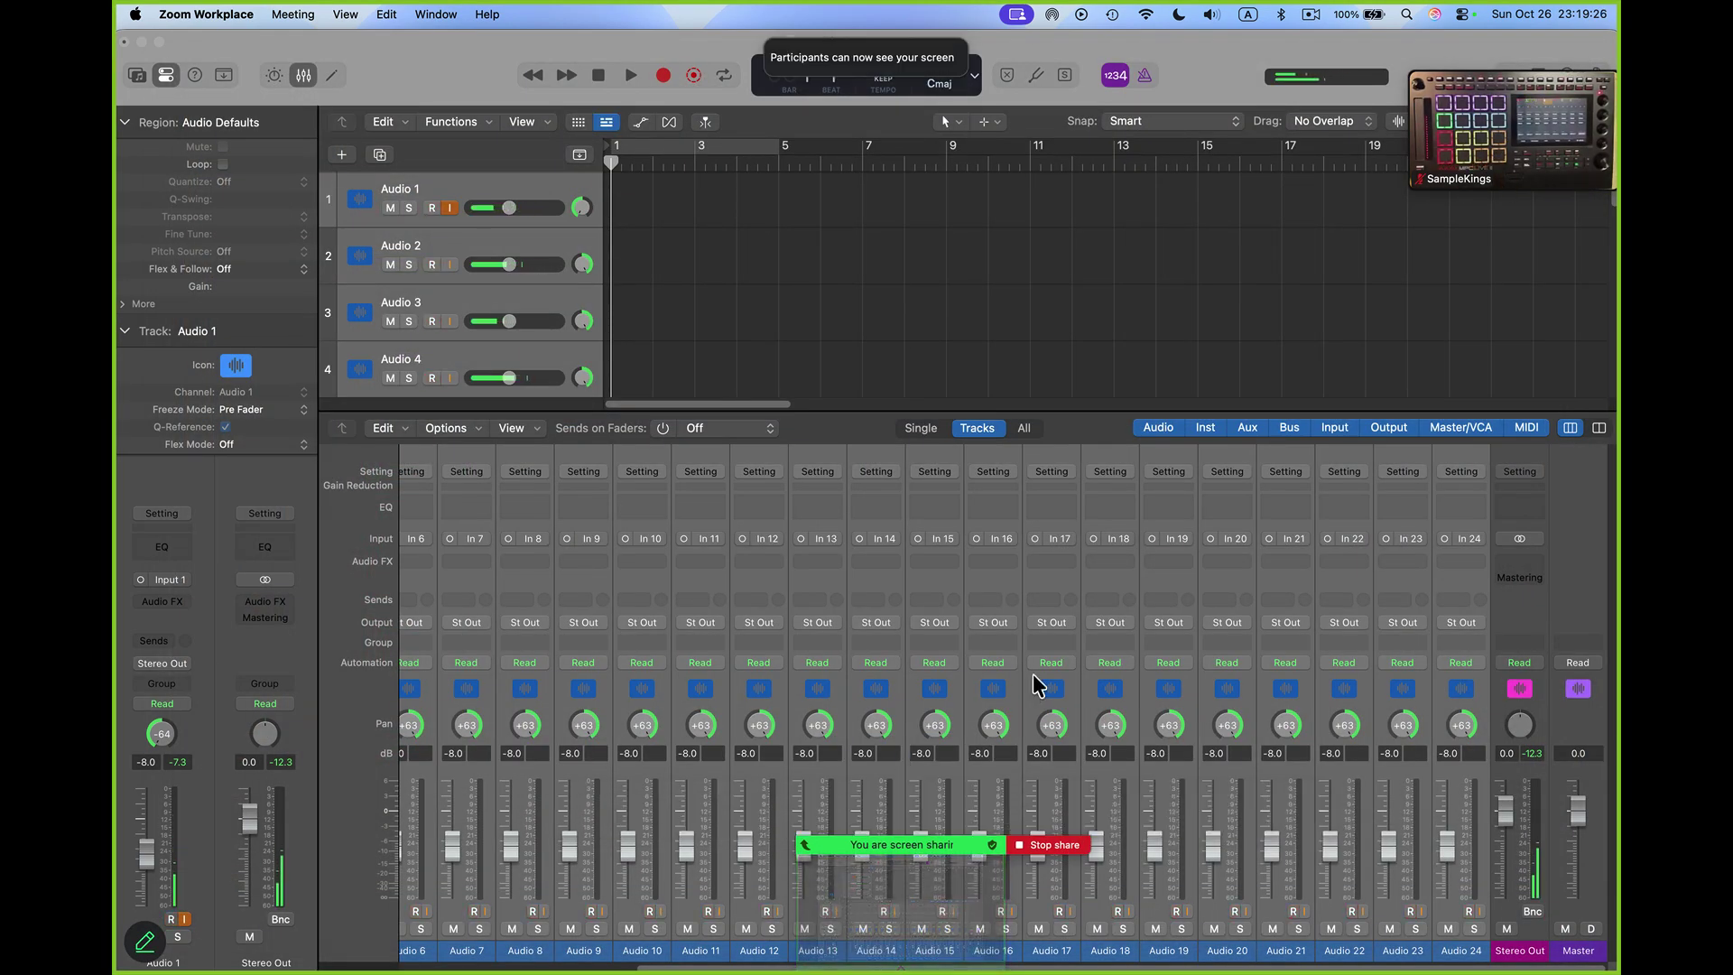
Pull the faders of all selected audio channels down together to -13.2 dB.
scroll(980, 614, left, 5)
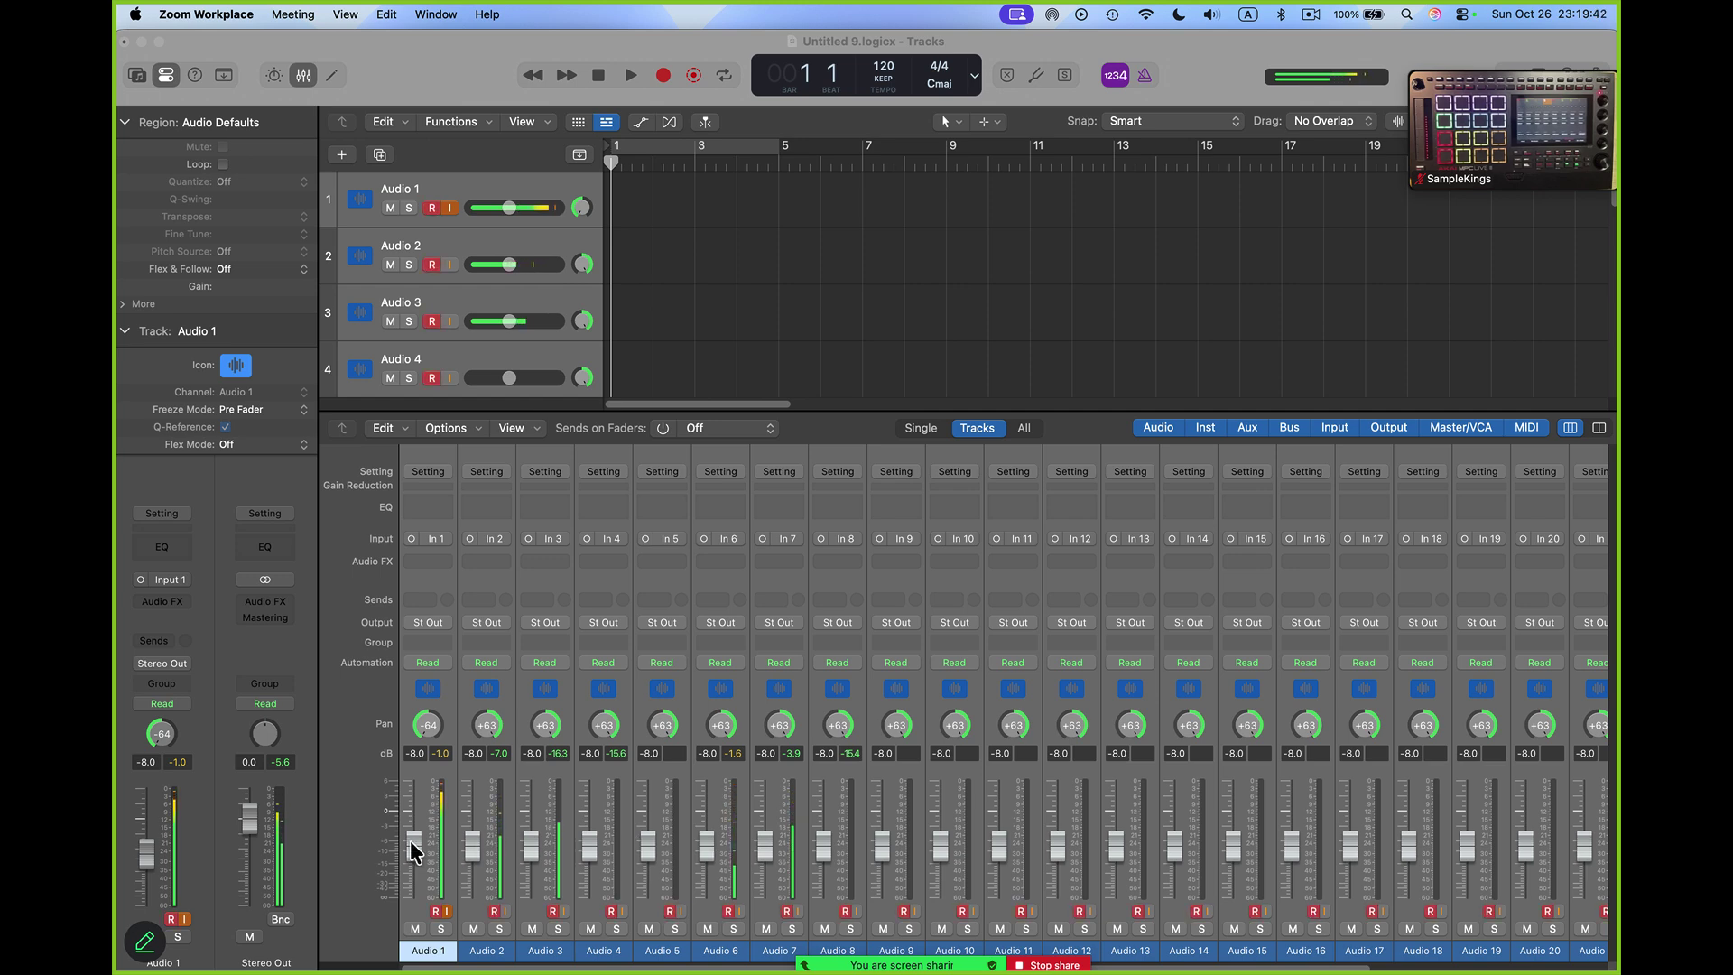
drag(409, 841, 409, 863)
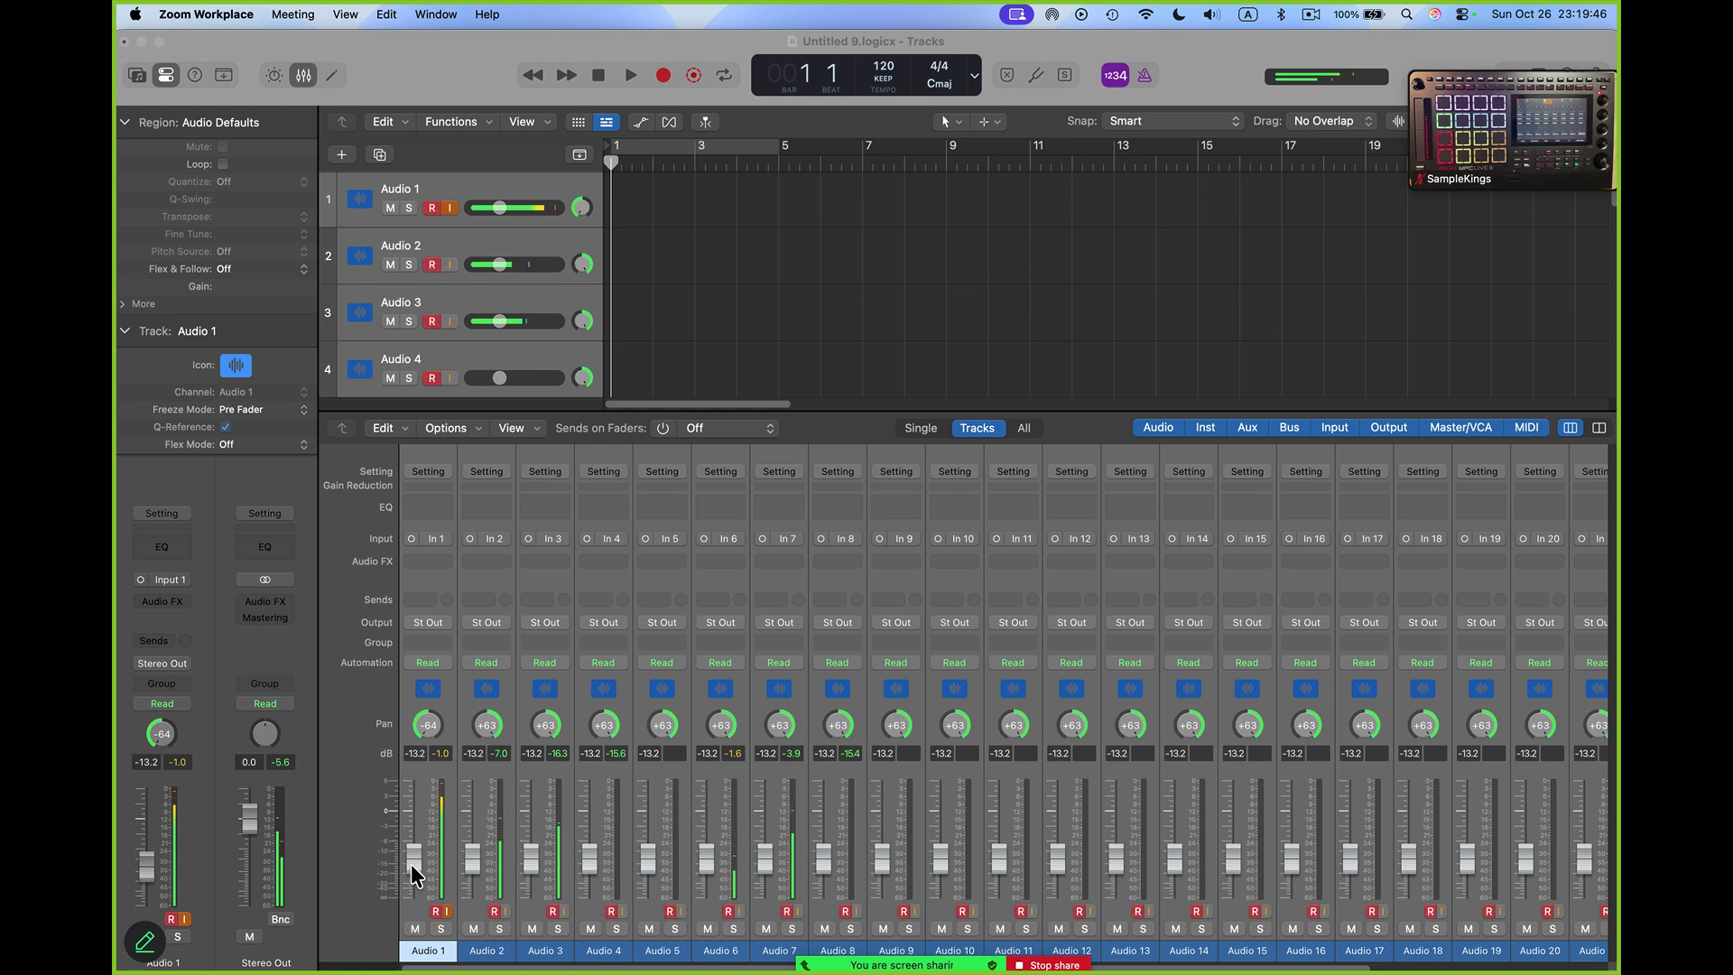
click(453, 834)
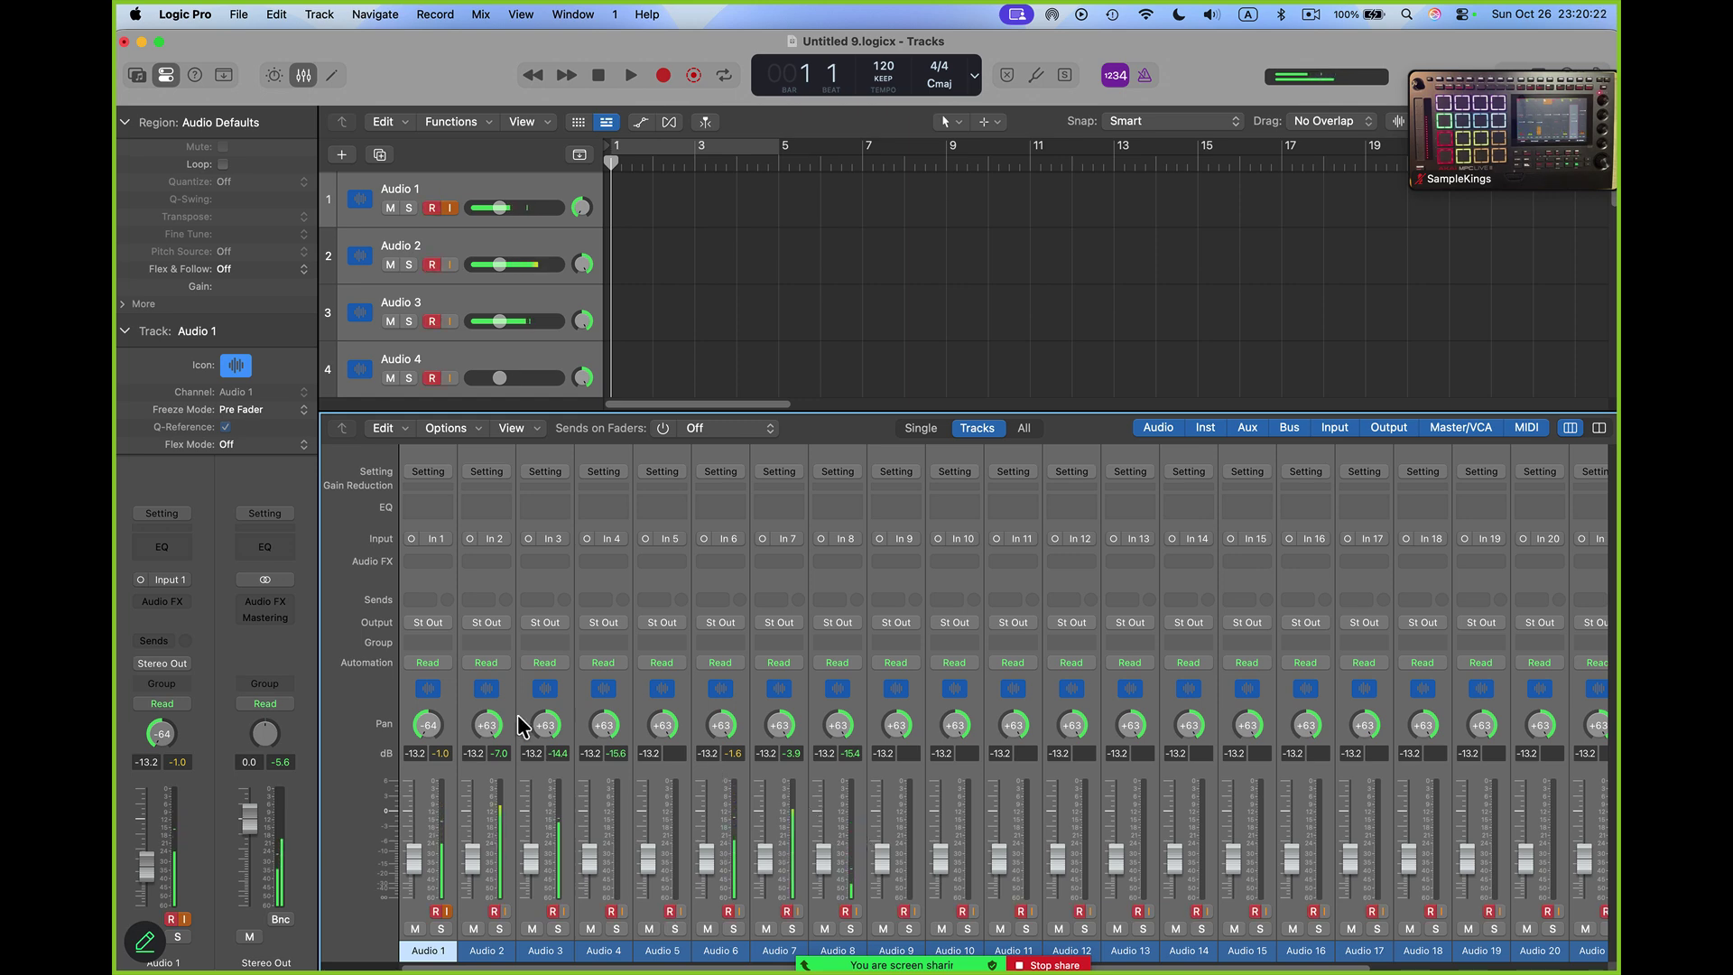
Pan all channels in from hard left/right toward centre, then set Audio 1's pan to +2.
drag(427, 725, 424, 645)
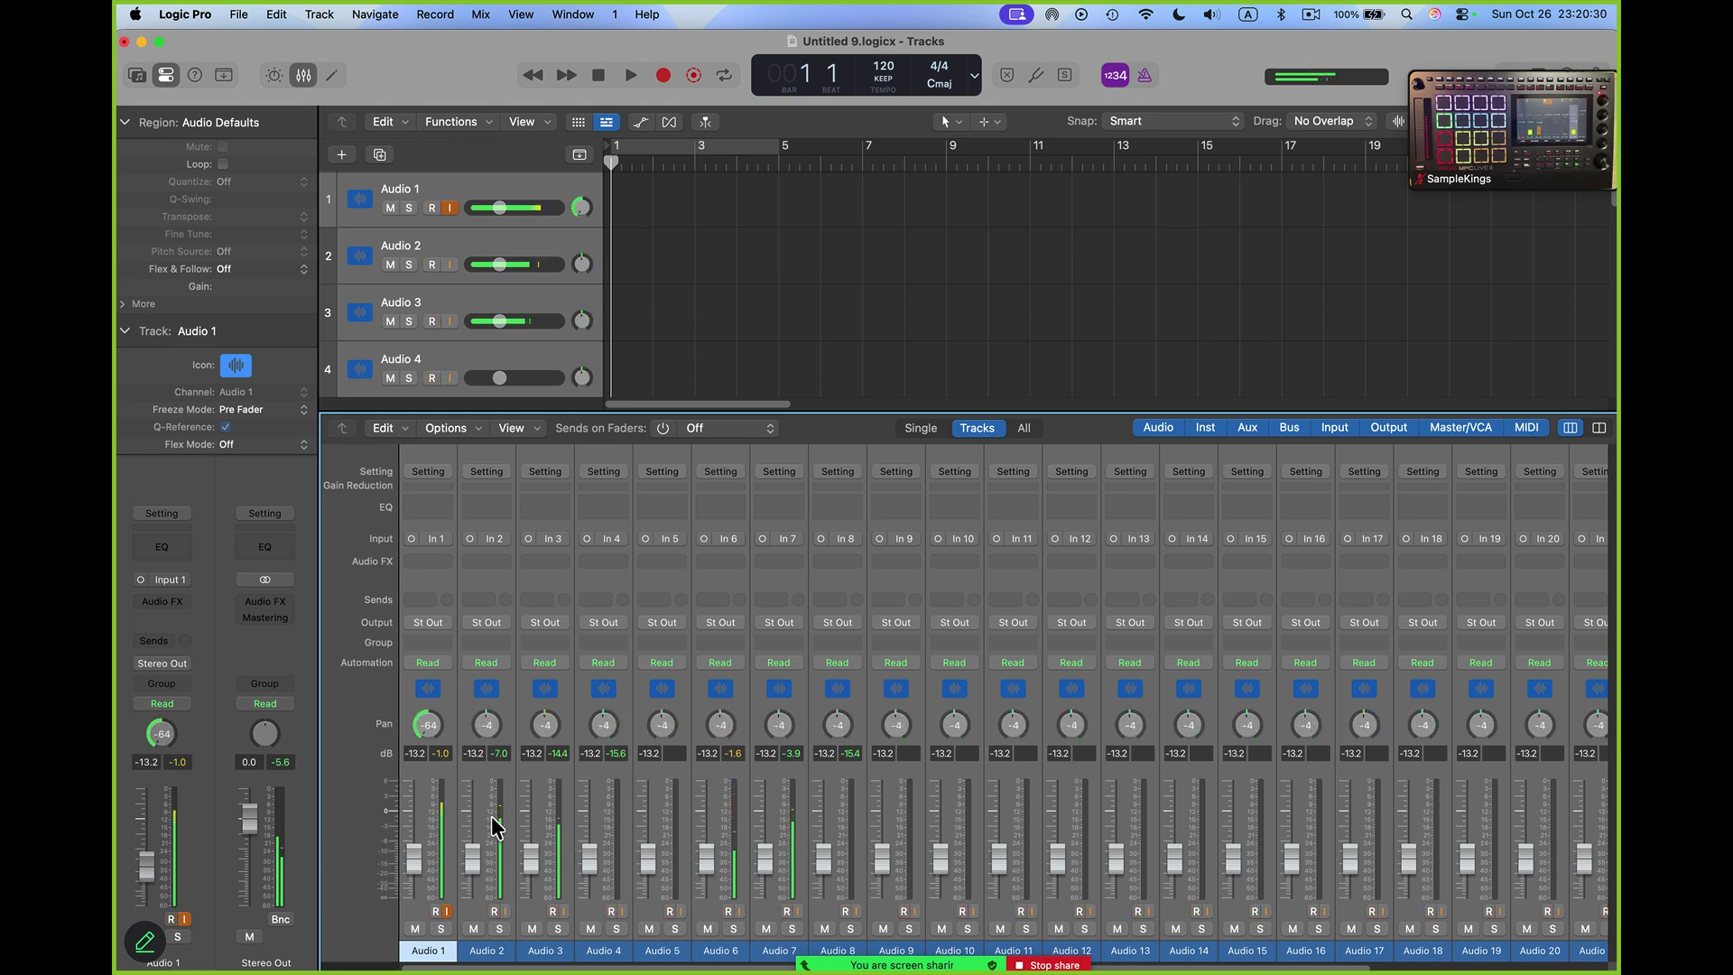
click(619, 595)
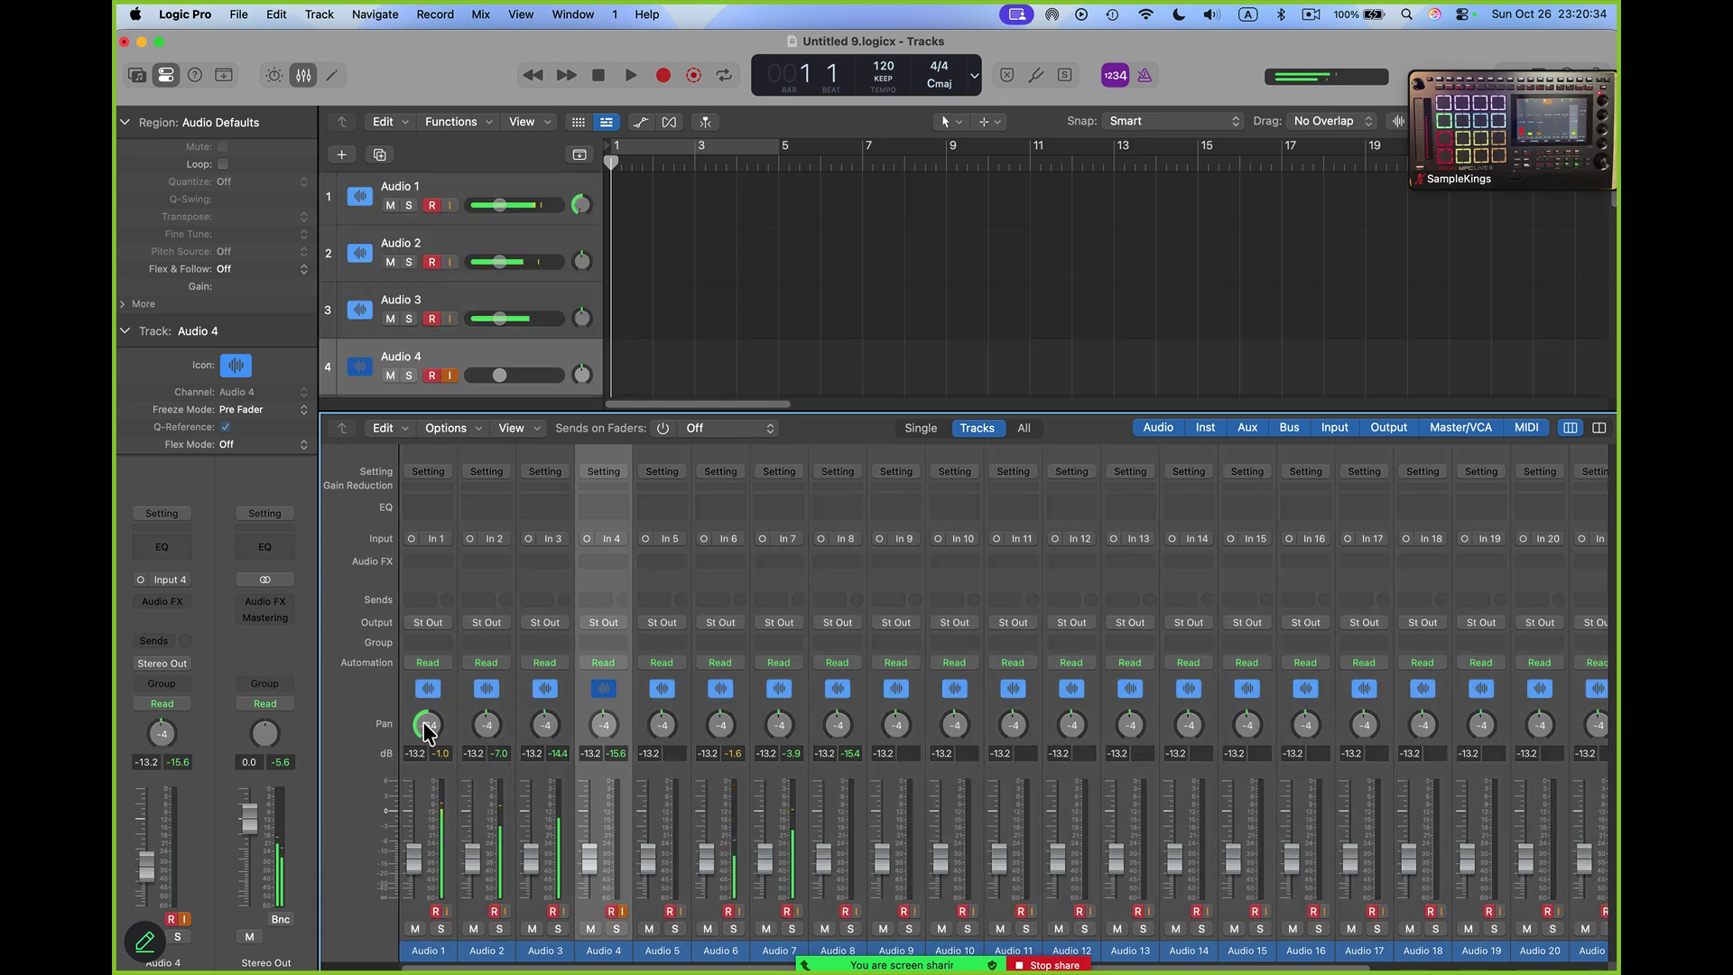
drag(426, 726, 415, 630)
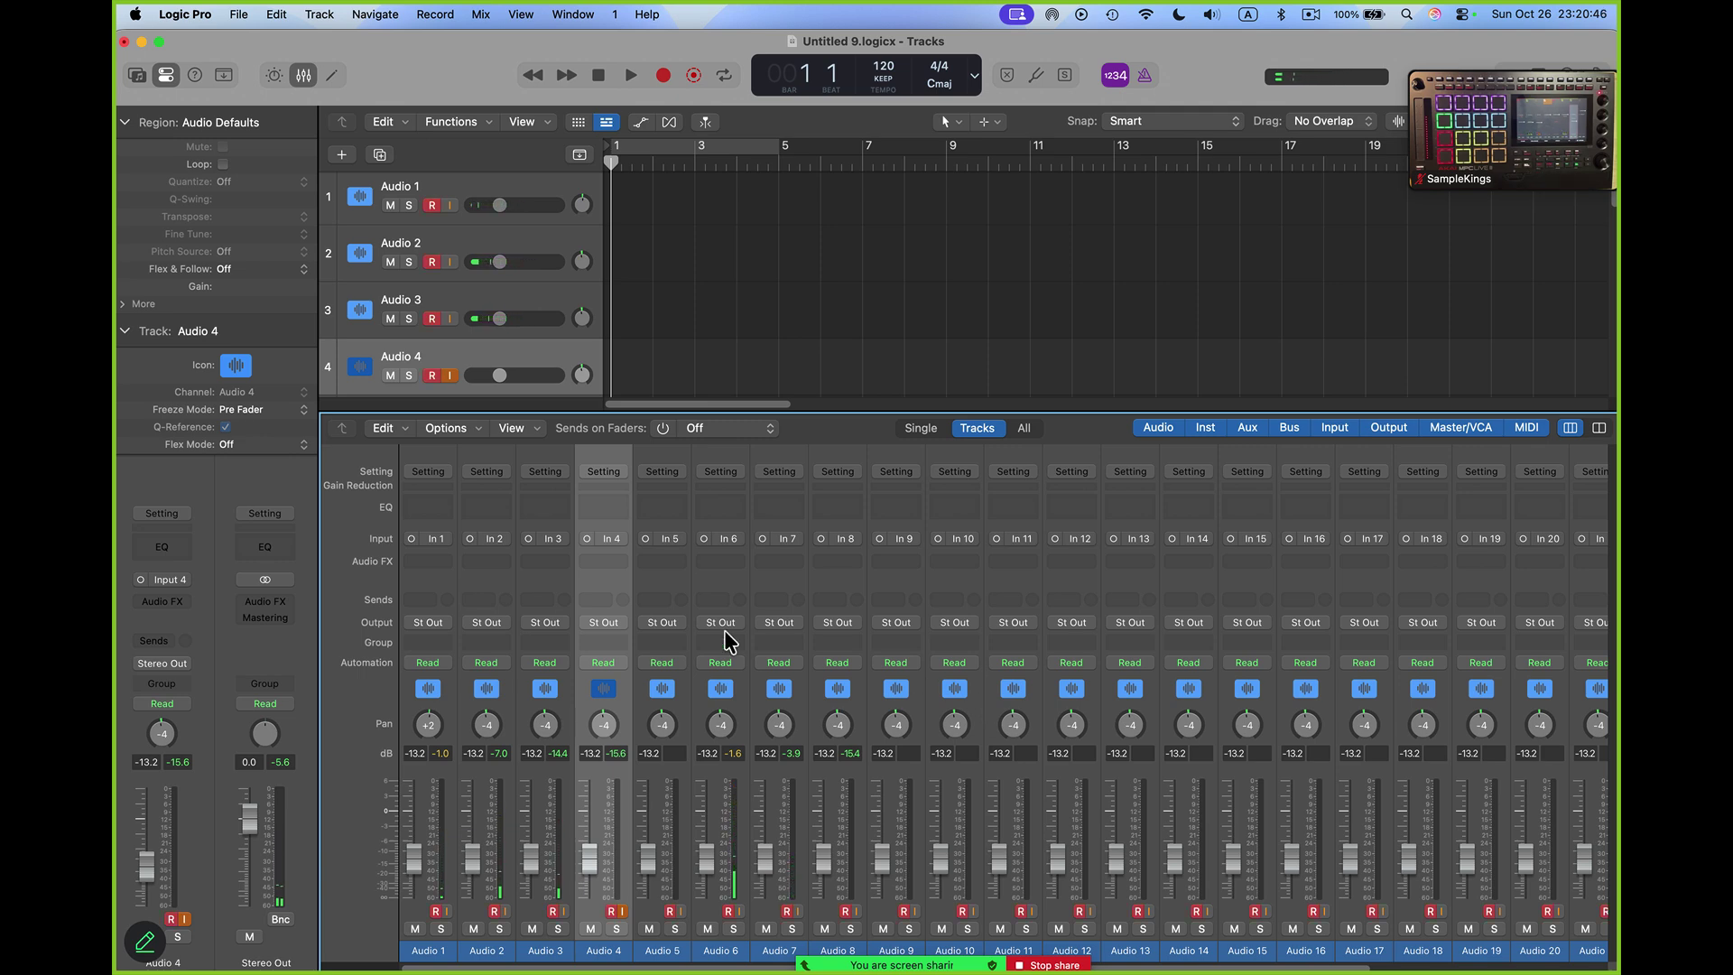
Open Settings, look through Control Surfaces and Automation, and land on the MIDI Sync pane.
click(195, 14)
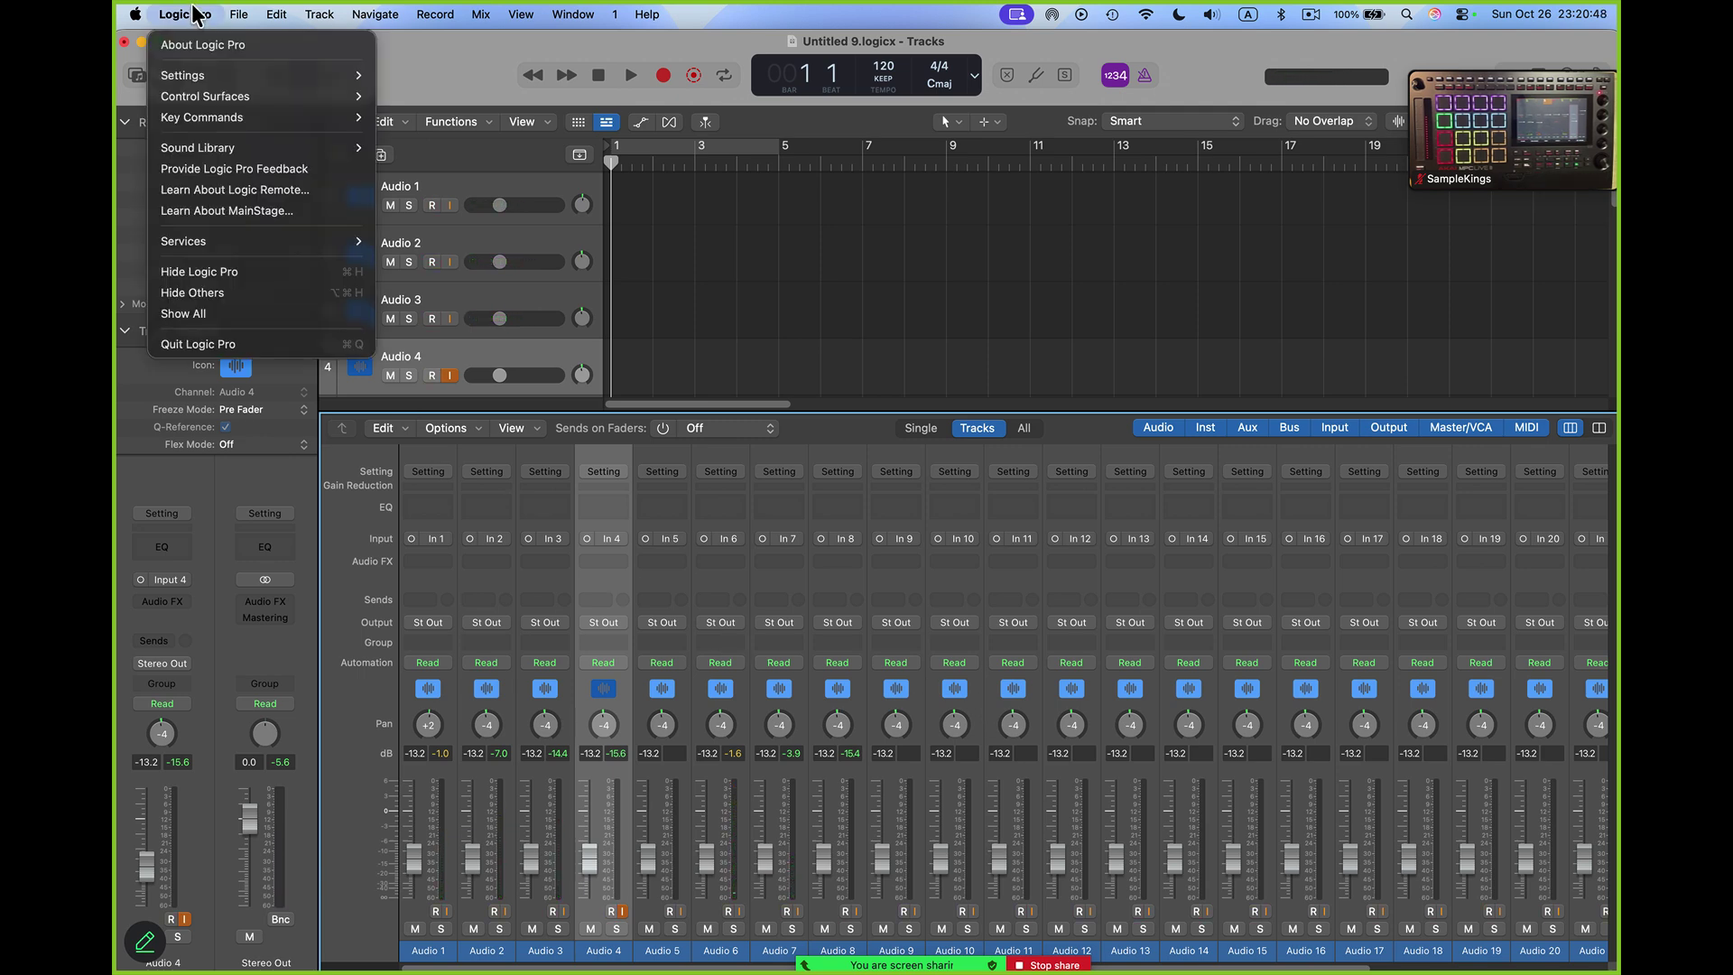
mouse_move(199, 78)
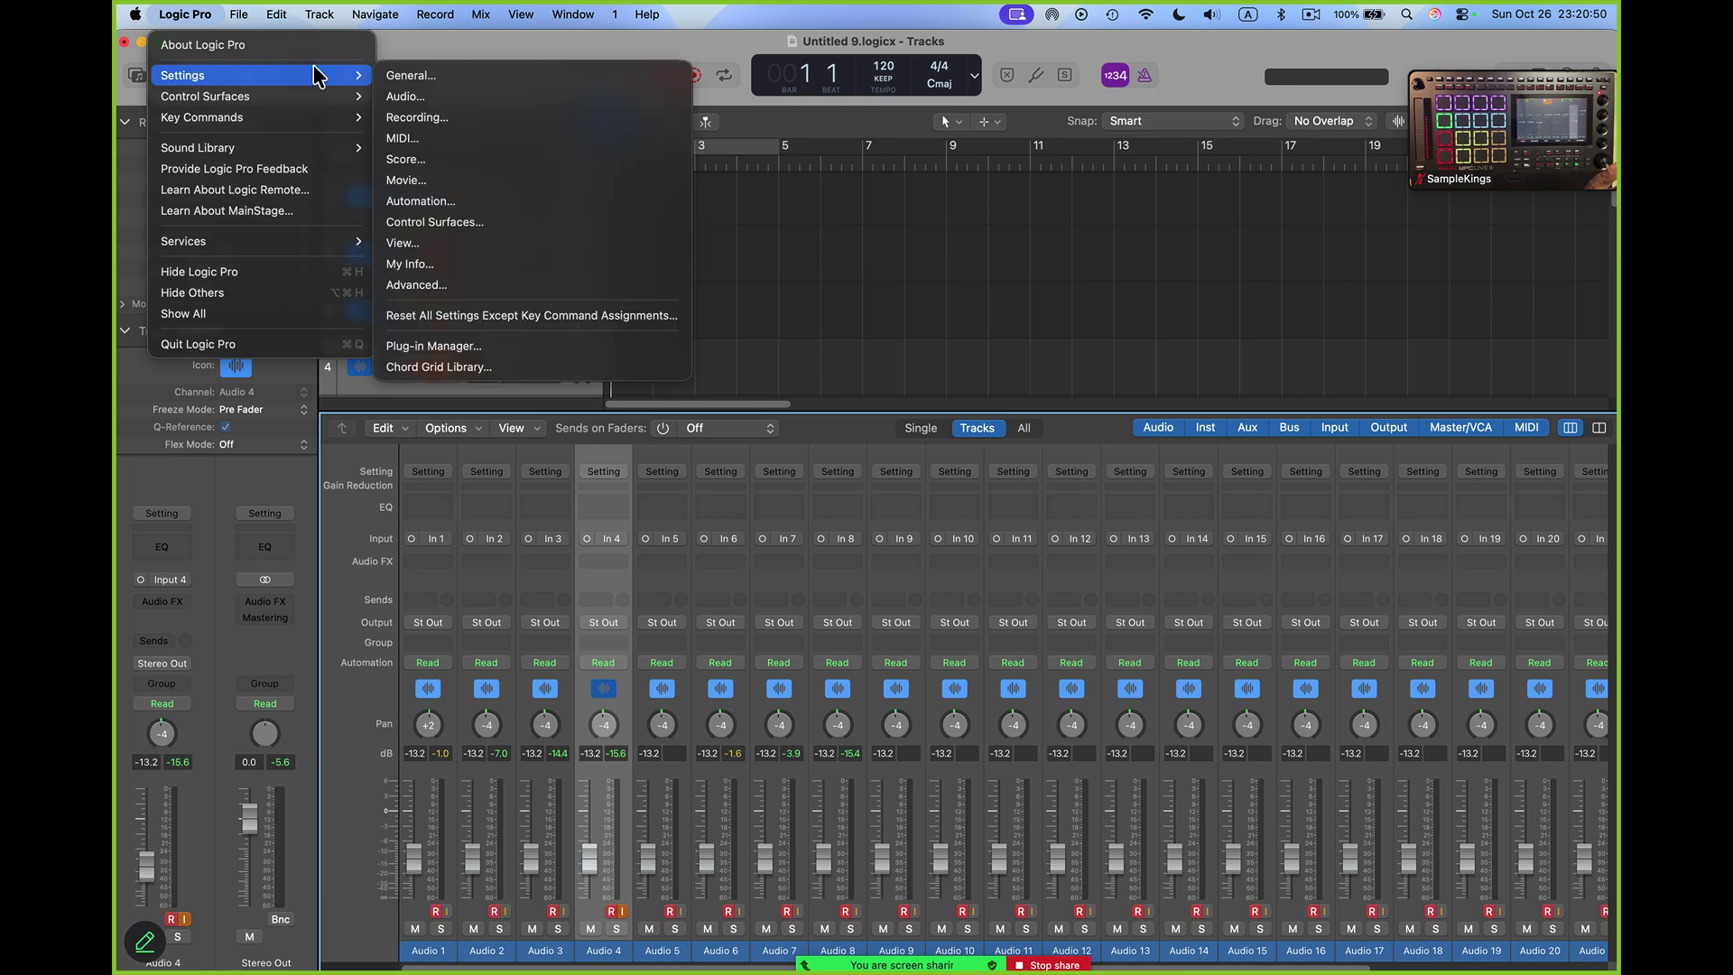
click(431, 138)
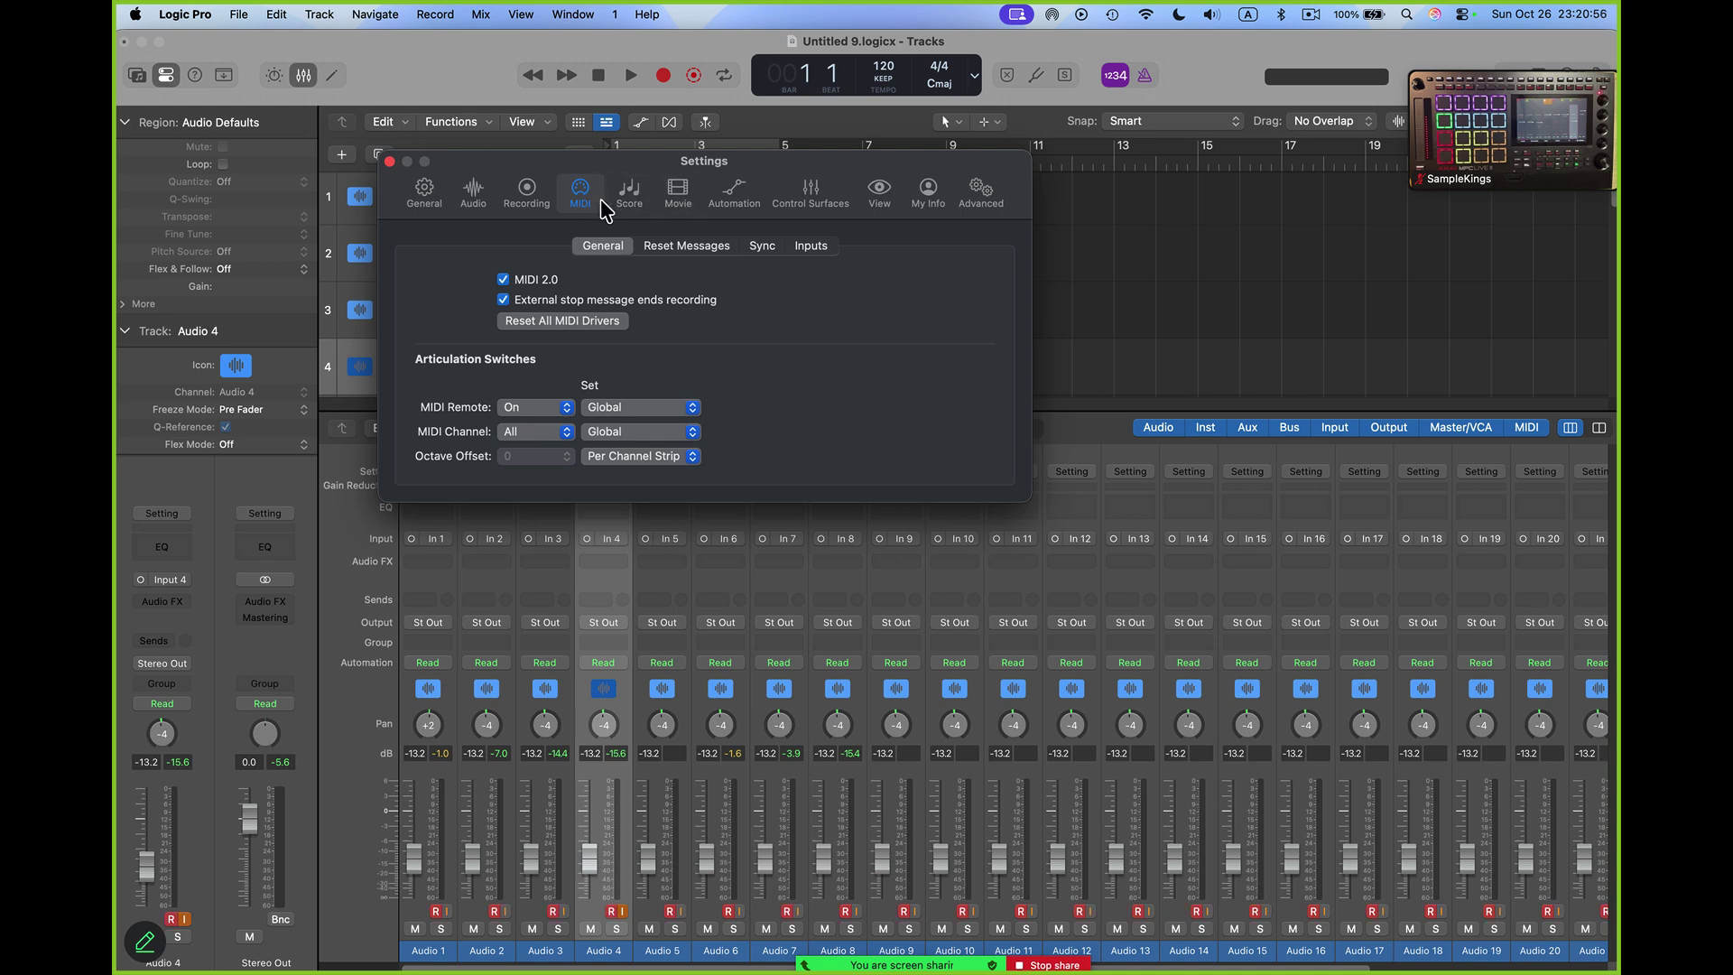
click(812, 199)
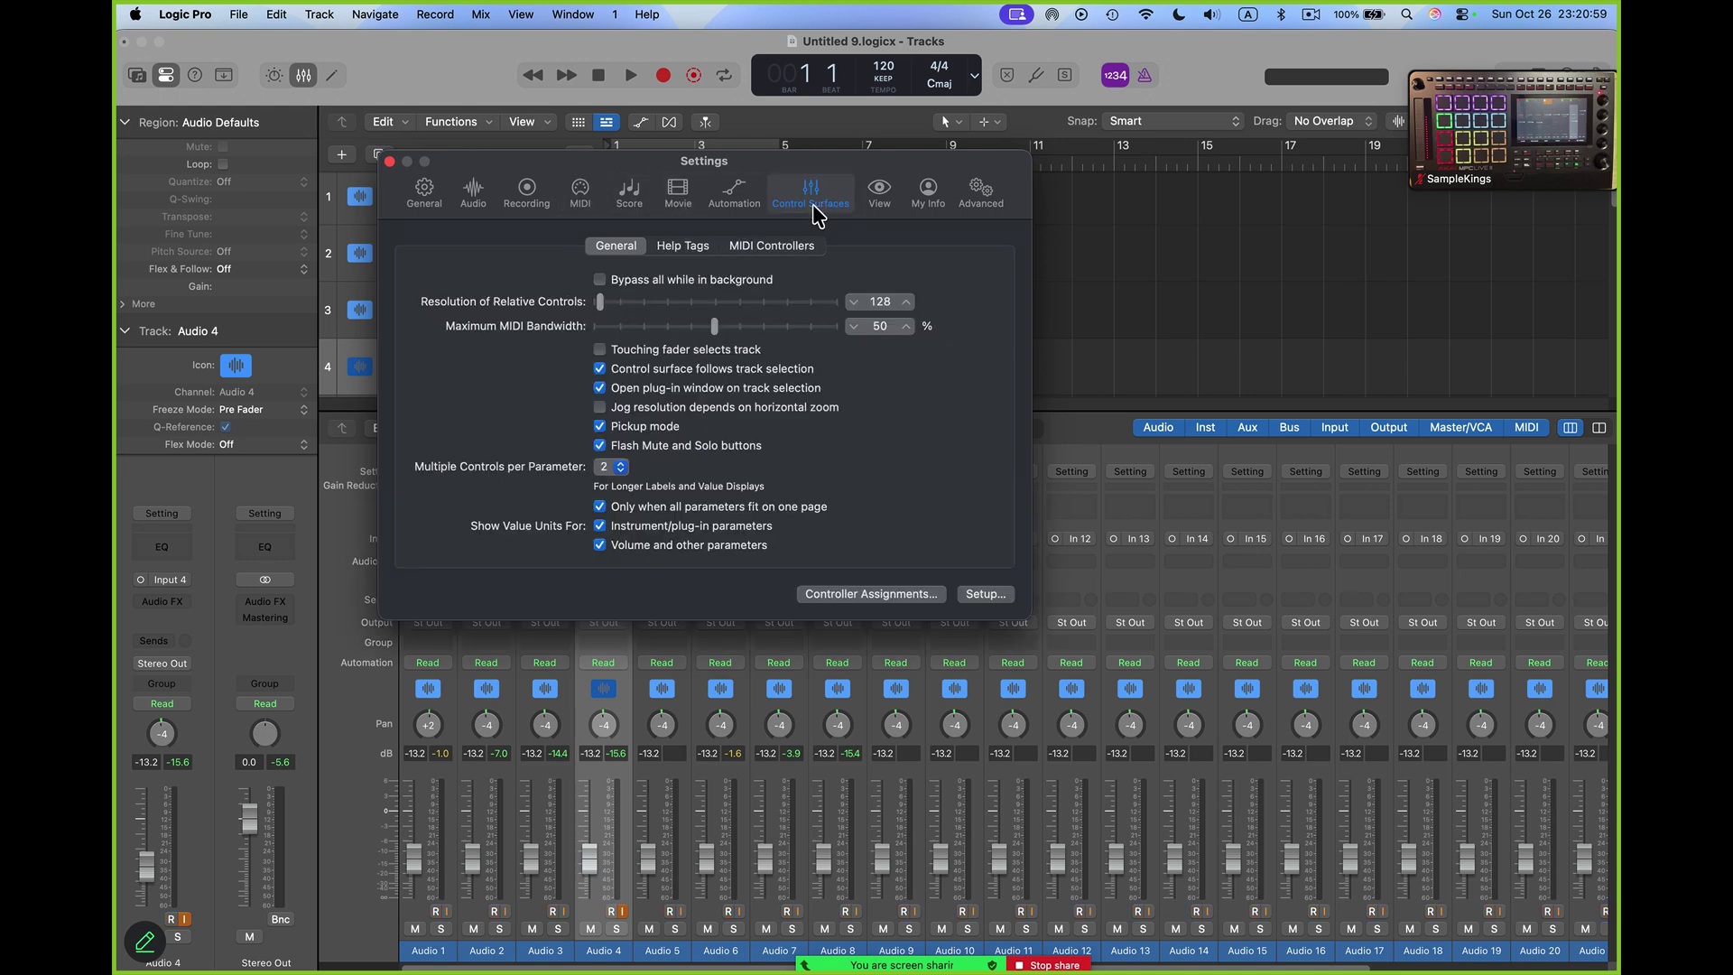
click(734, 195)
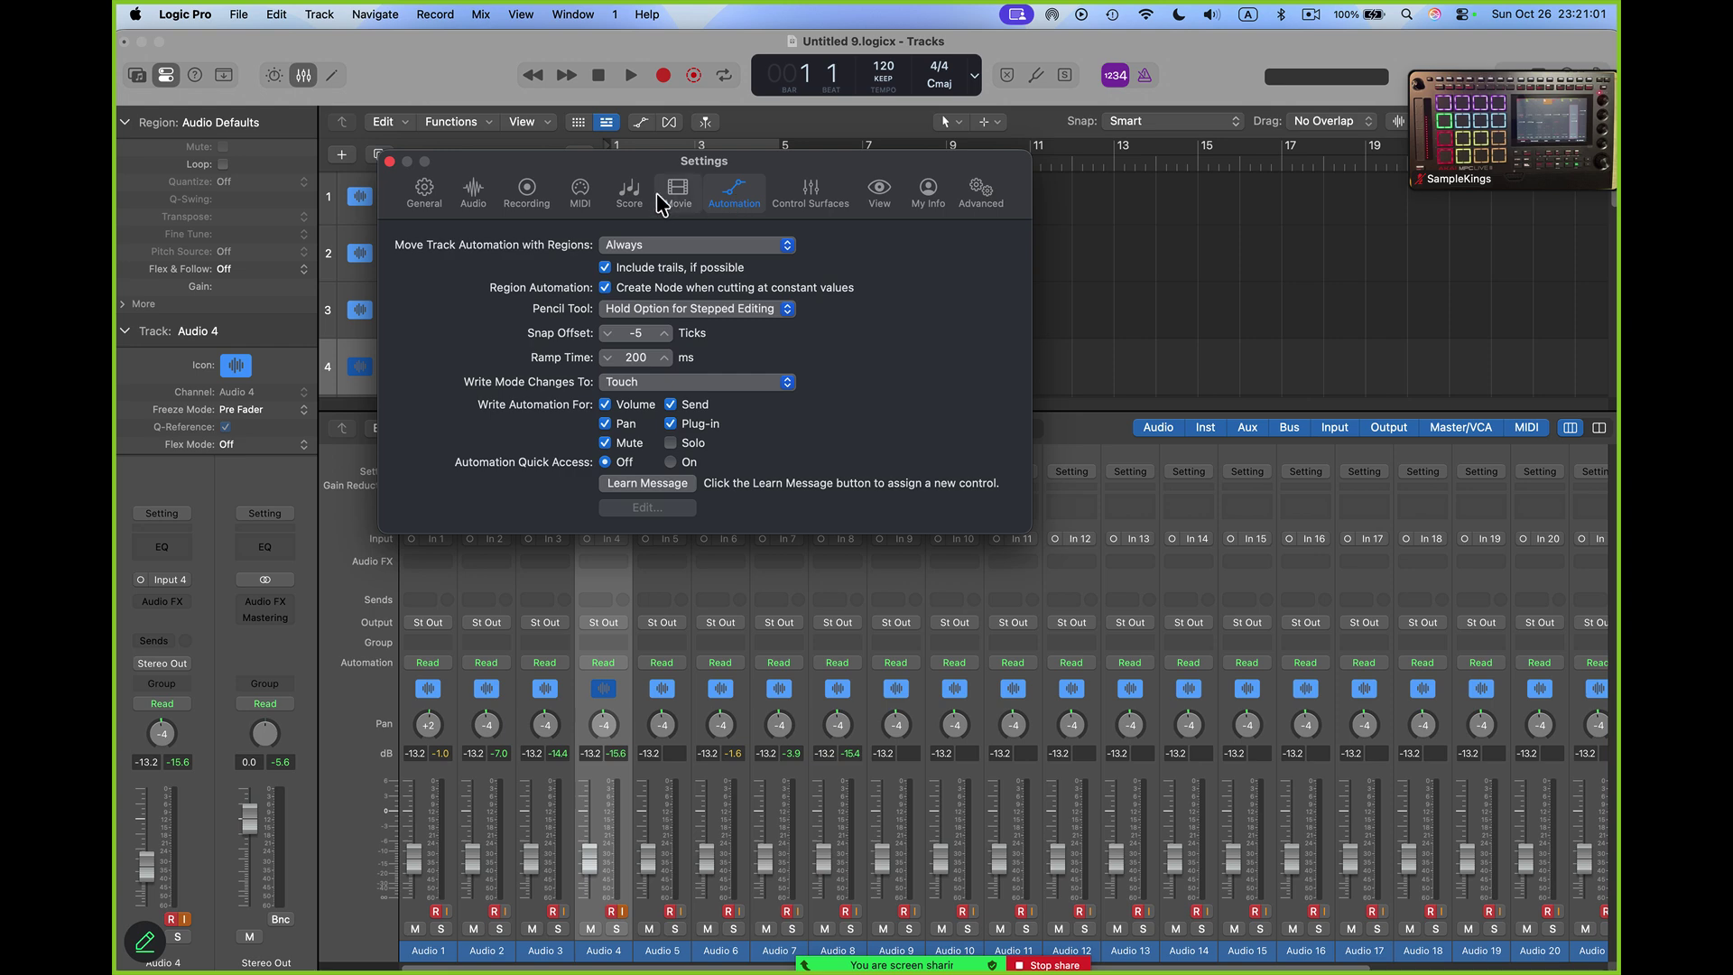
click(585, 193)
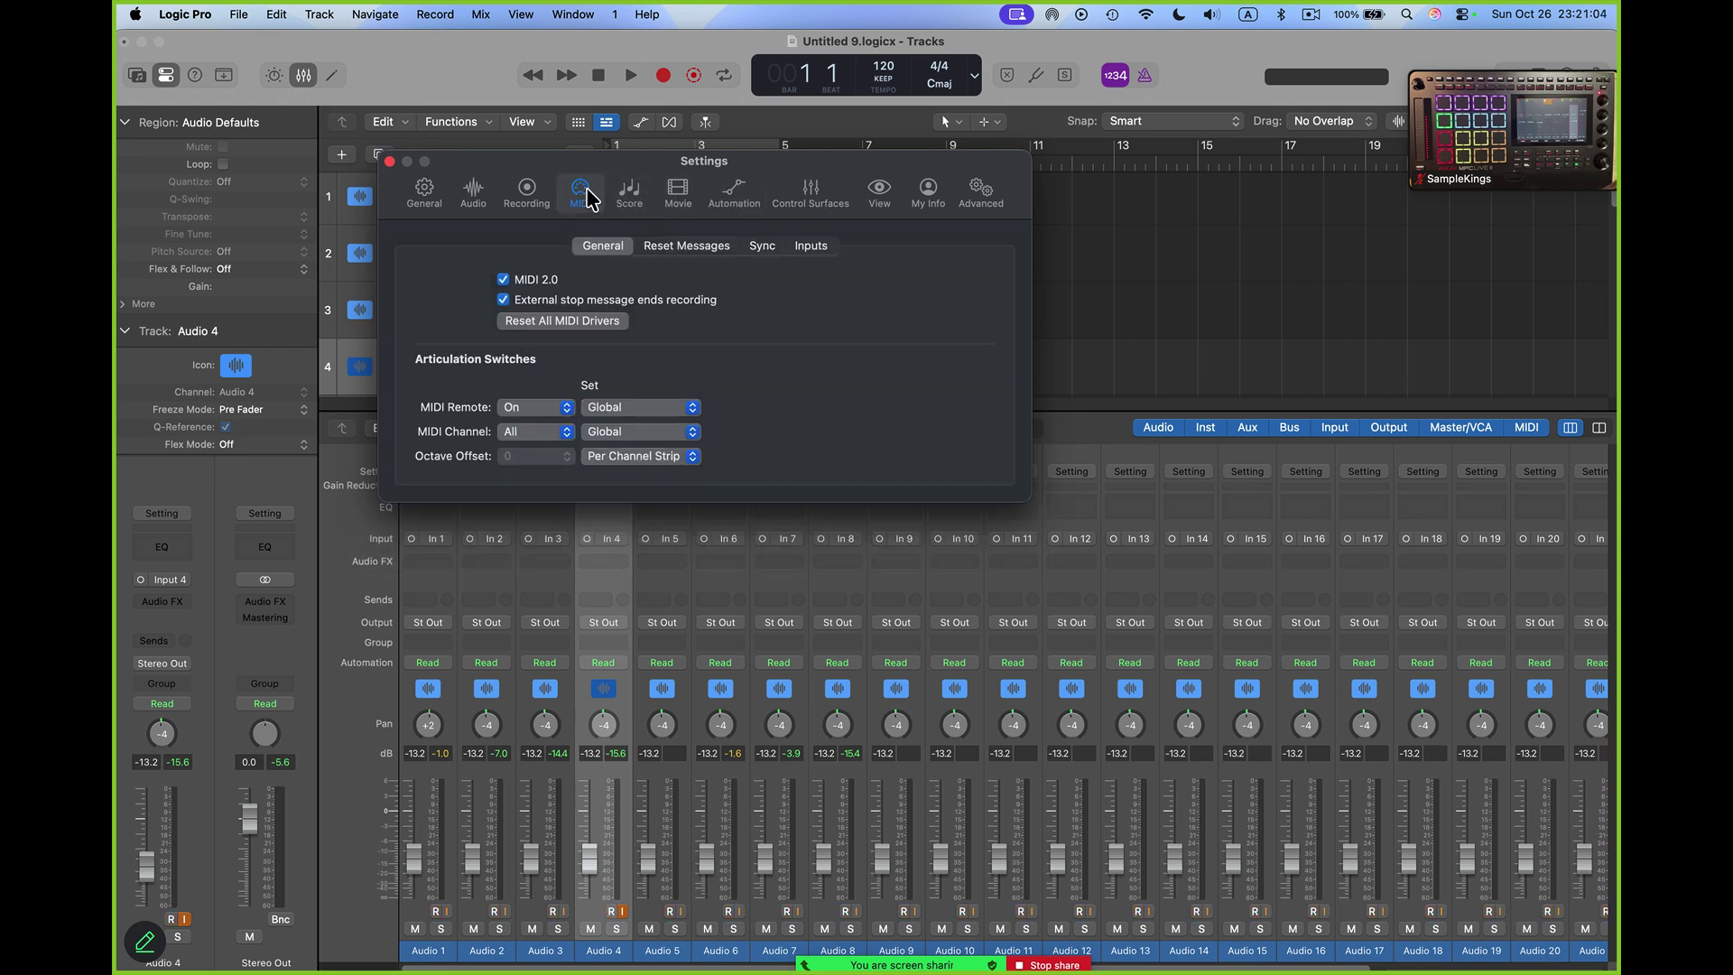
click(763, 246)
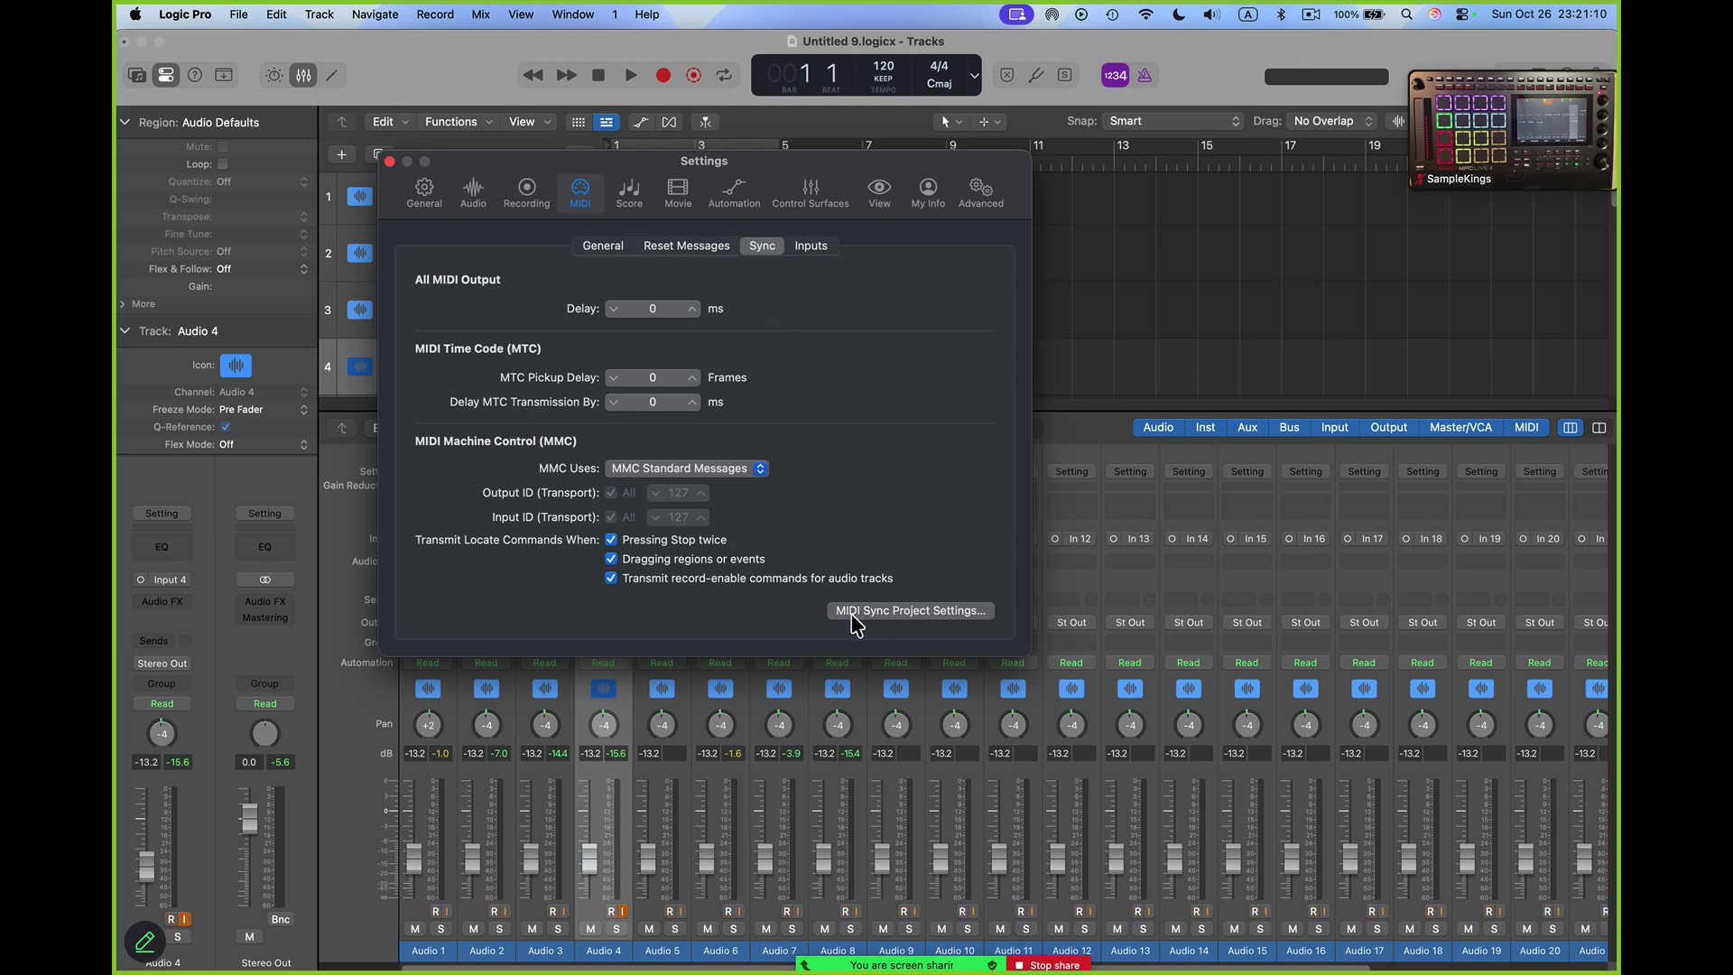
In the project's MIDI Sync settings, set row 1's destination to MPC LIVE III Port 1.
click(928, 612)
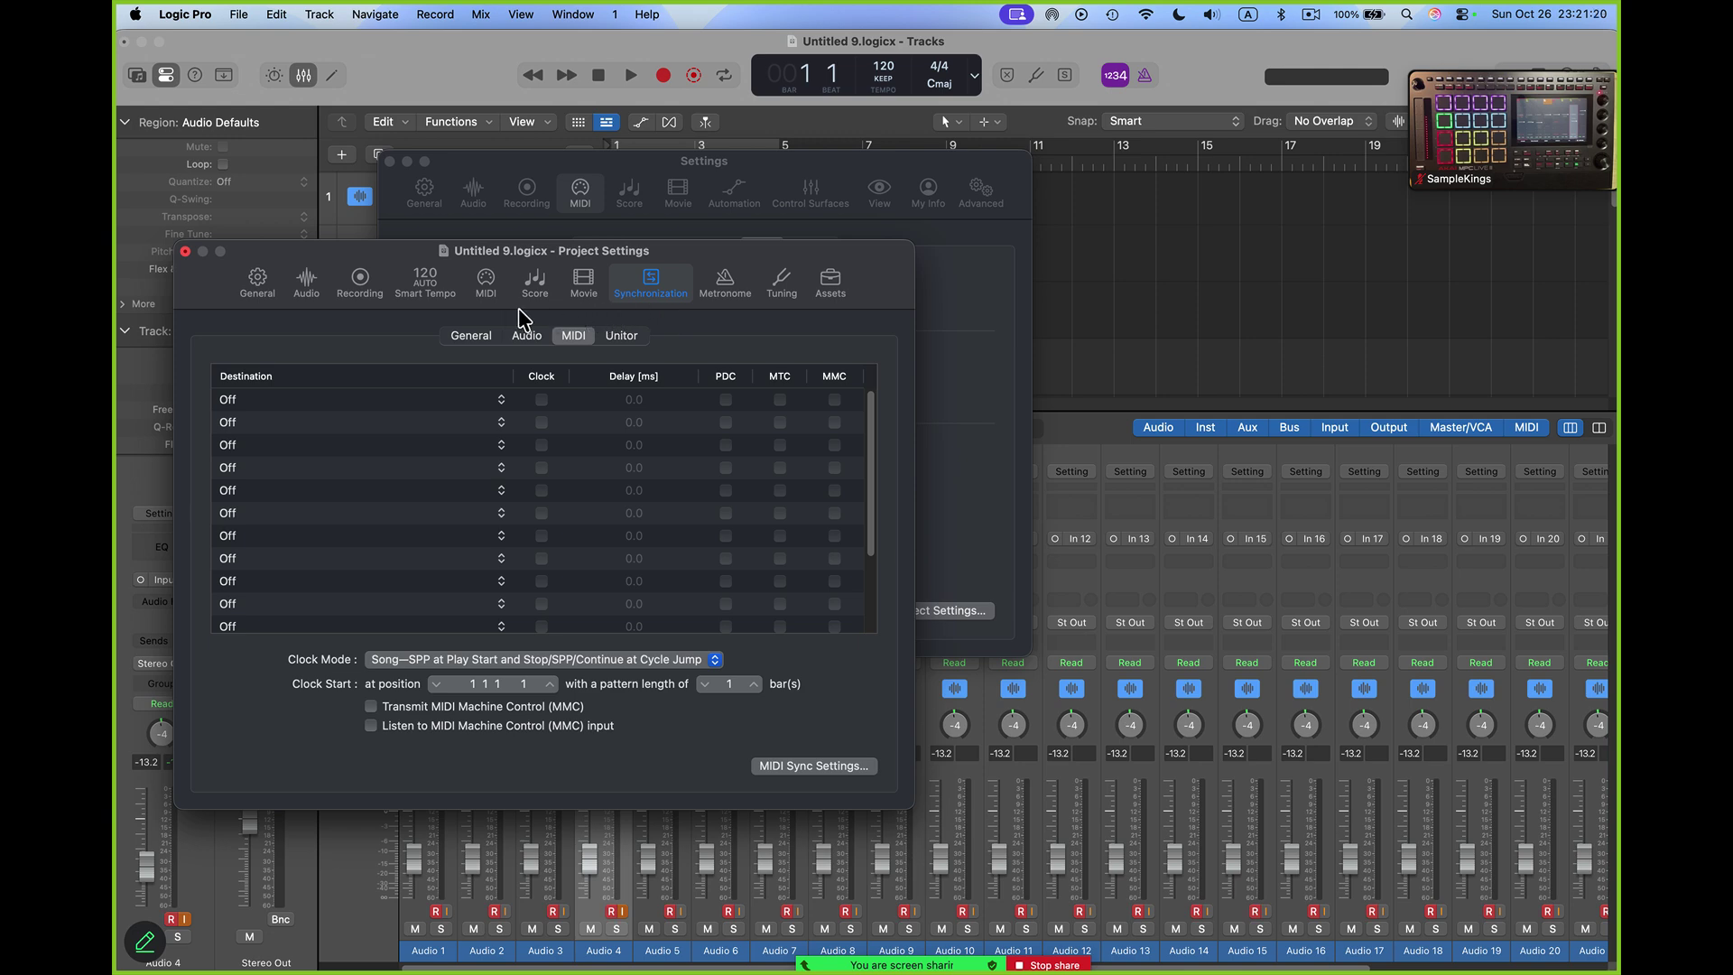
click(486, 287)
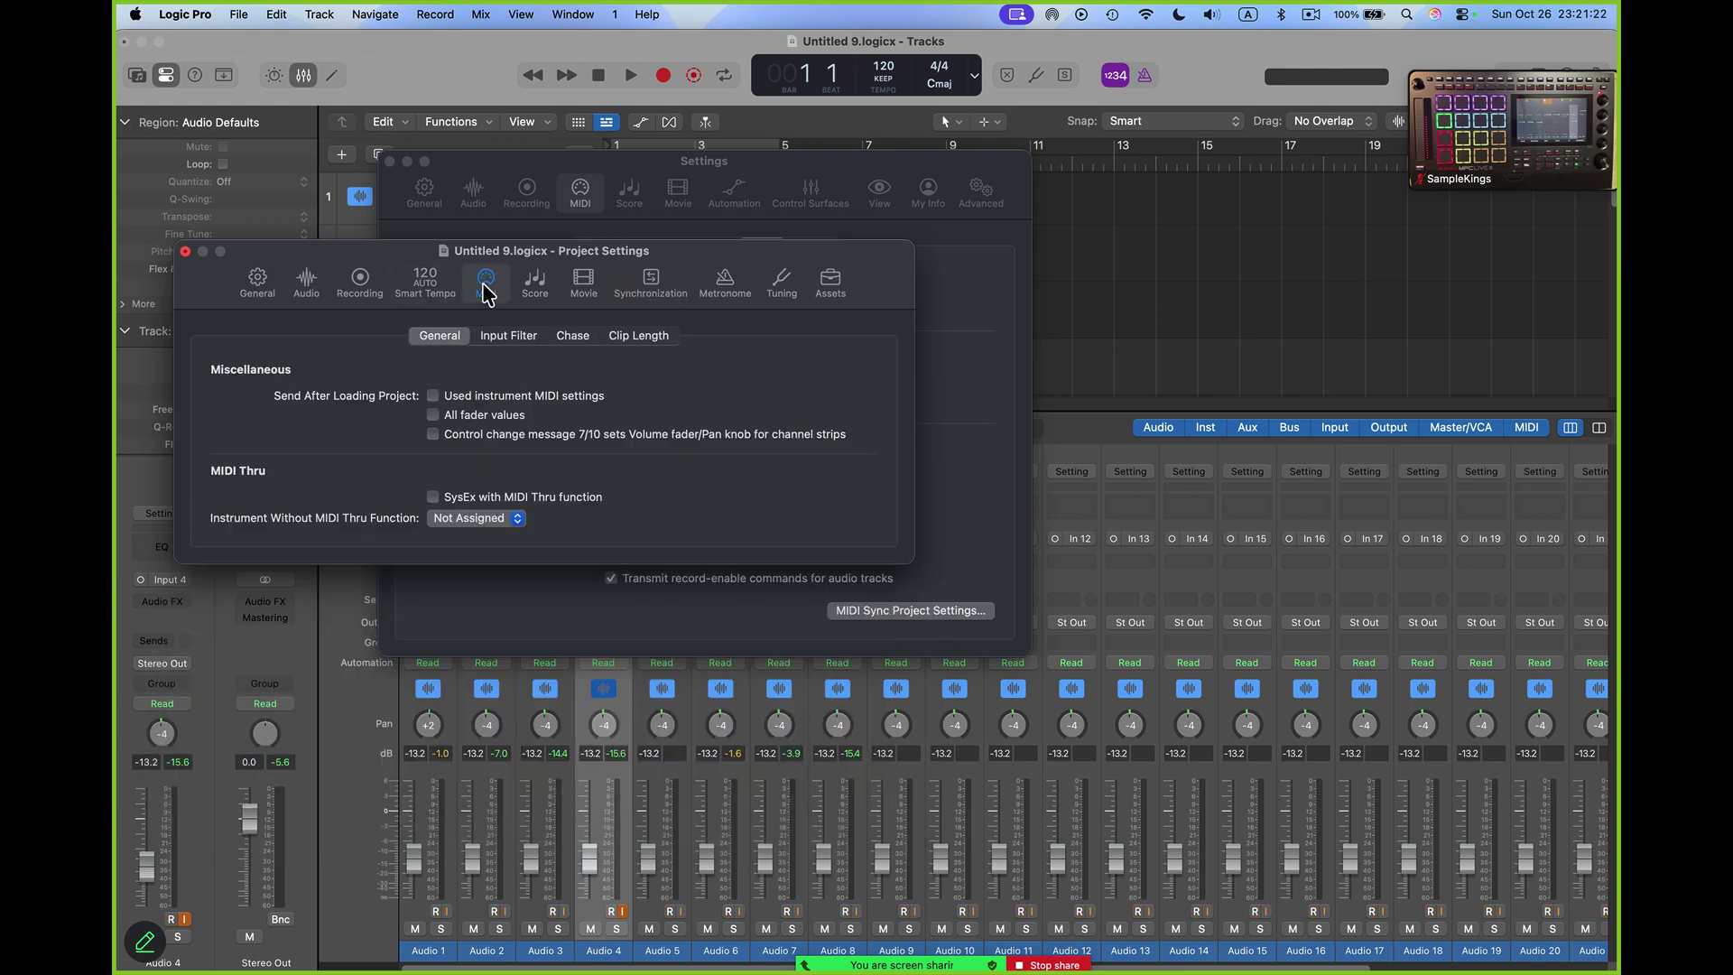
click(658, 282)
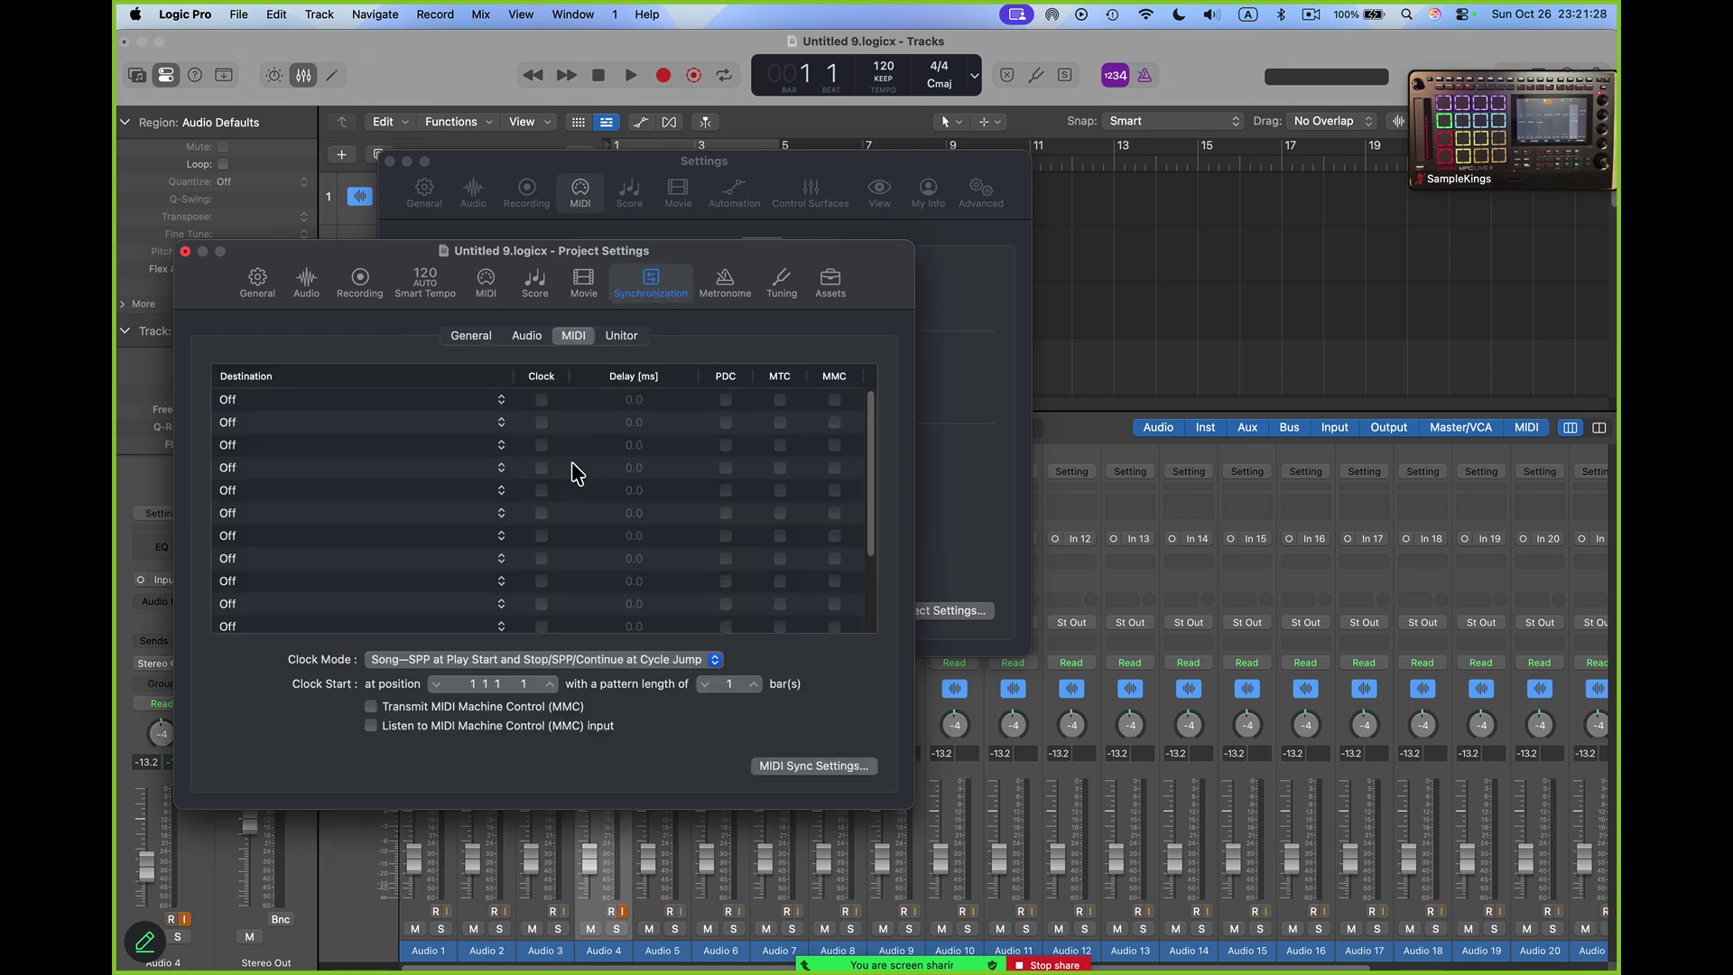
click(502, 401)
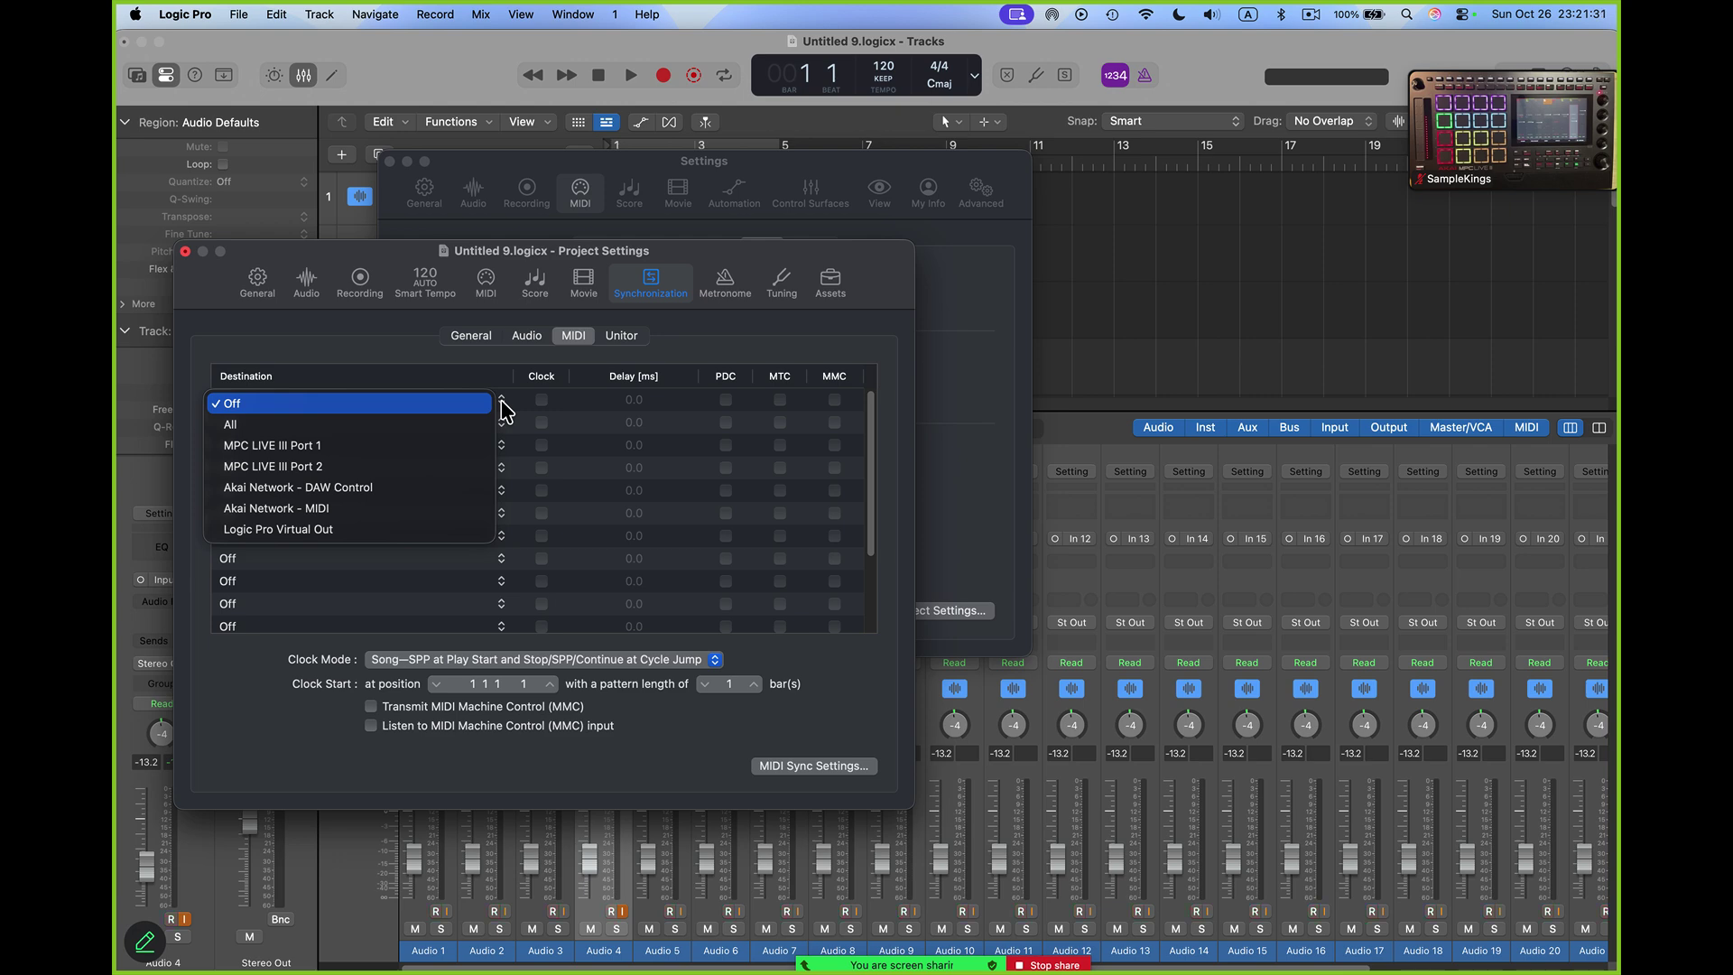
click(486, 446)
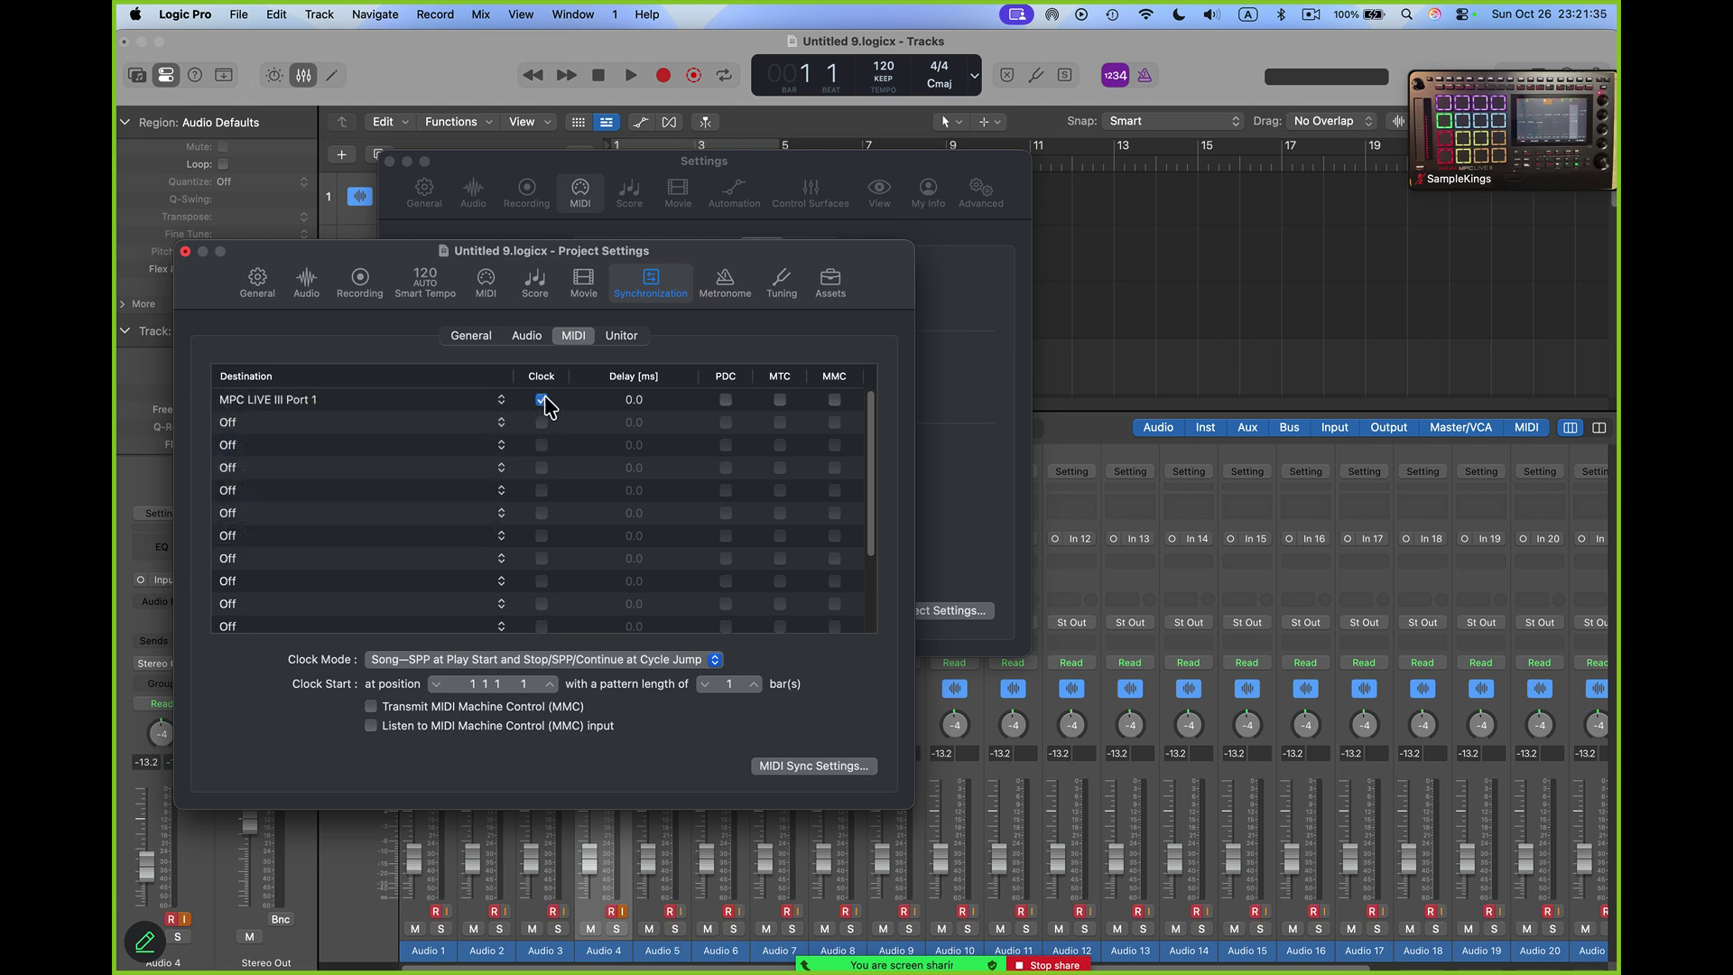
Enable MMC for MPC LIVE III Port 1 and start playback to test sync.
click(834, 399)
click(631, 76)
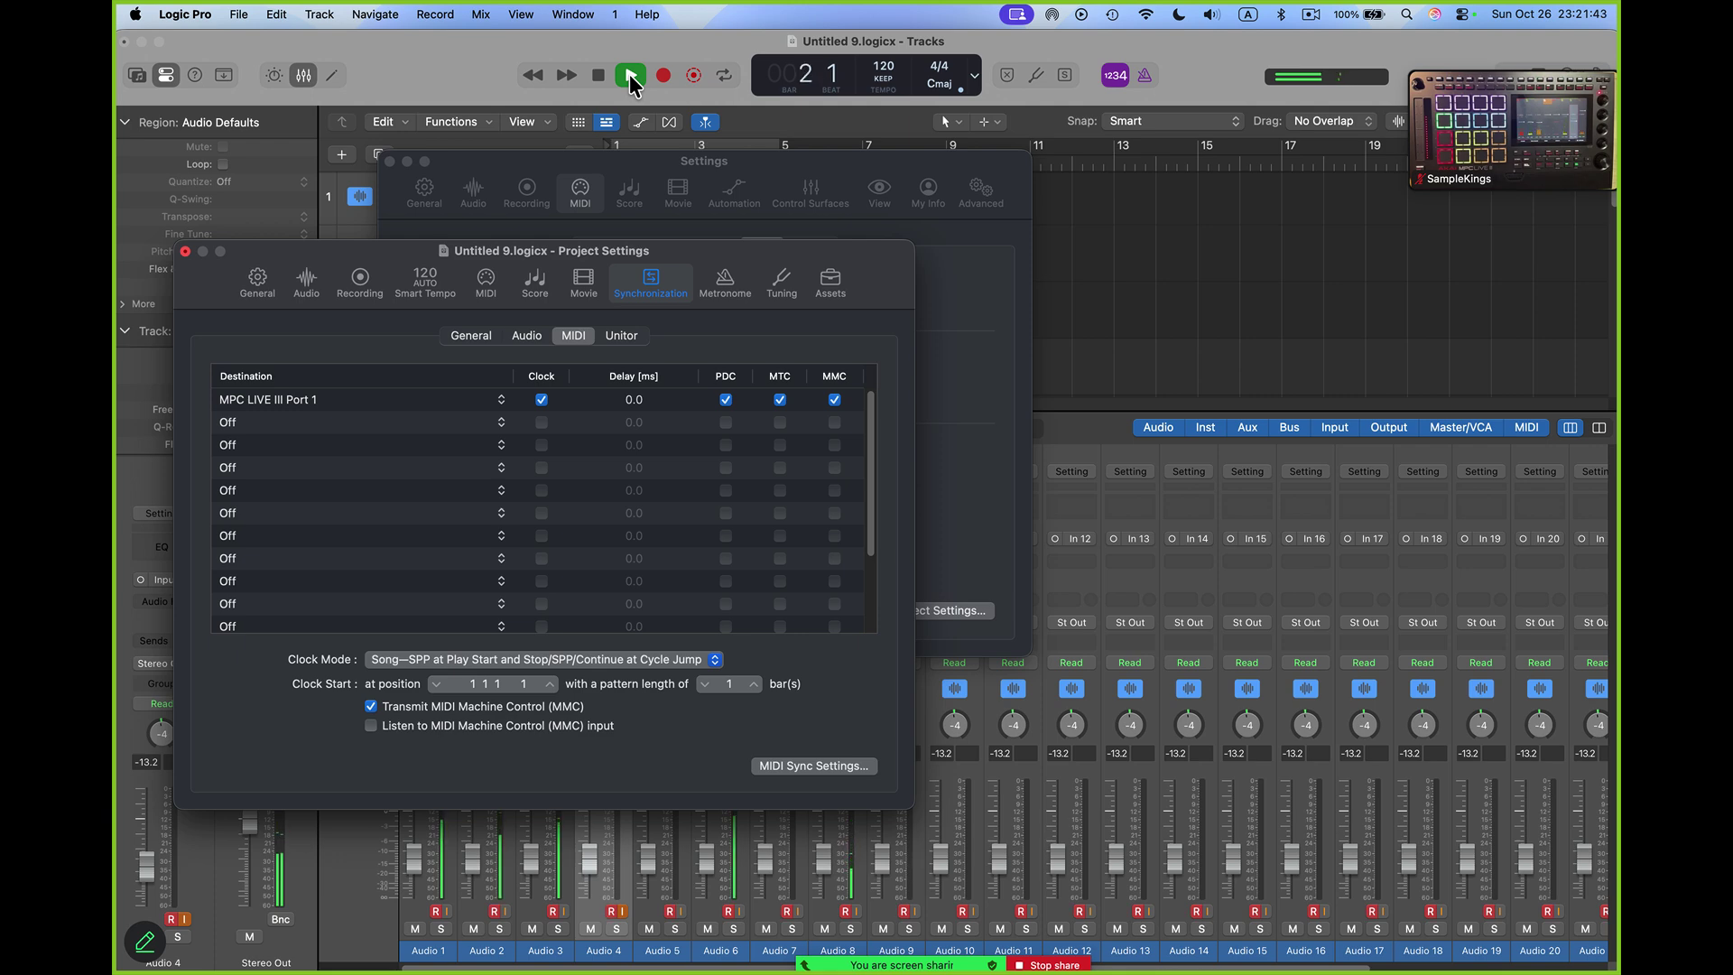
Close the Project Settings window and the participant profile, and enlarge the MPC video feed.
click(185, 252)
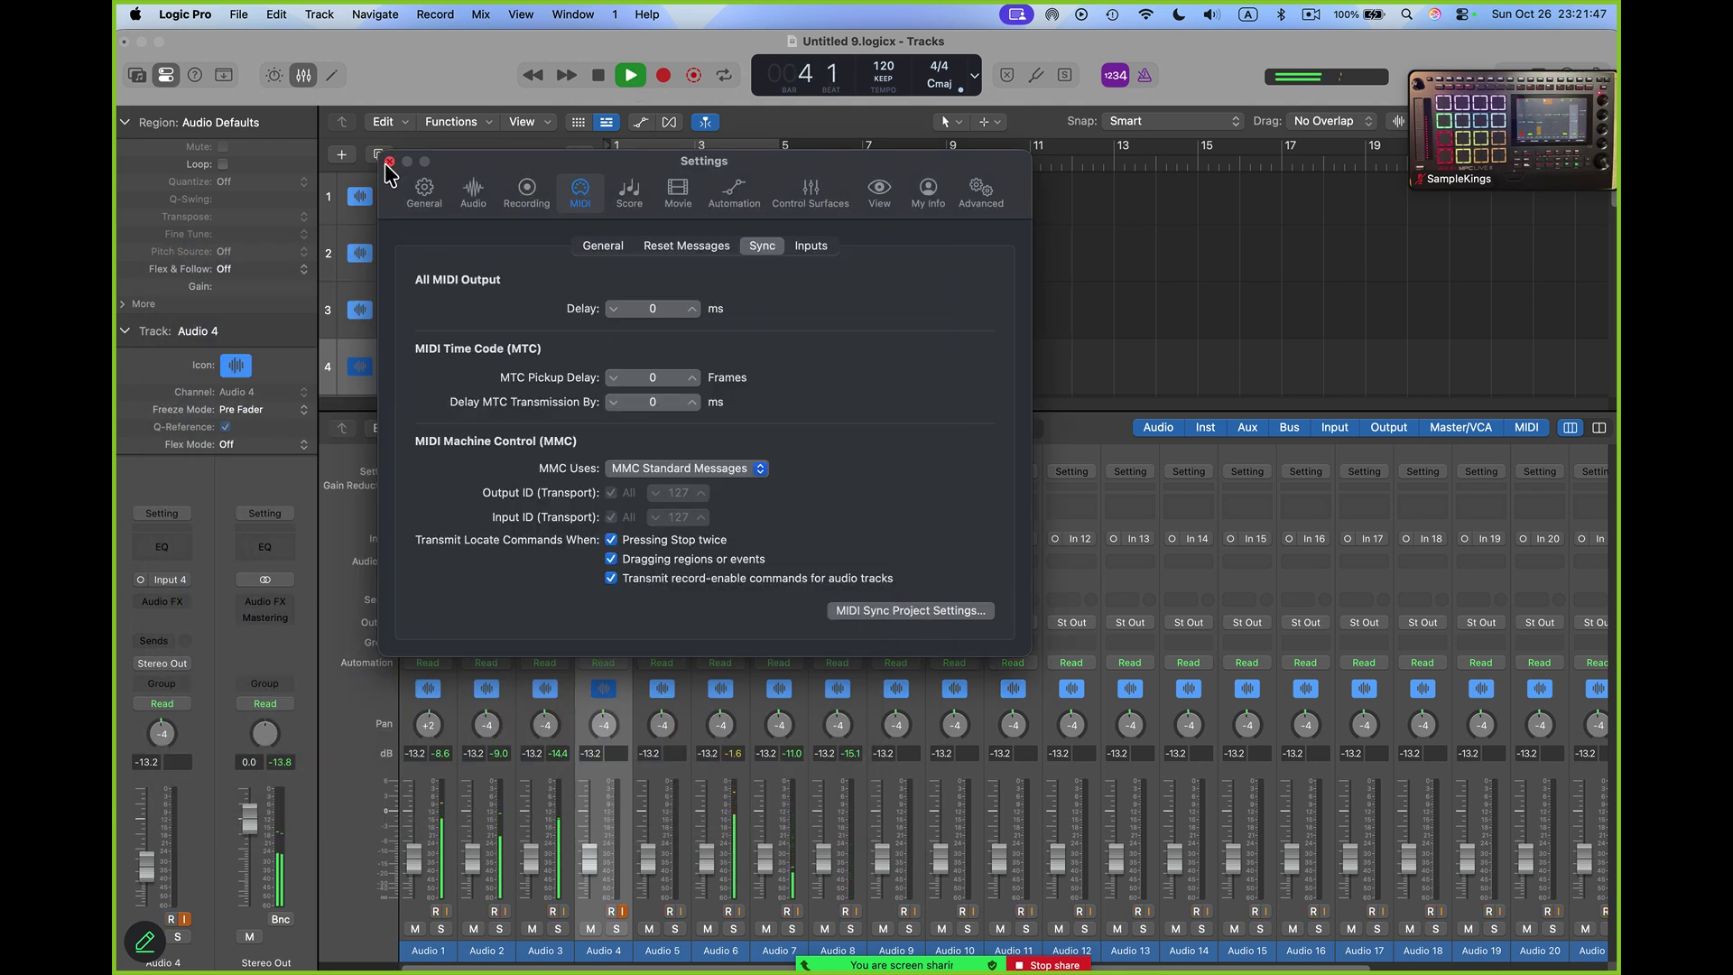
mouse_move(1442, 186)
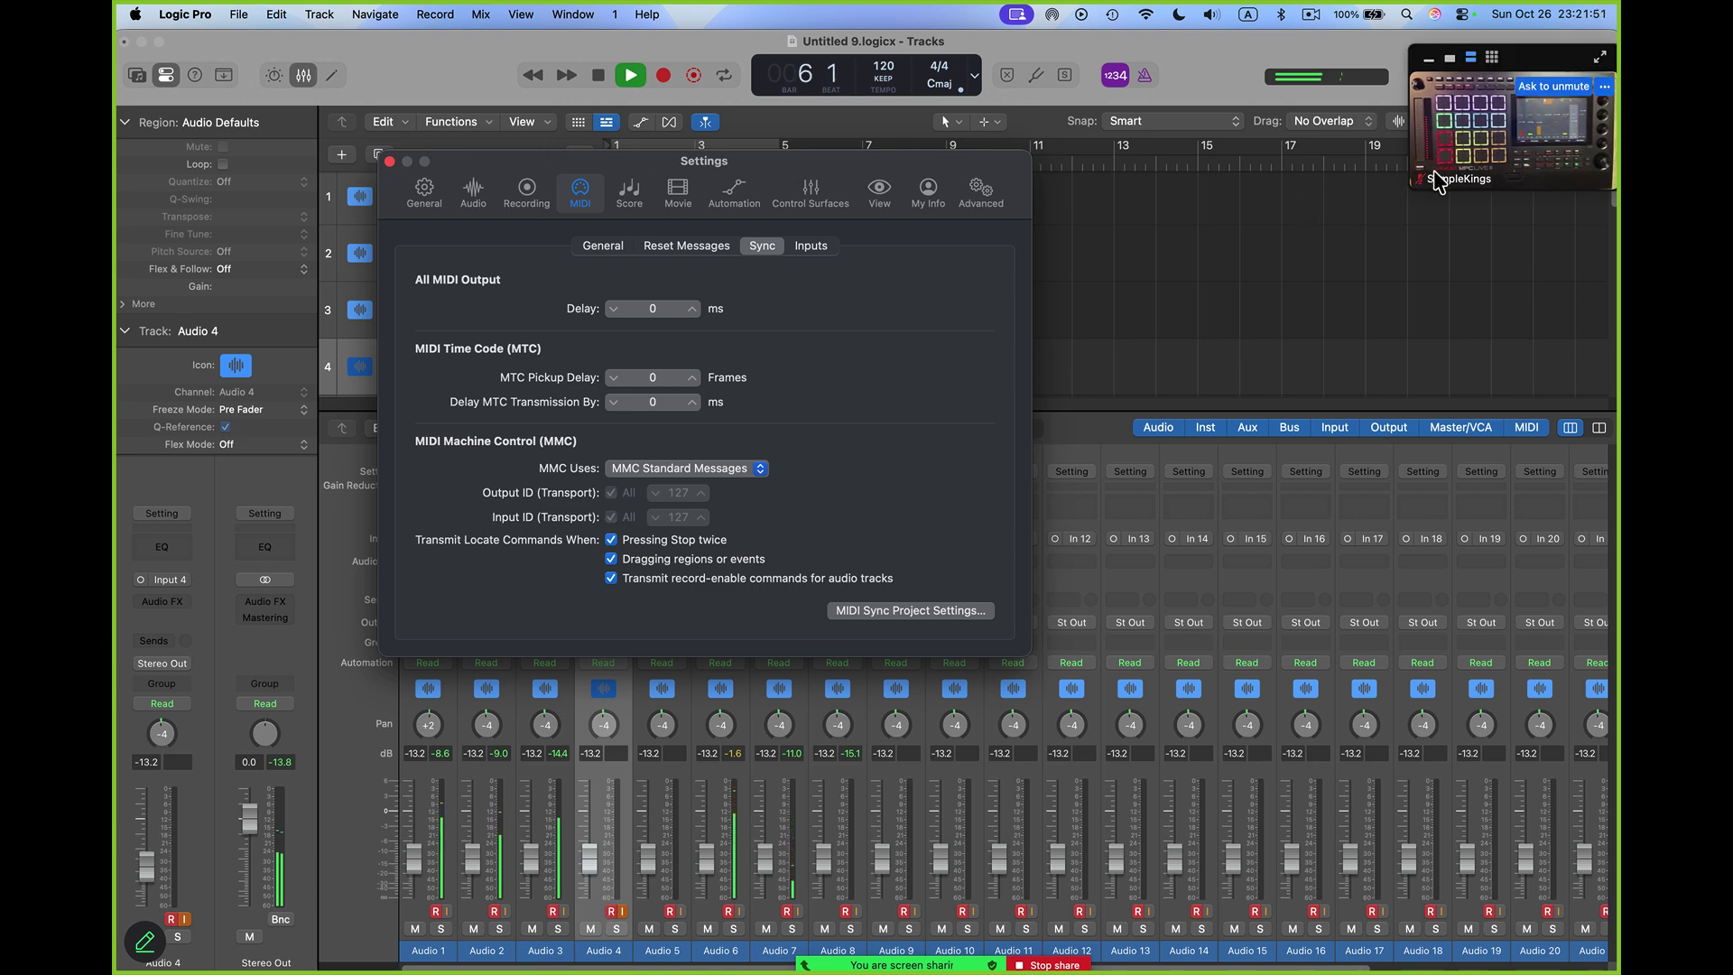
click(1420, 180)
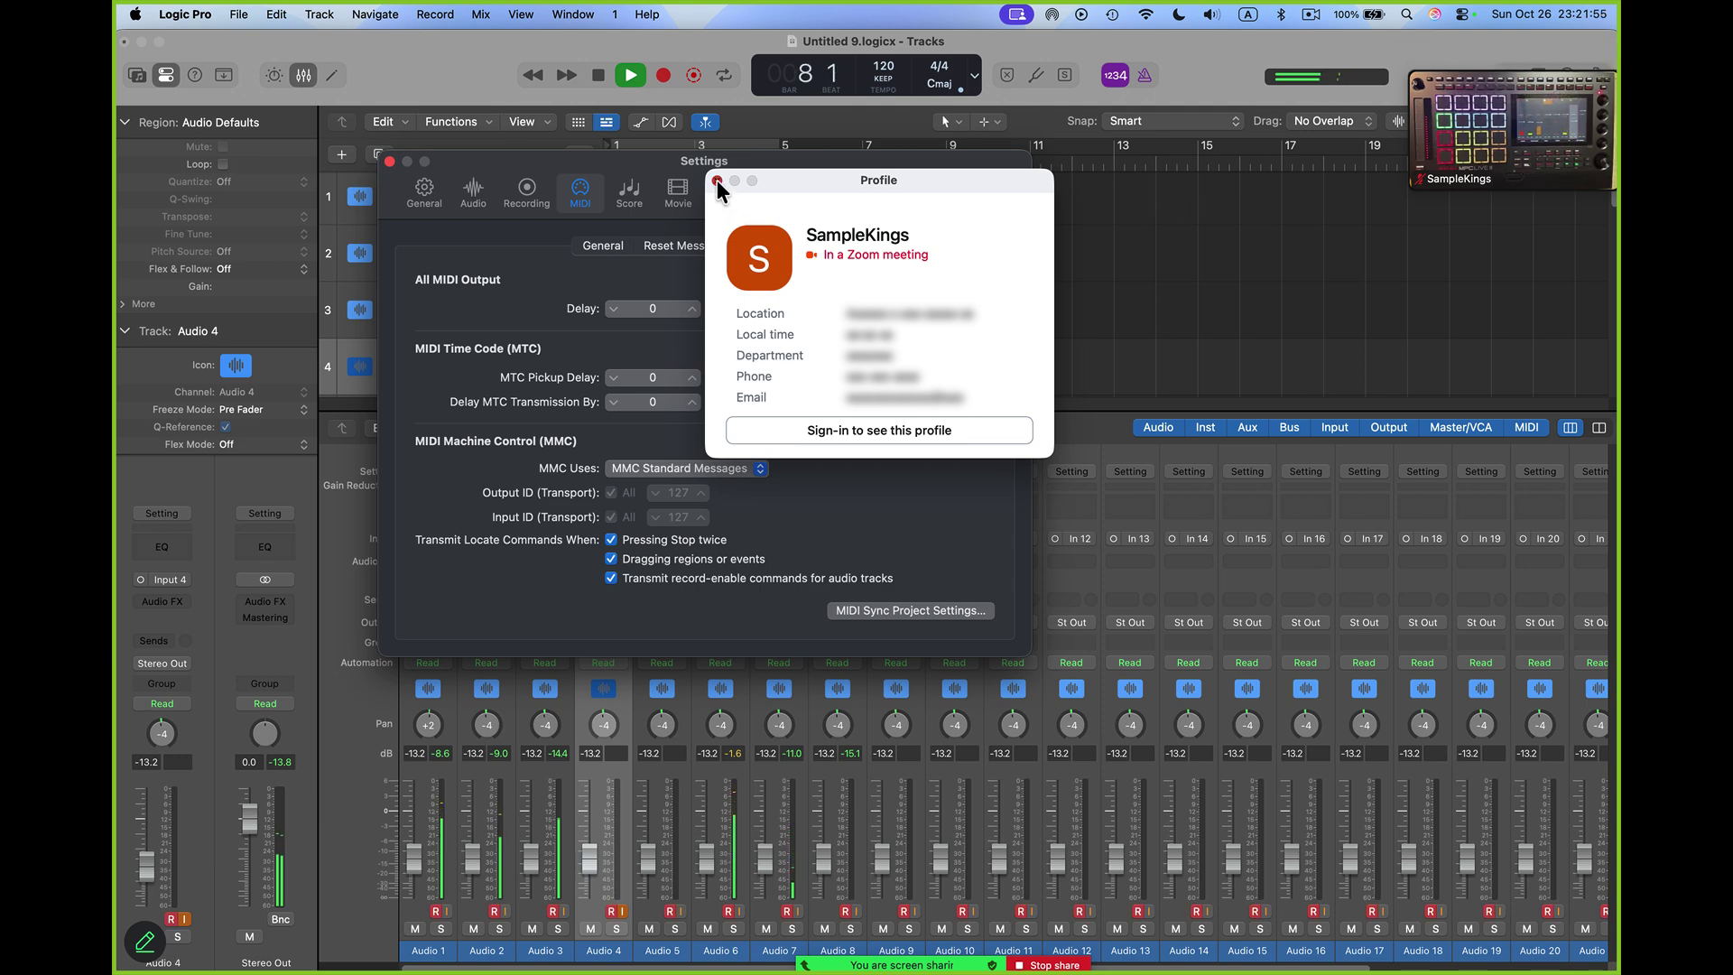
click(716, 181)
click(1449, 58)
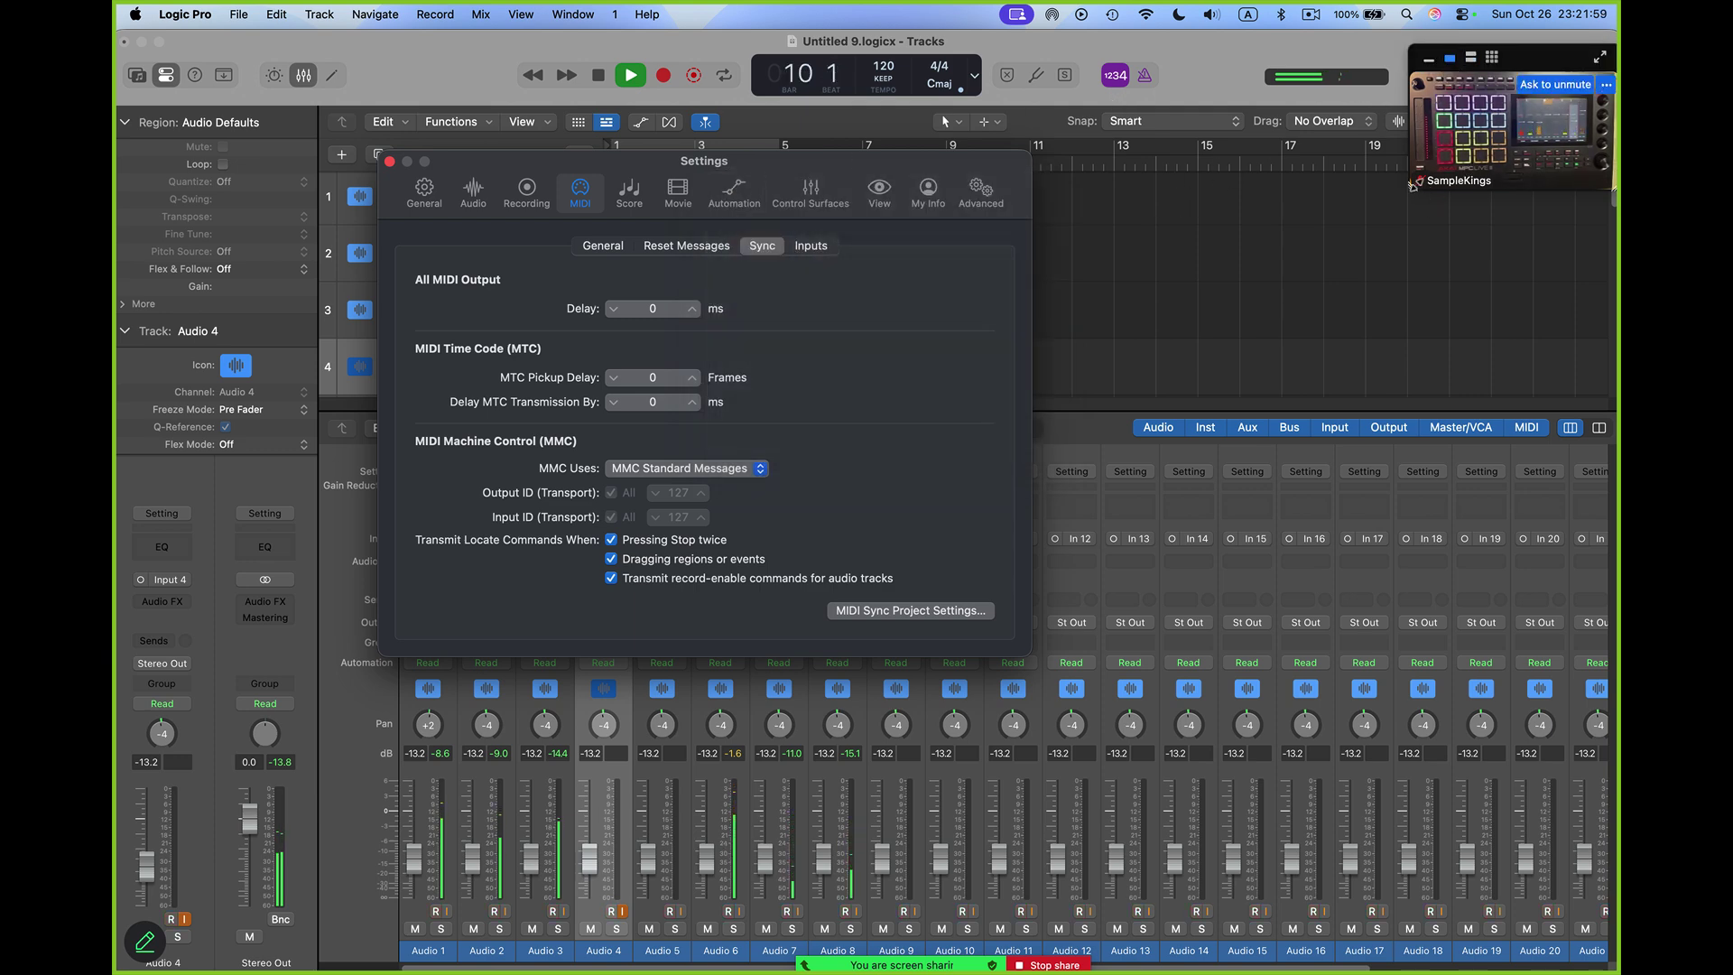
Dismiss the stray channel strip menu, move the MPC video aside, and stop playback at bar 14.
click(1346, 472)
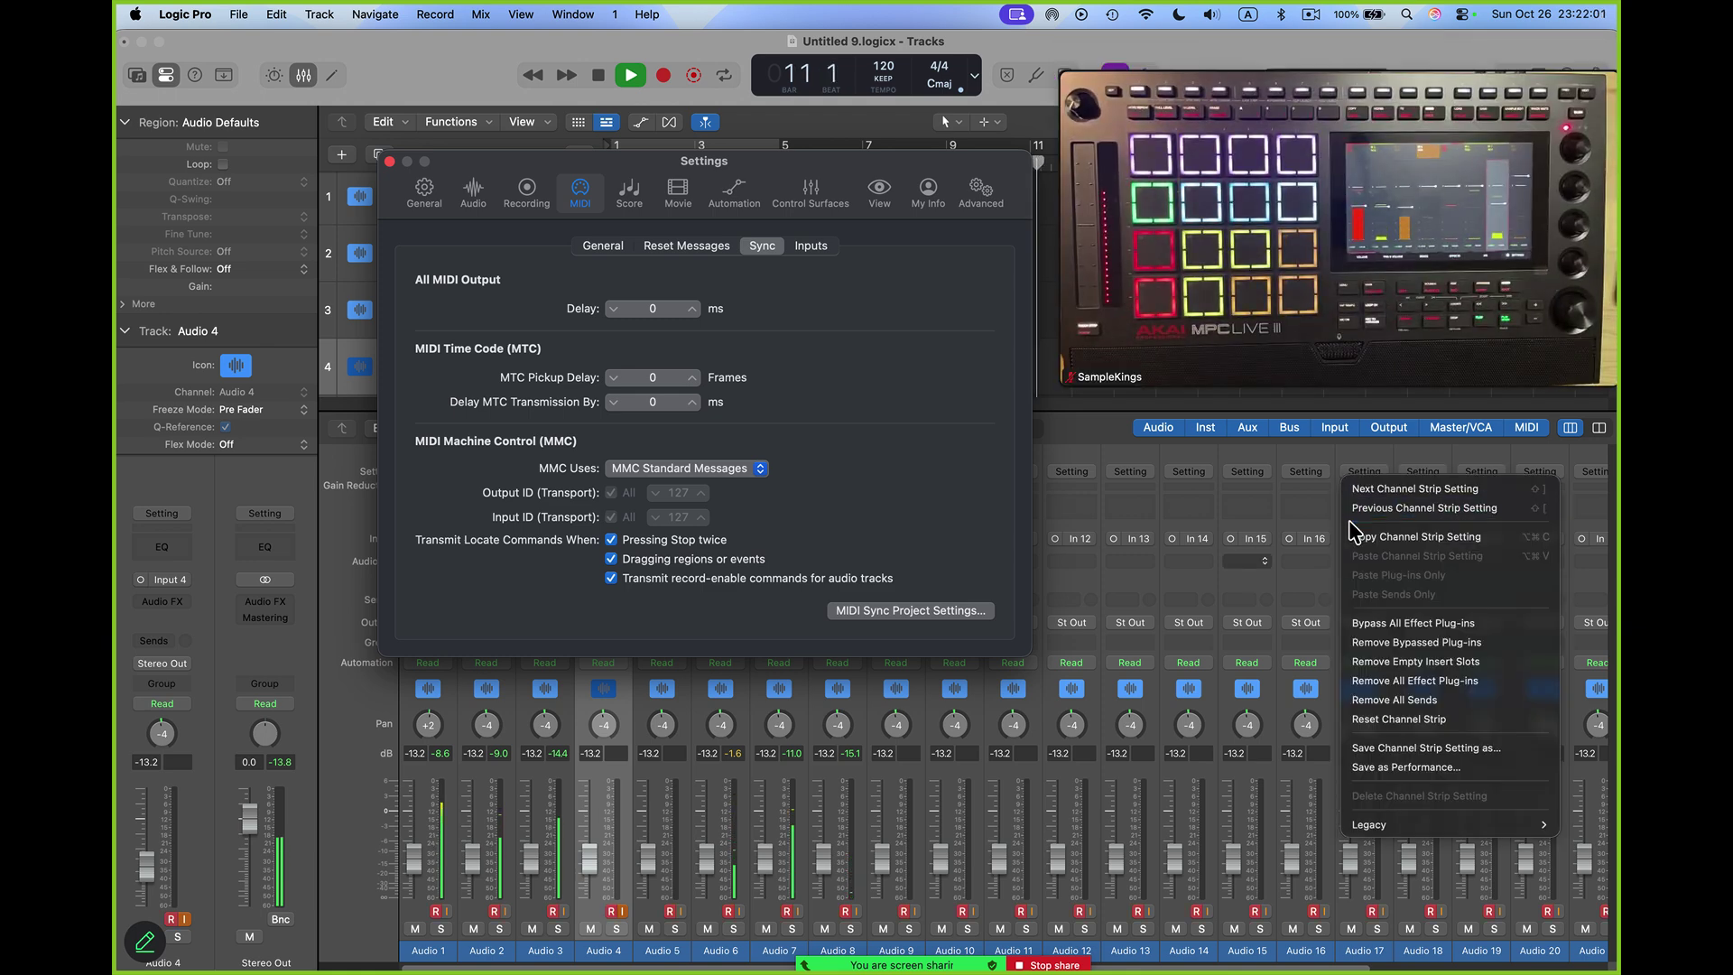
key(Escape)
drag(1353, 375, 1358, 452)
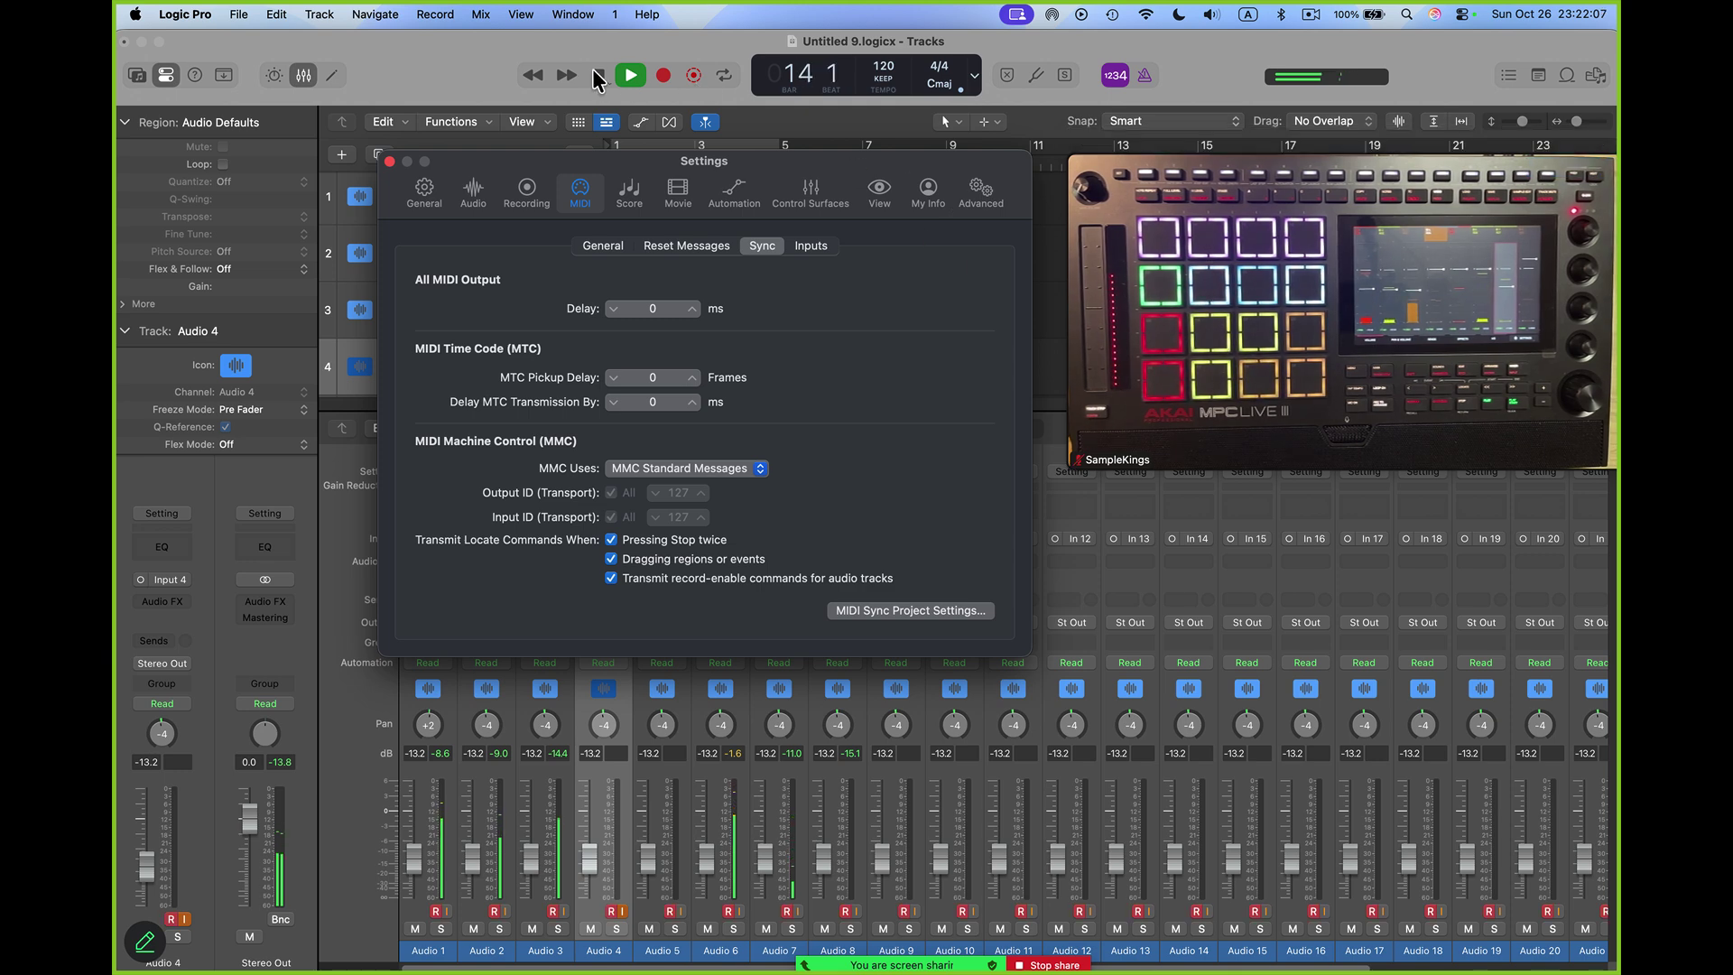
click(629, 78)
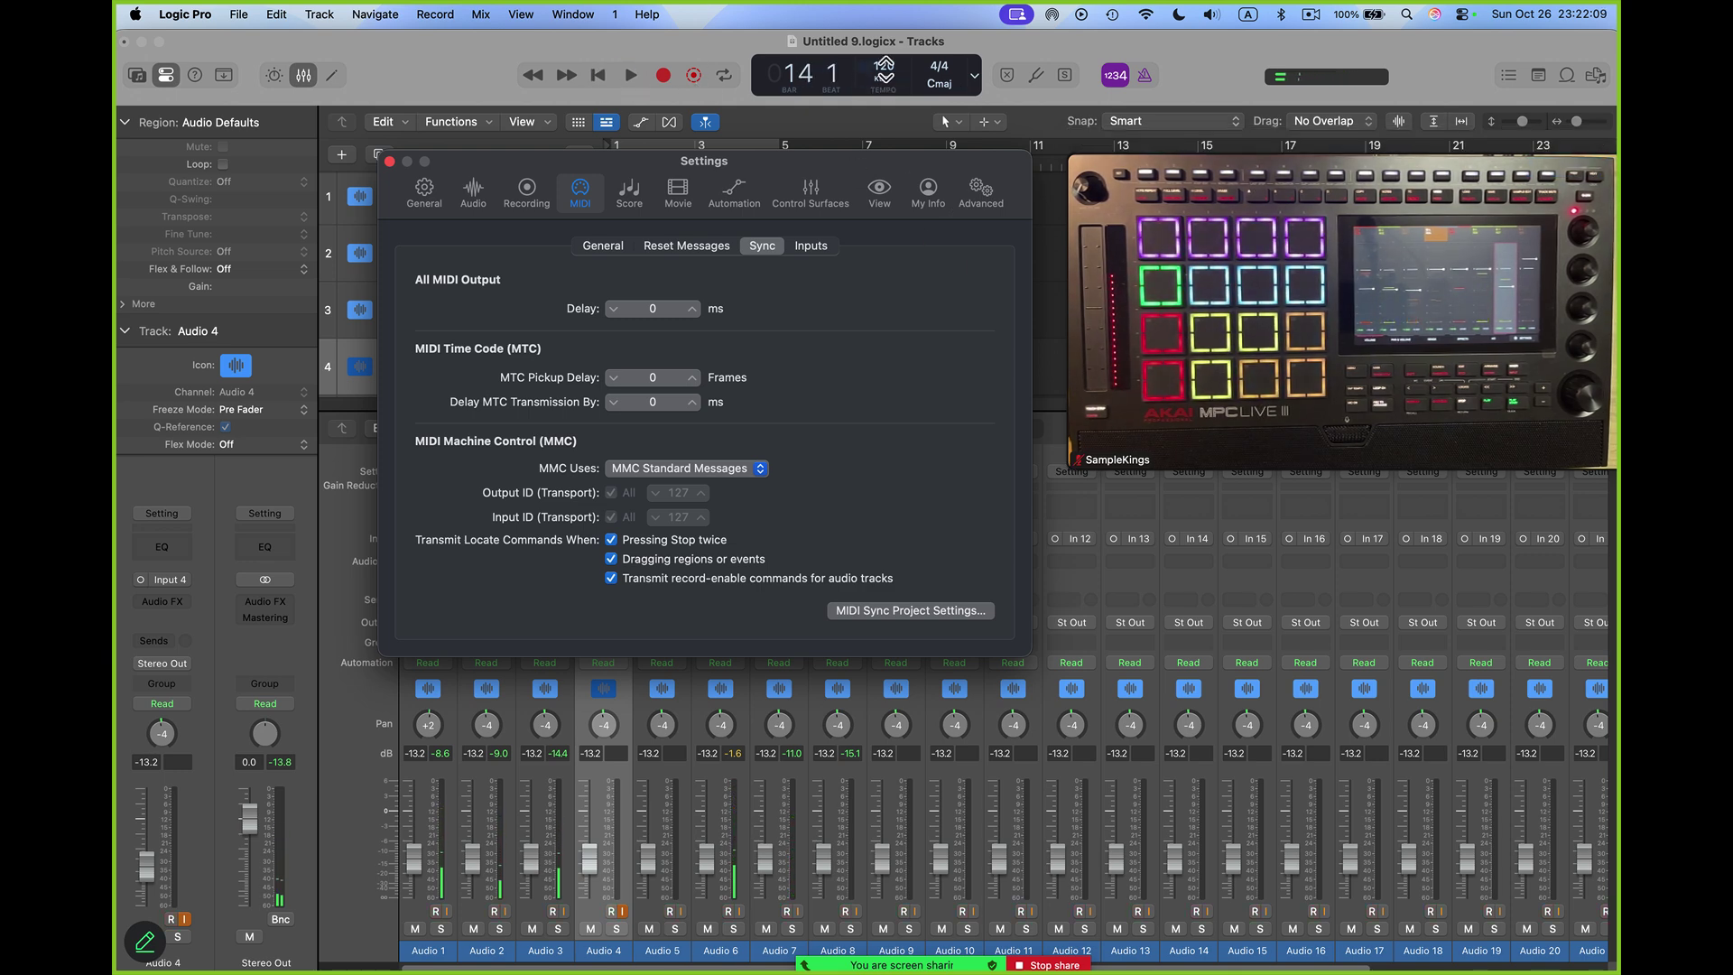
click(885, 67)
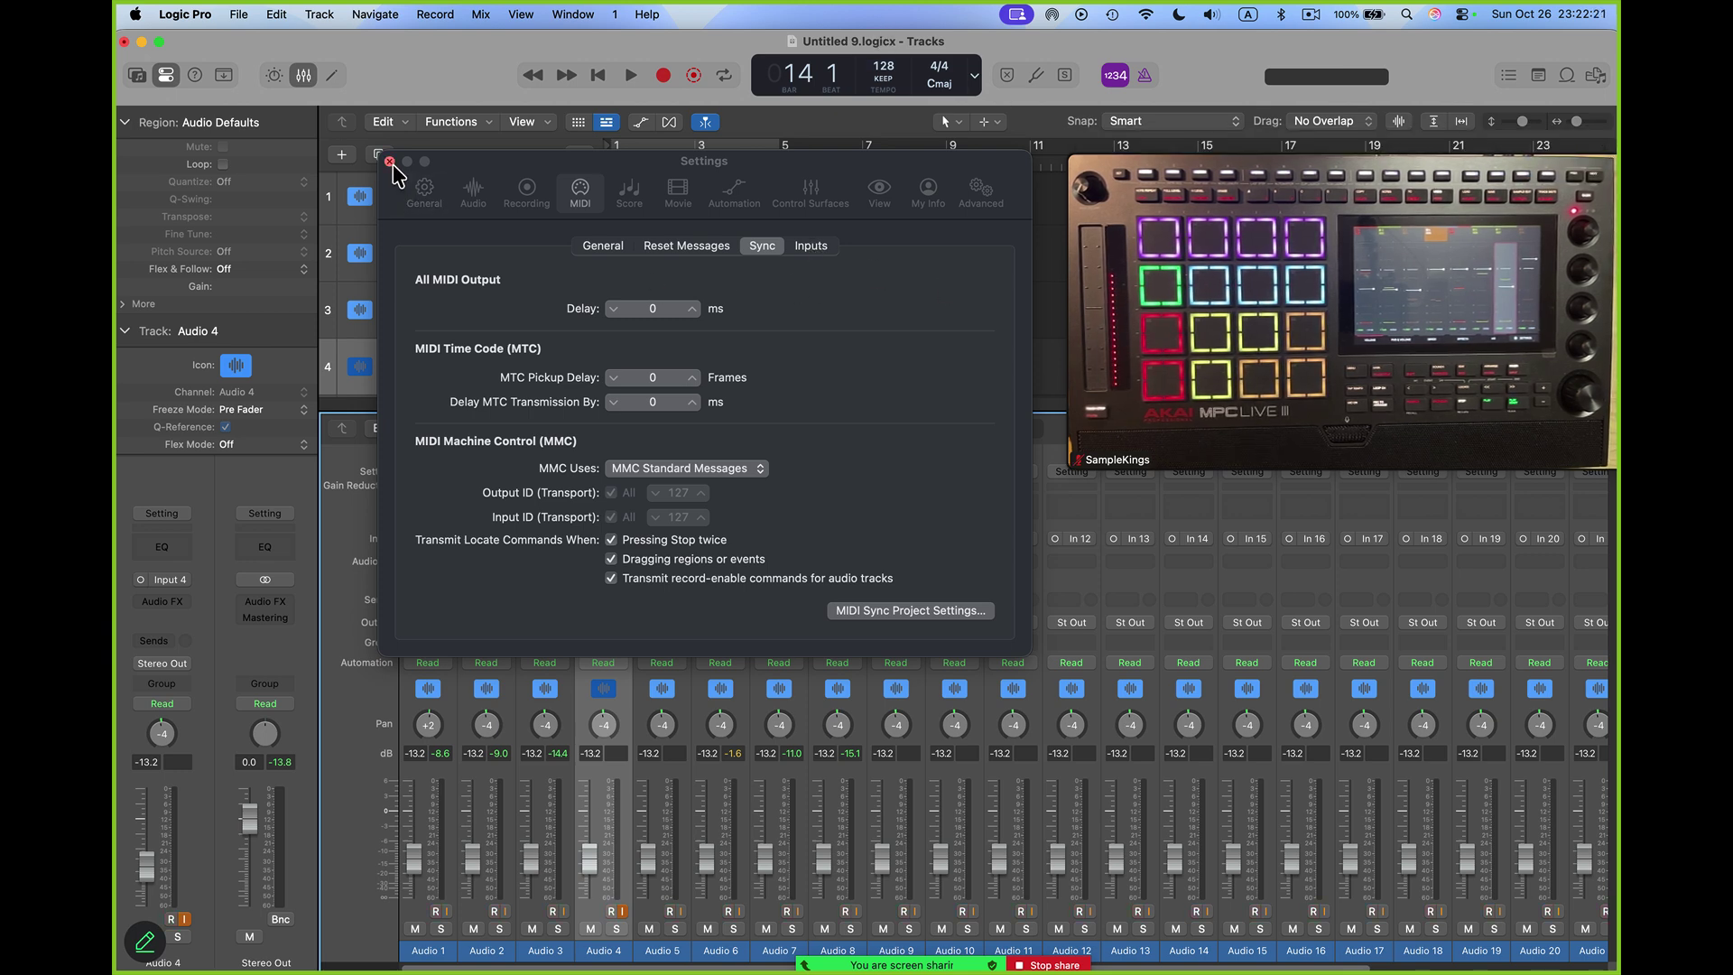
Make a free-tempo test recording, apply its 129 BPM region tempo to the project, and return to bar 1.
click(389, 161)
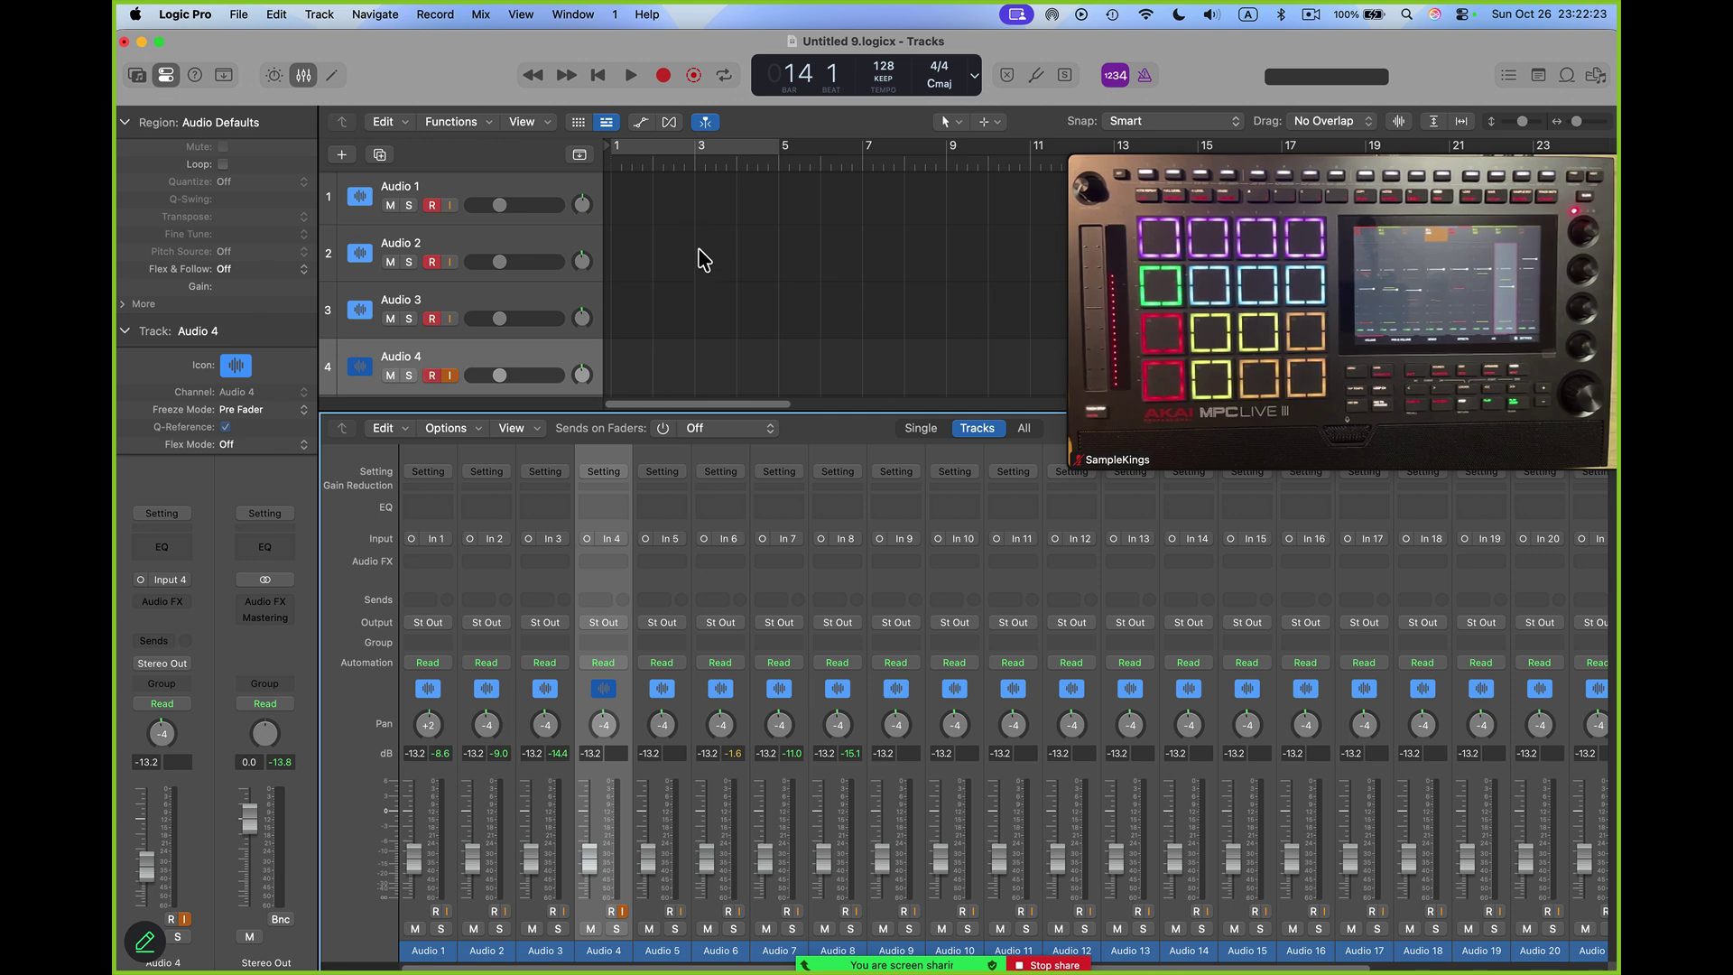
click(693, 78)
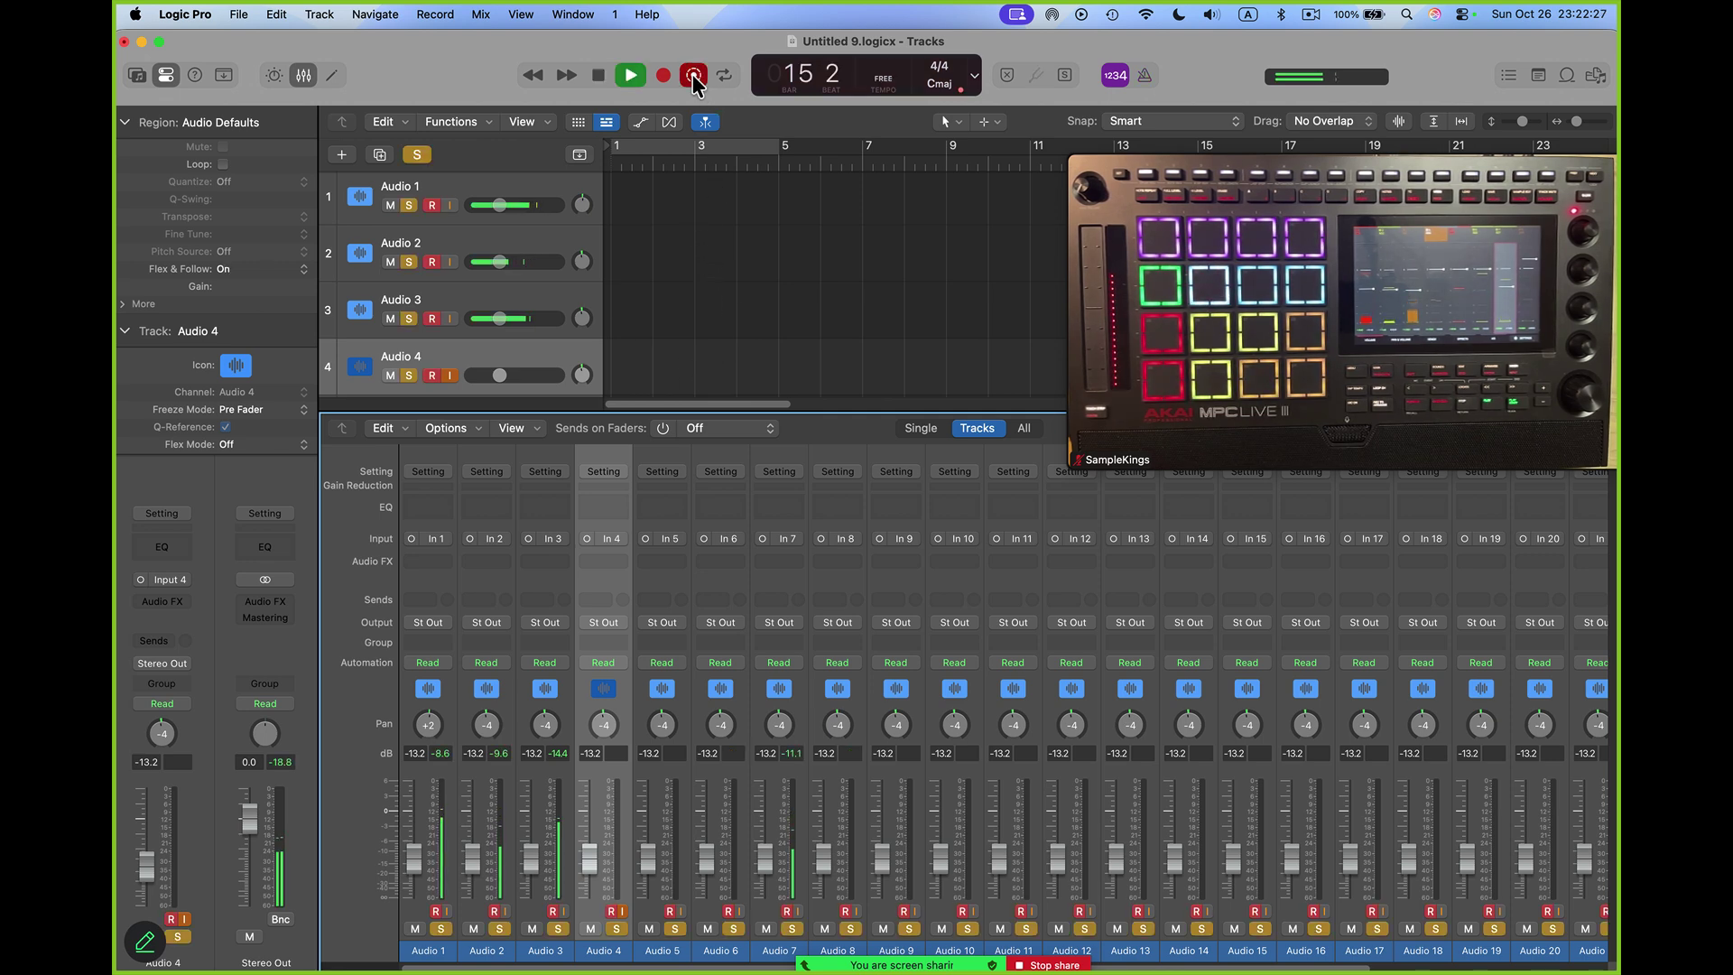
click(595, 76)
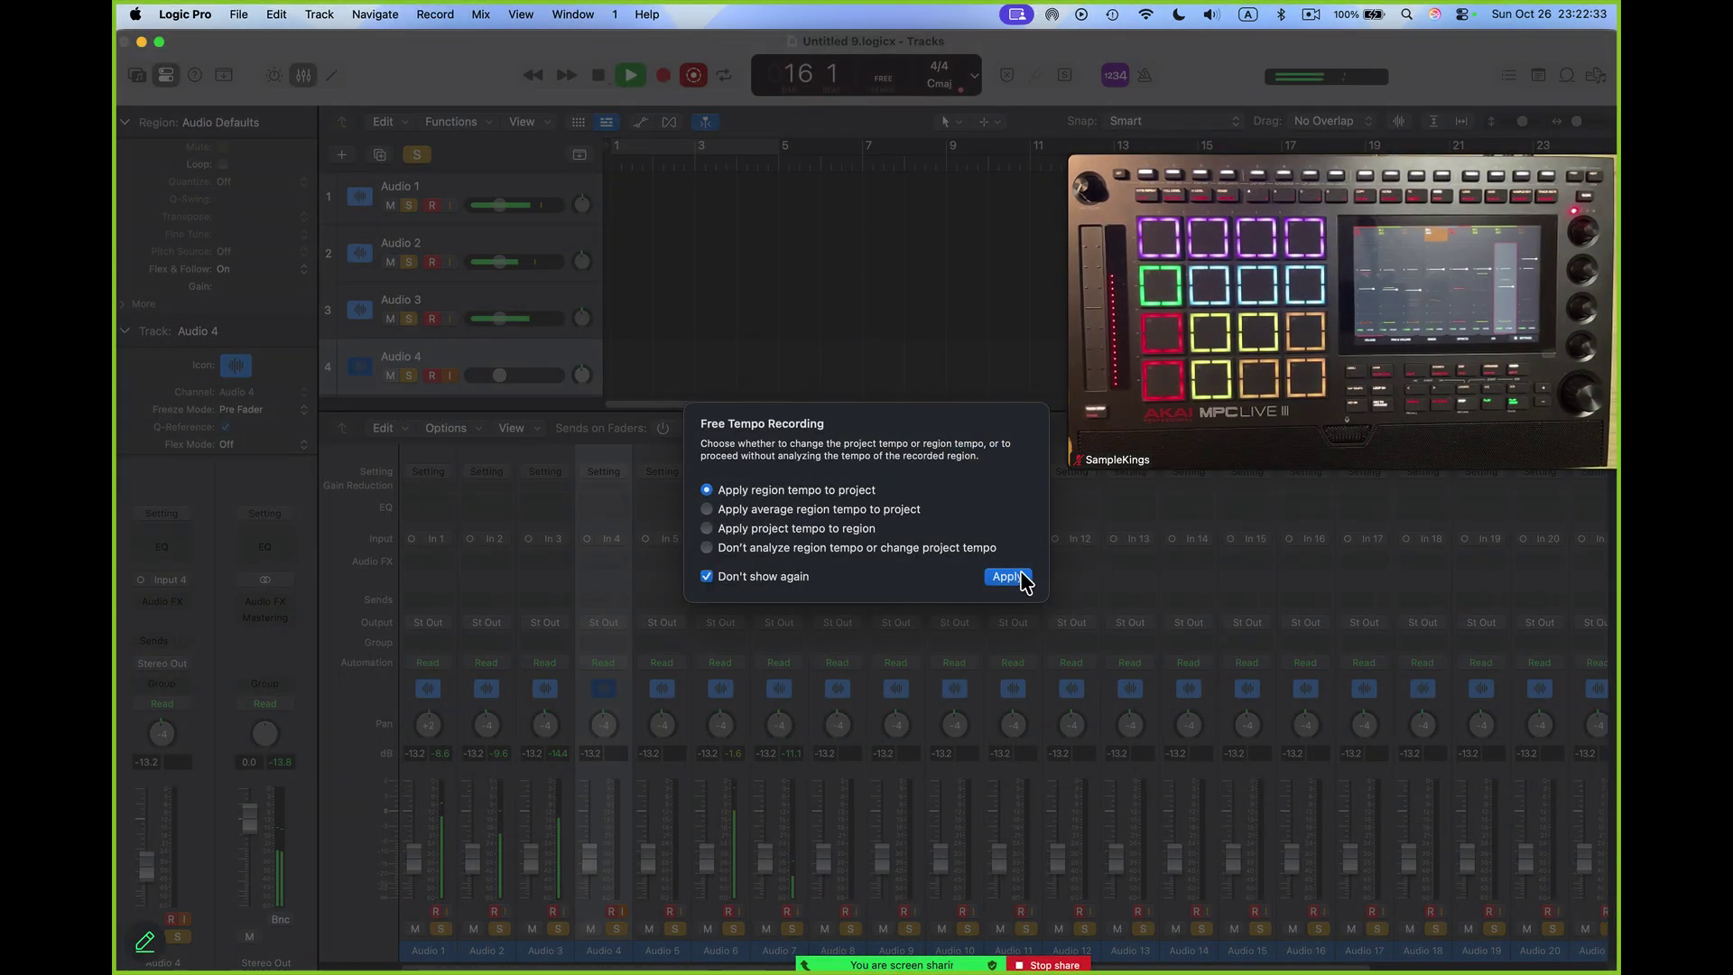
click(1007, 575)
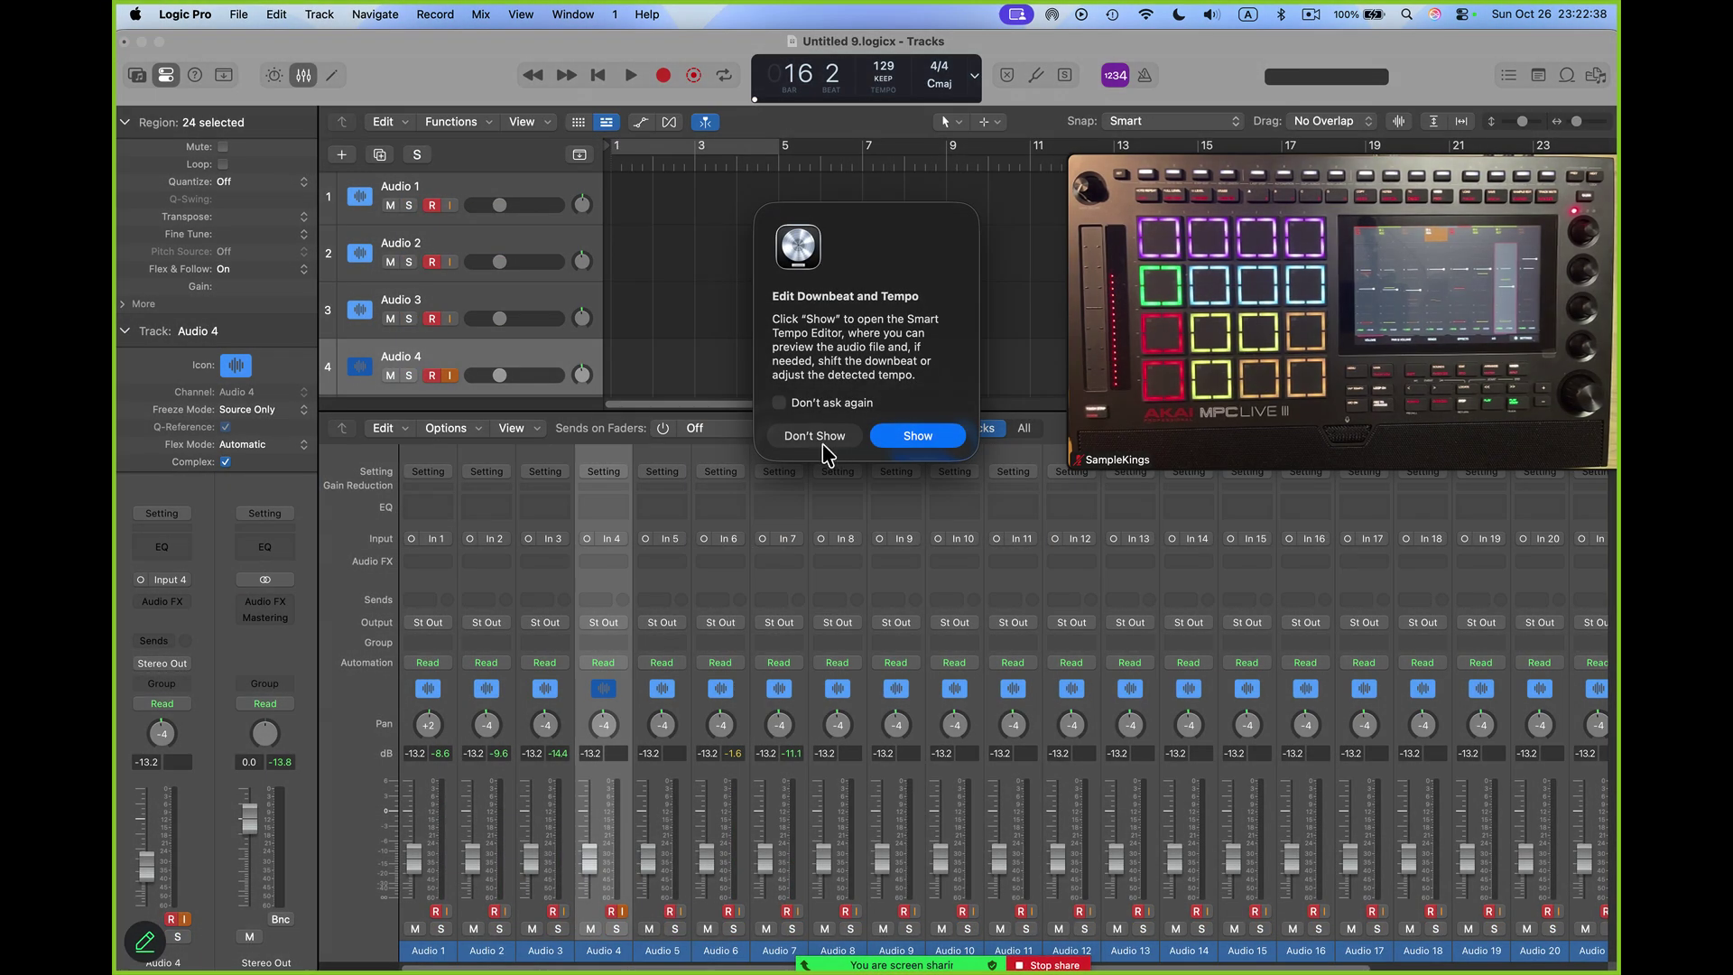
click(815, 435)
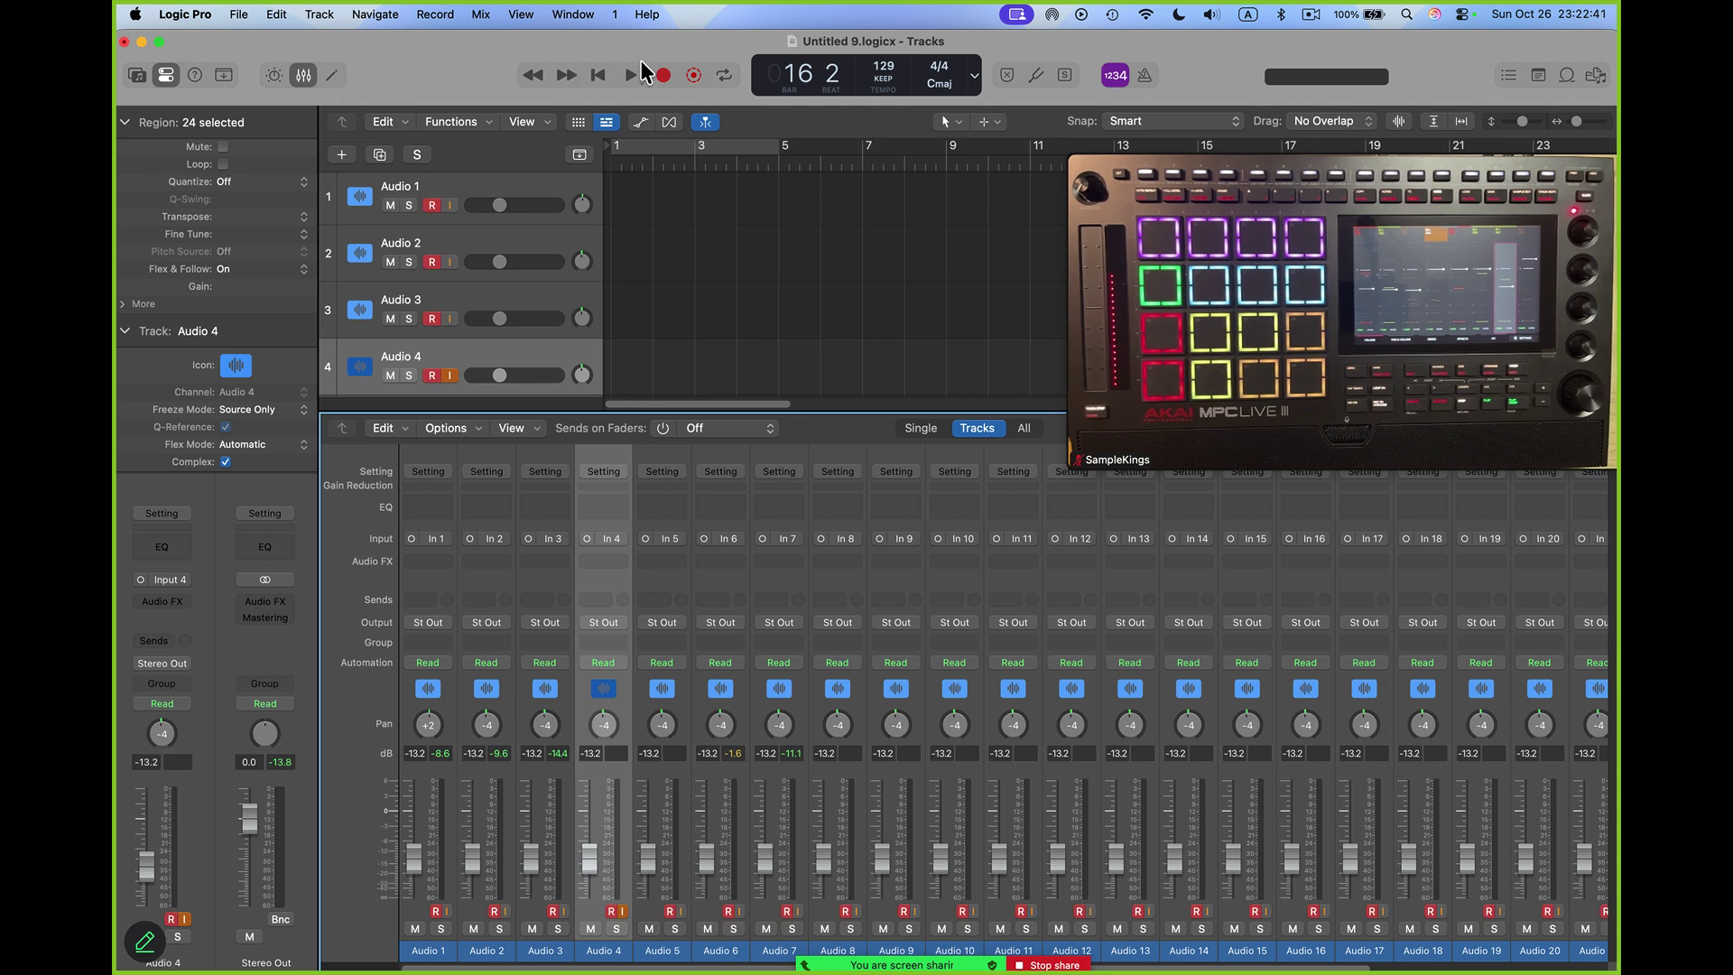
click(599, 83)
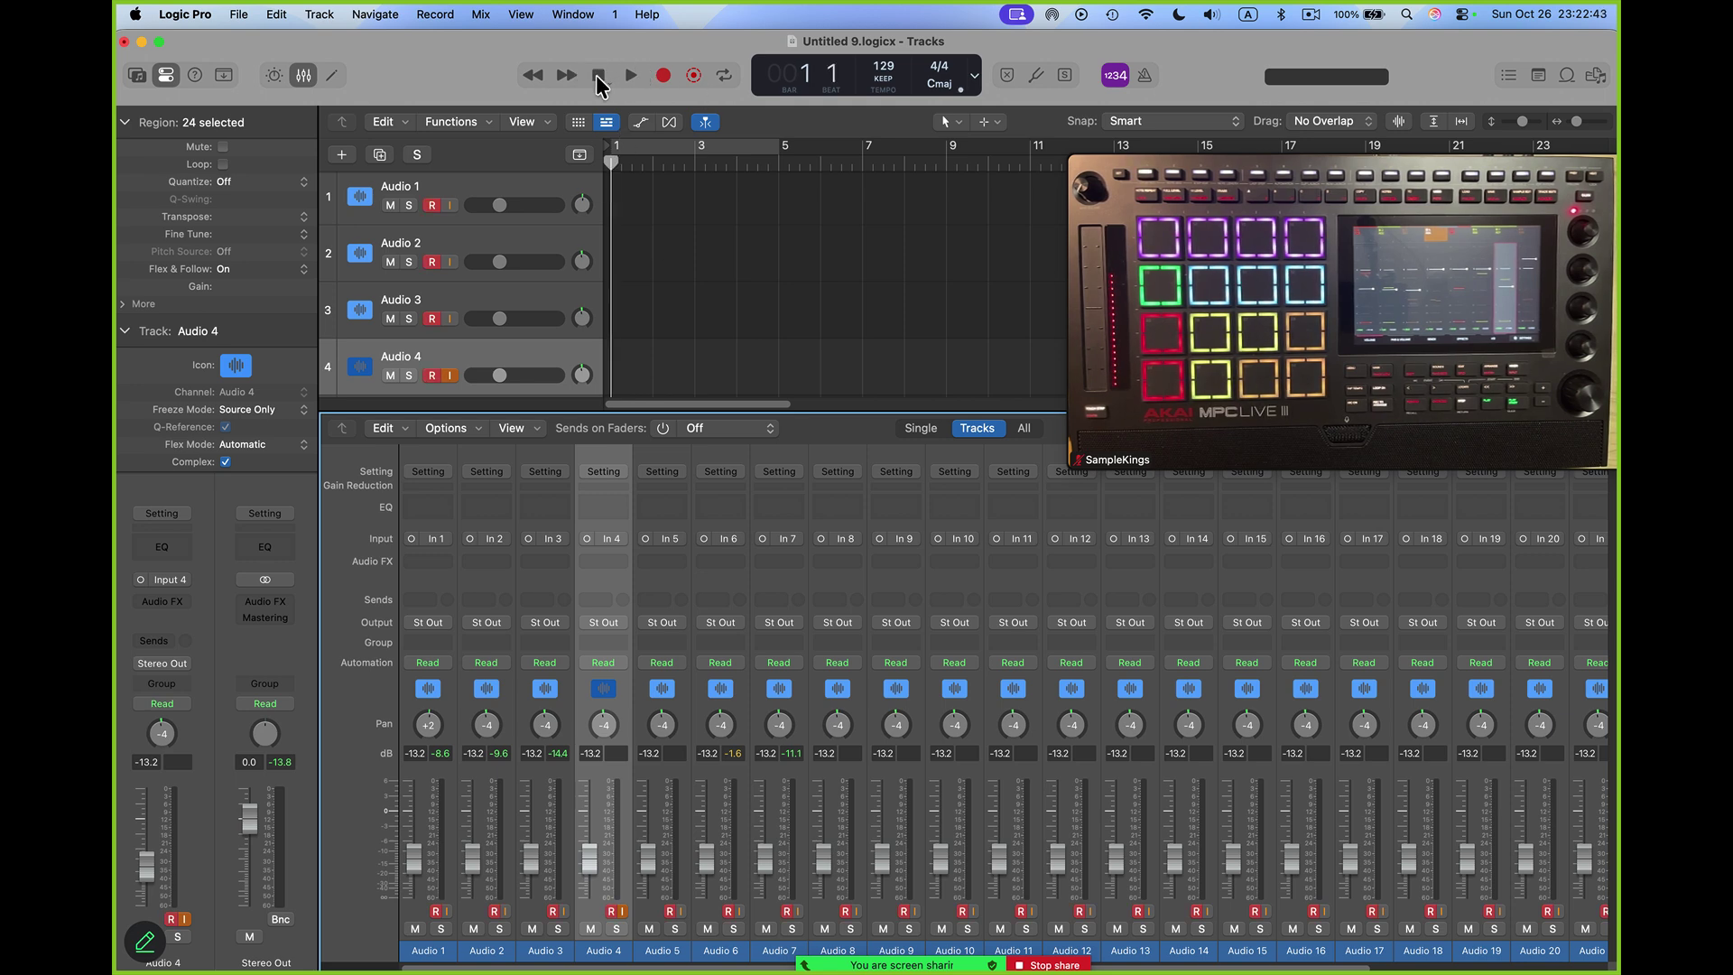
Record a second take from the MPC on all armed tracks up to about bar 8.
click(693, 79)
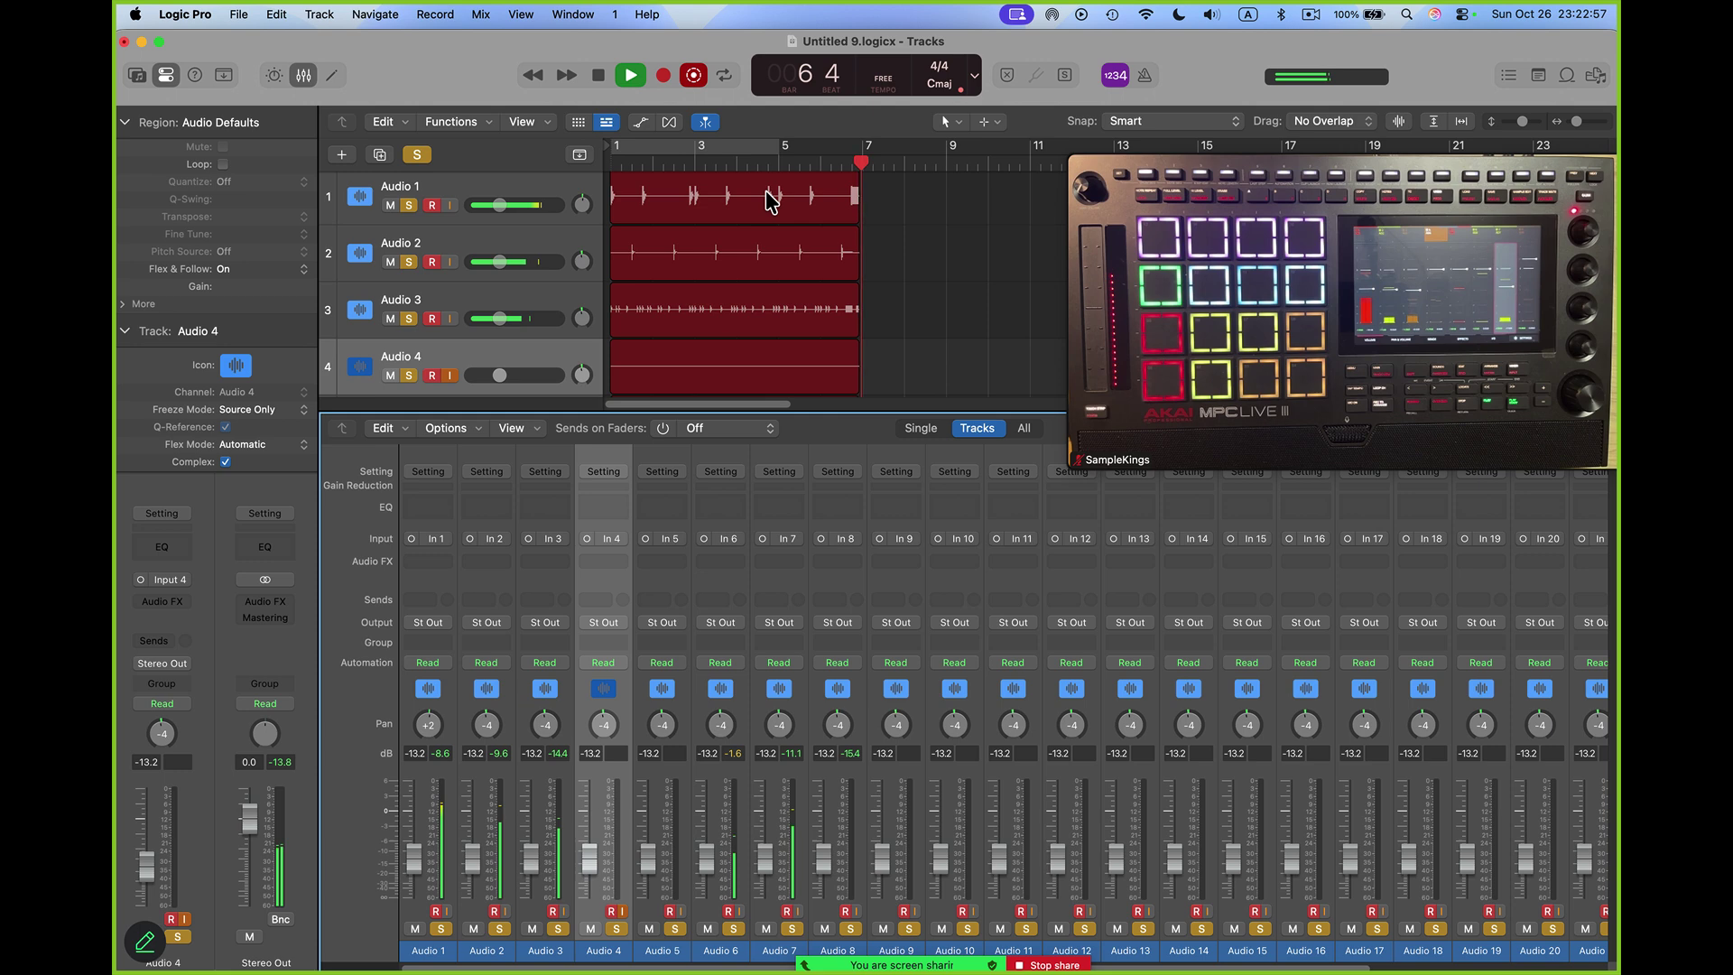
scroll(769, 199, down, 2)
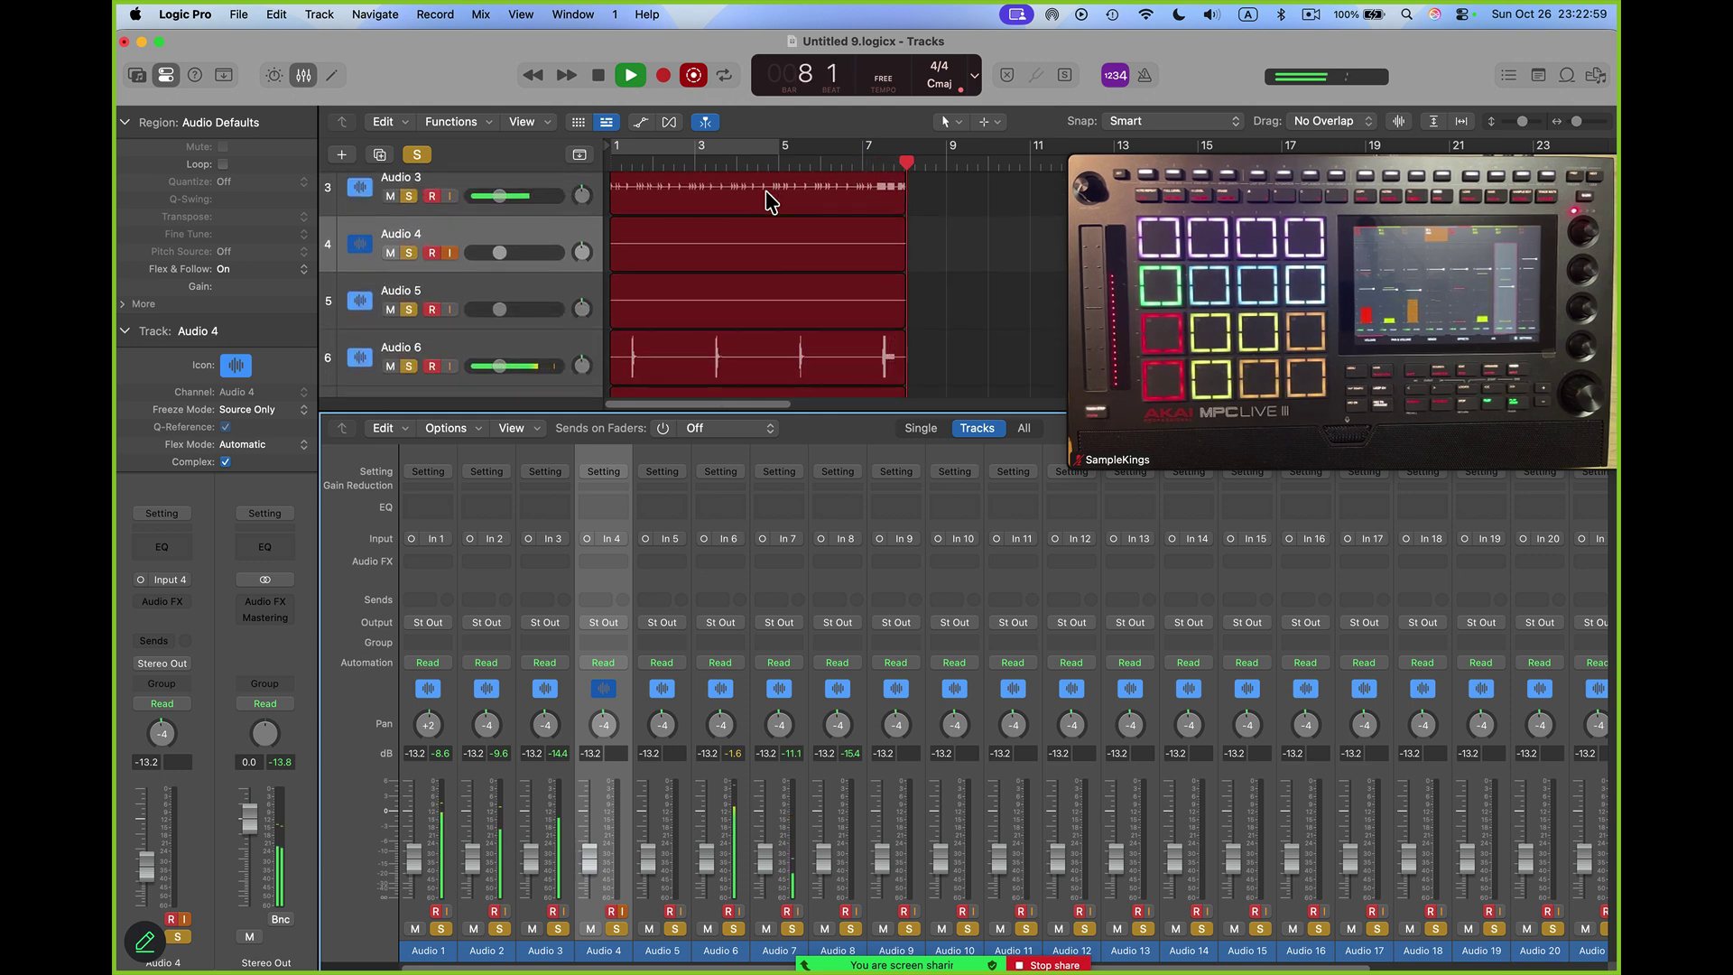
click(599, 75)
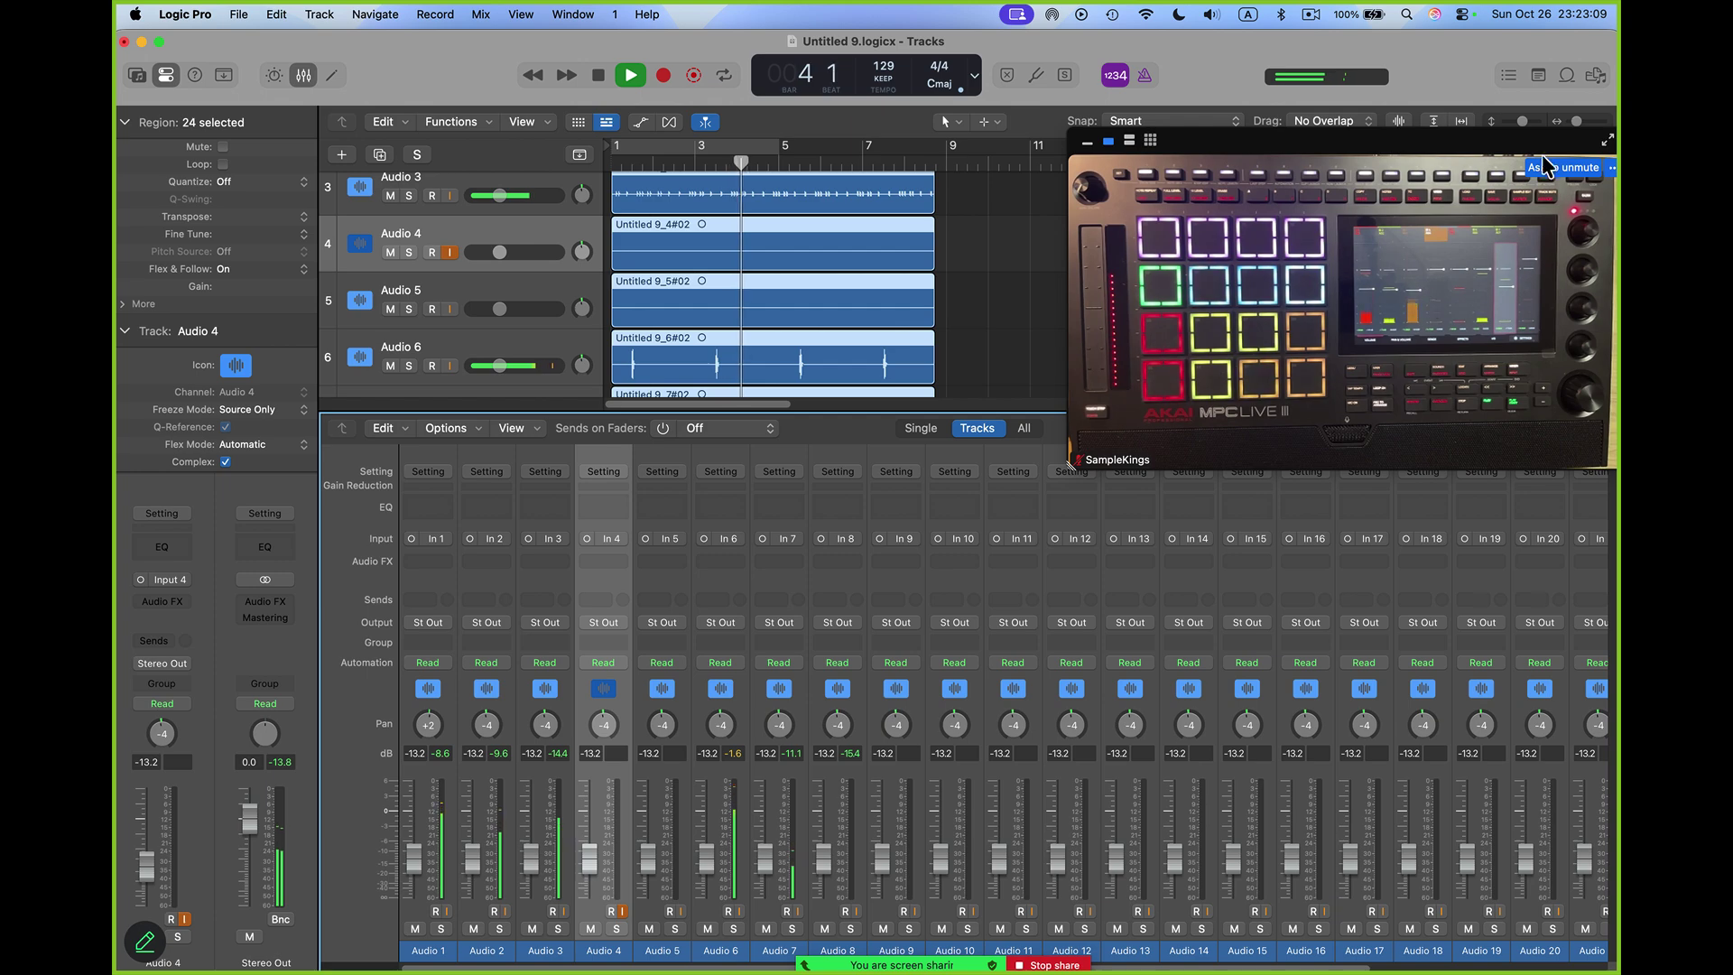
Expand the floating Zoom video into the meeting window and view the My screen share.
click(1605, 140)
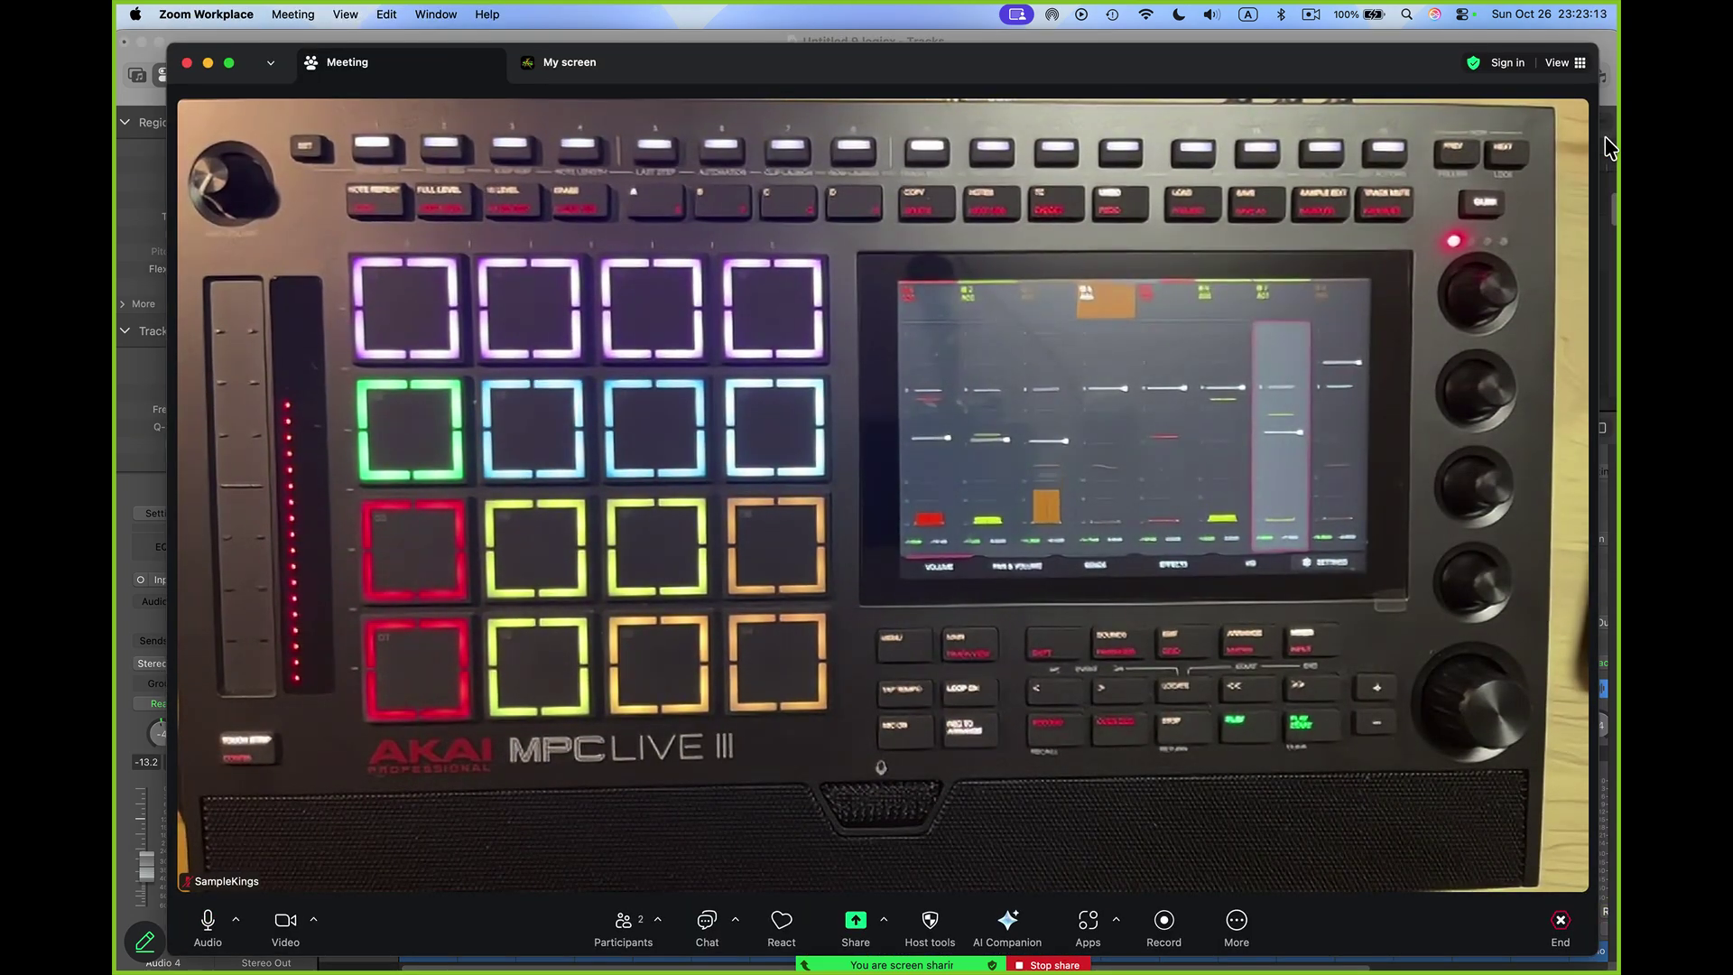
click(576, 63)
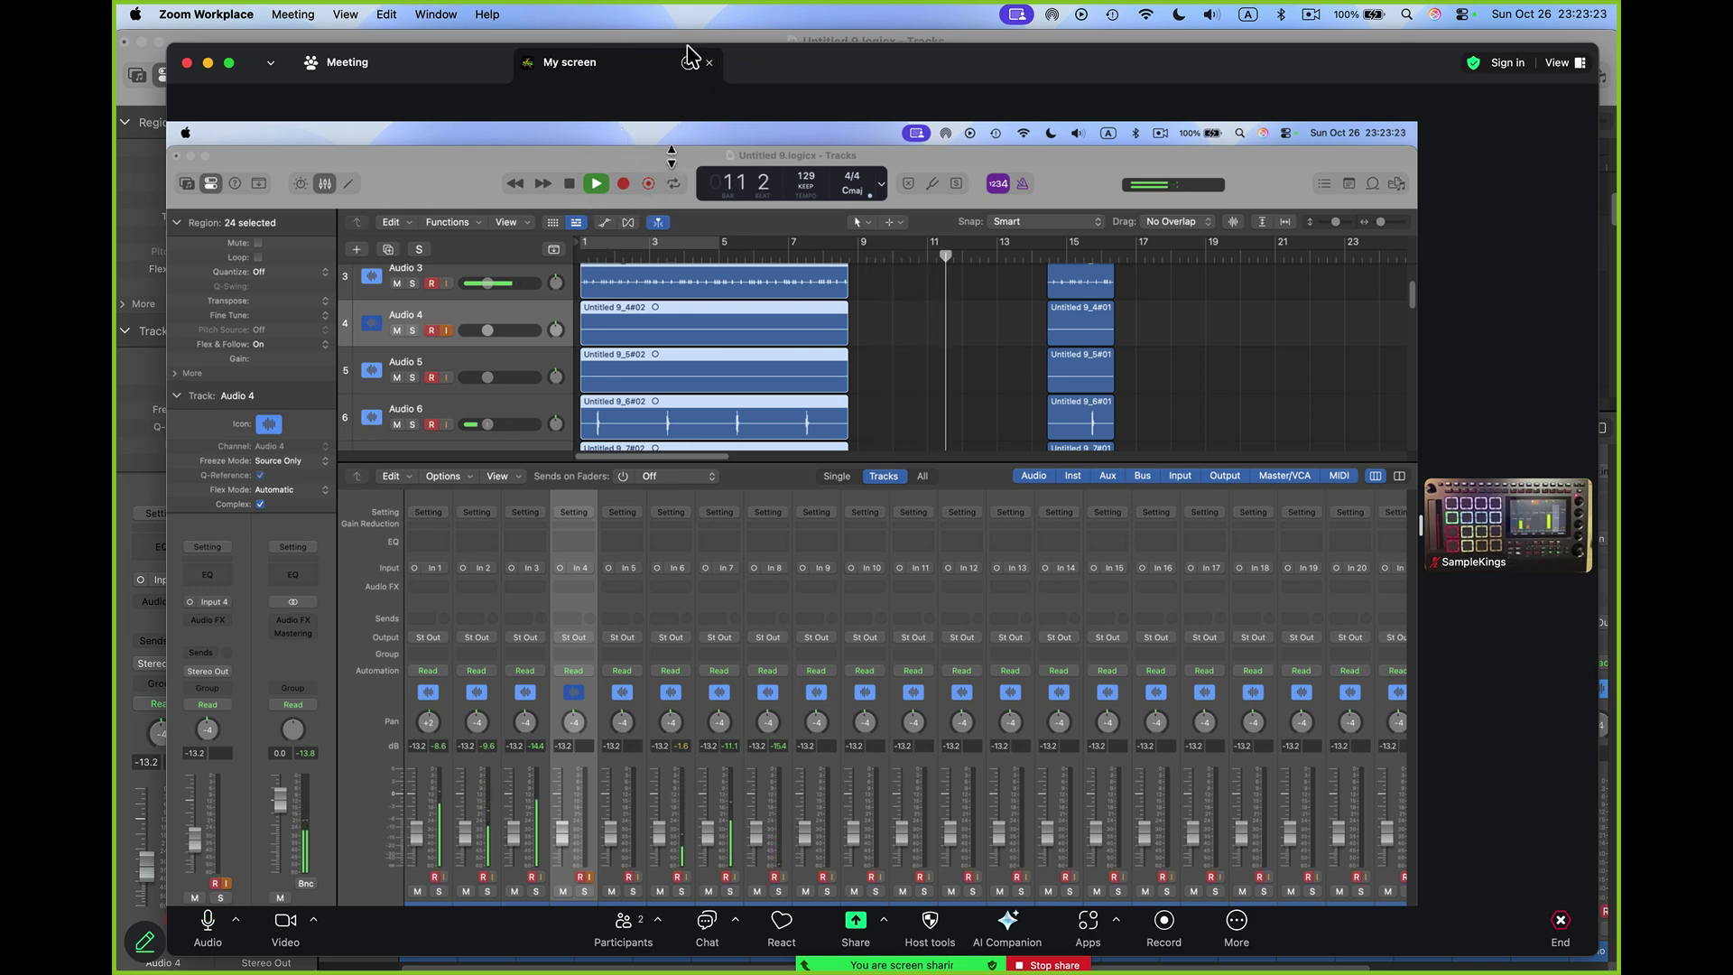
Bring Logic Pro back to the front, return the playhead to bar 1, and stop playback.
click(228, 62)
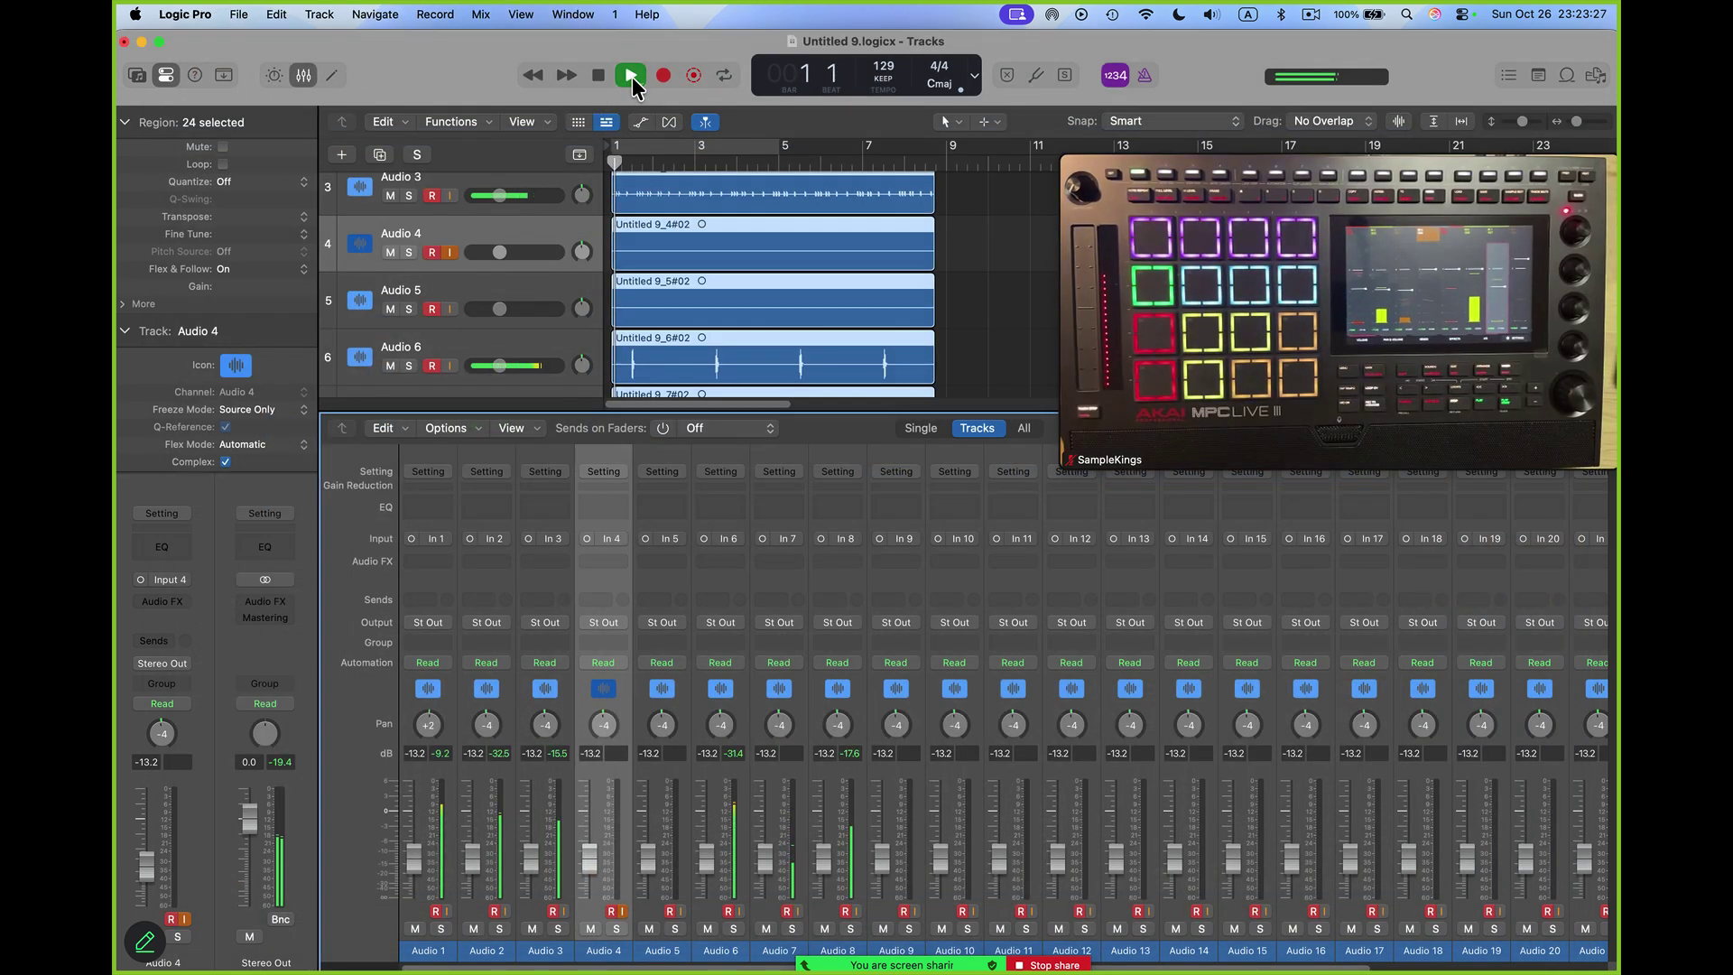
click(596, 77)
click(597, 78)
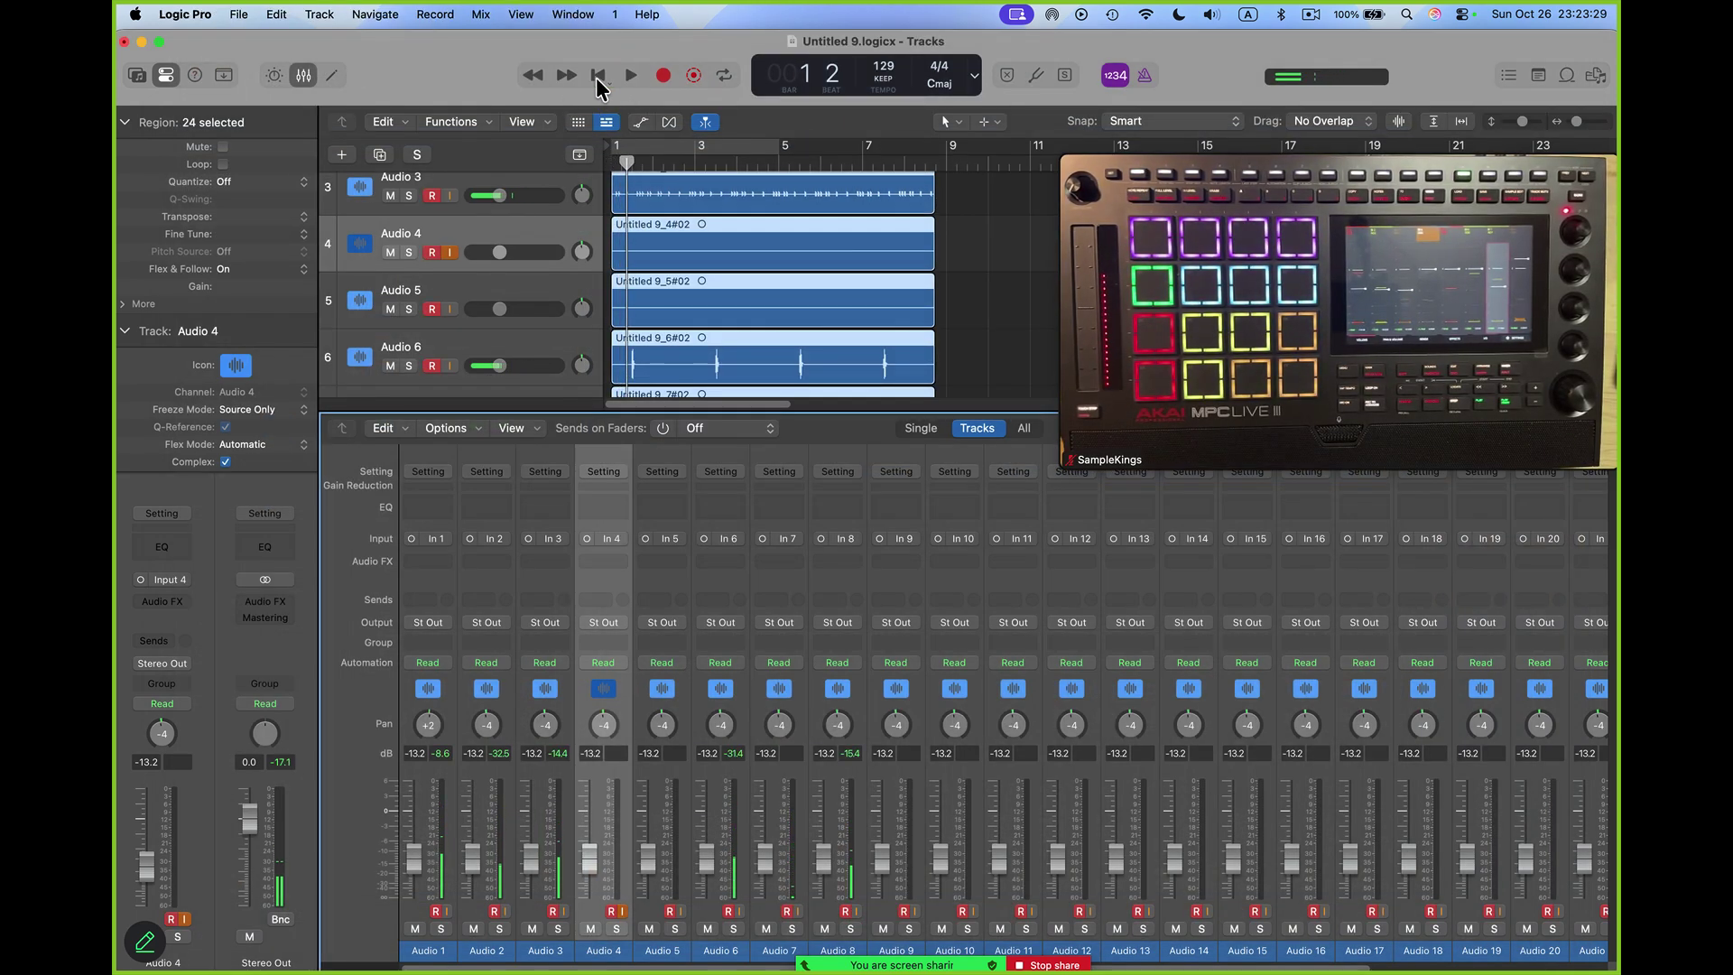